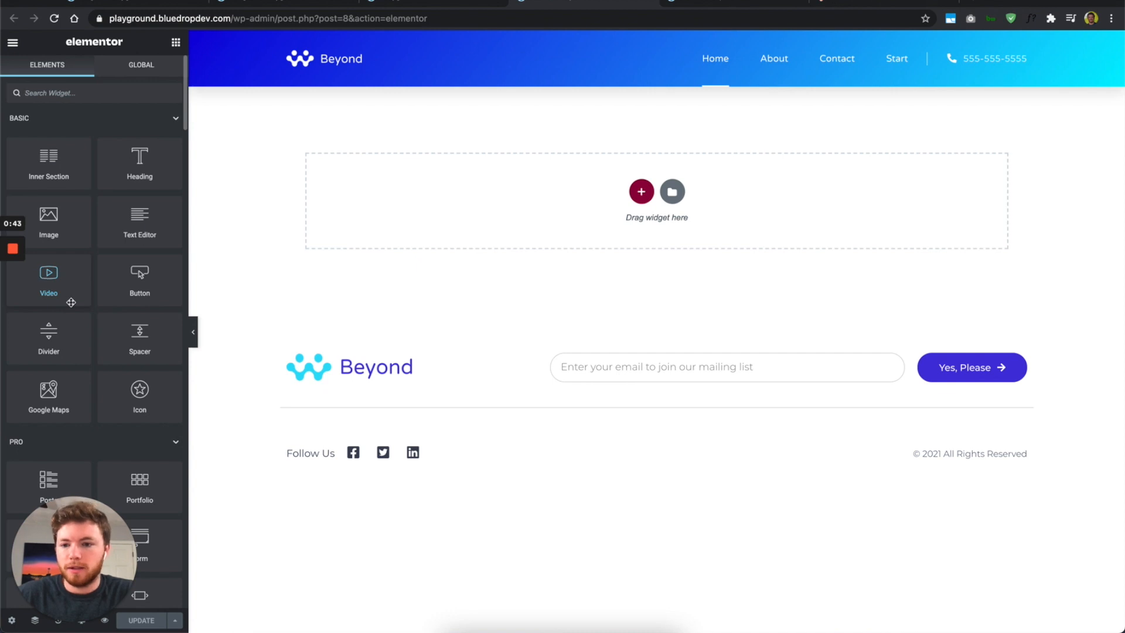
Step: Scroll the Beyond page and bring up the Select Your Structure grid from the empty drop zone
scroll(71, 302, "down", 20)
scroll(71, 302, "down", 10)
scroll(71, 302, "up", 10)
scroll(71, 302, "down", 15)
scroll(71, 303, "up", 20)
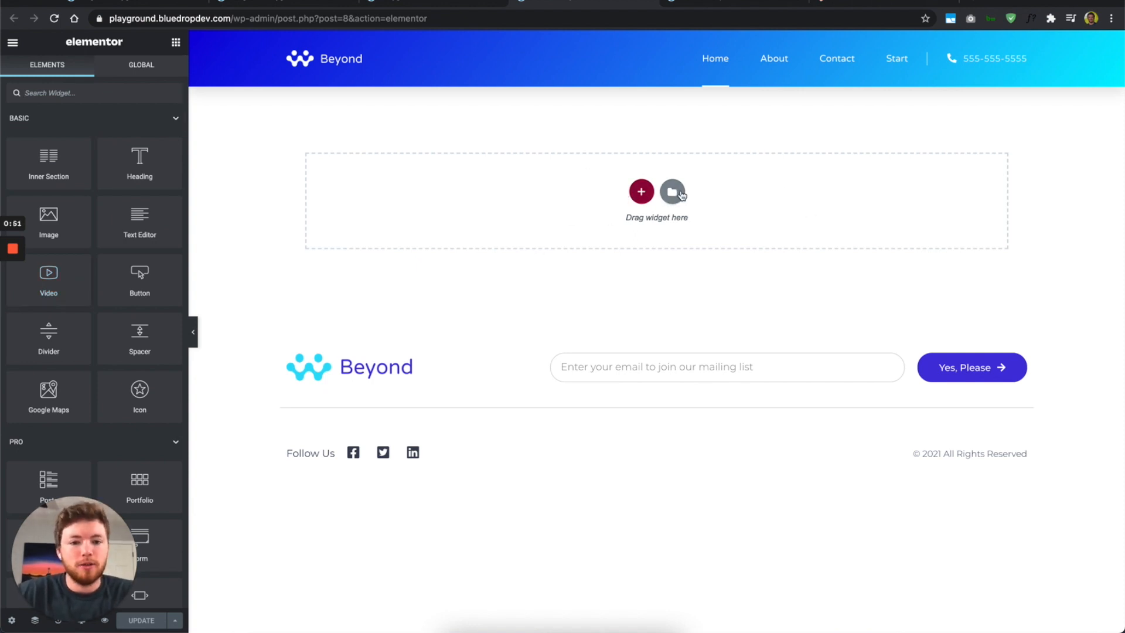
left_click(642, 194)
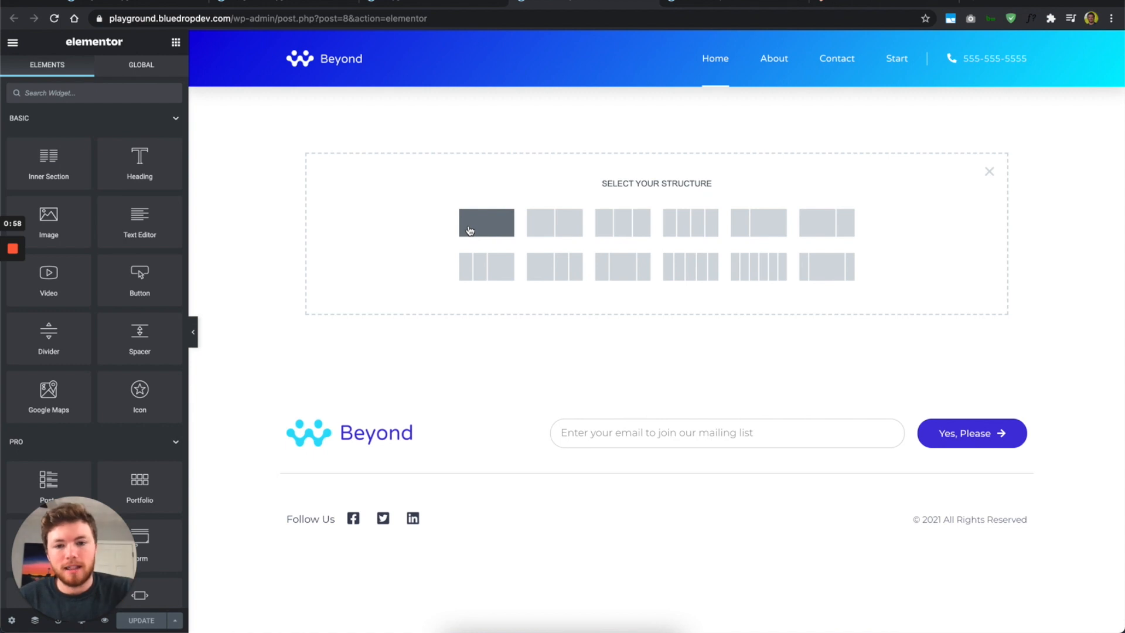
Step: Add a one-column section and a two-column section, then open the template Library
left_click(487, 224)
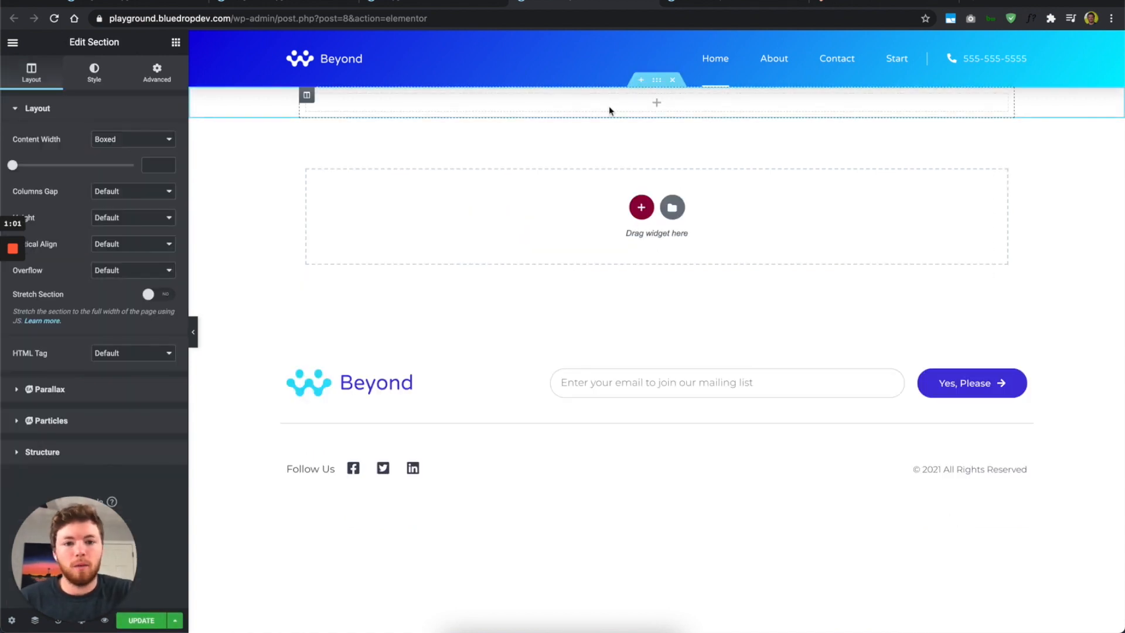
left_click(644, 204)
left_click(549, 239)
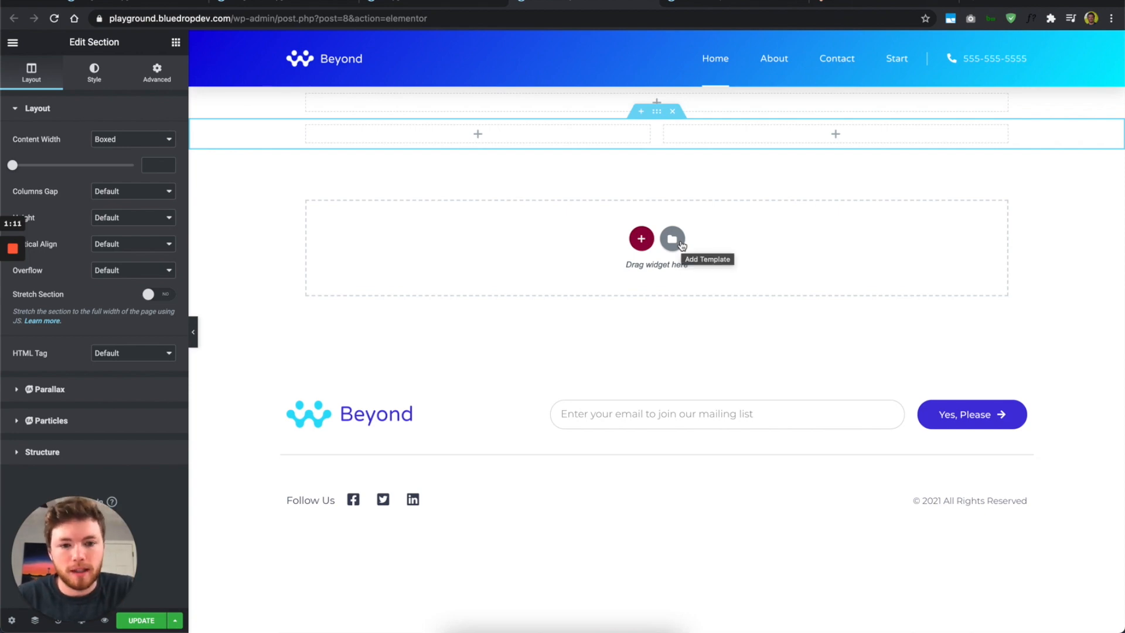
left_click(680, 245)
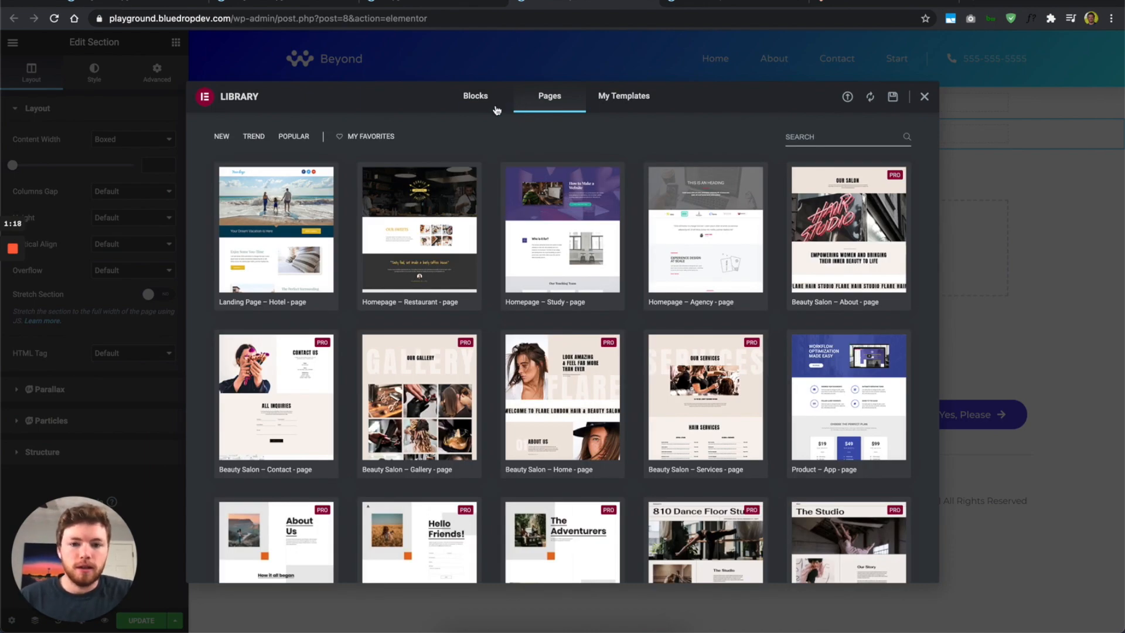
Step: Browse the Library's Blocks filtered to the Header category, then the My Templates tab
scroll(491, 255, "down", 10)
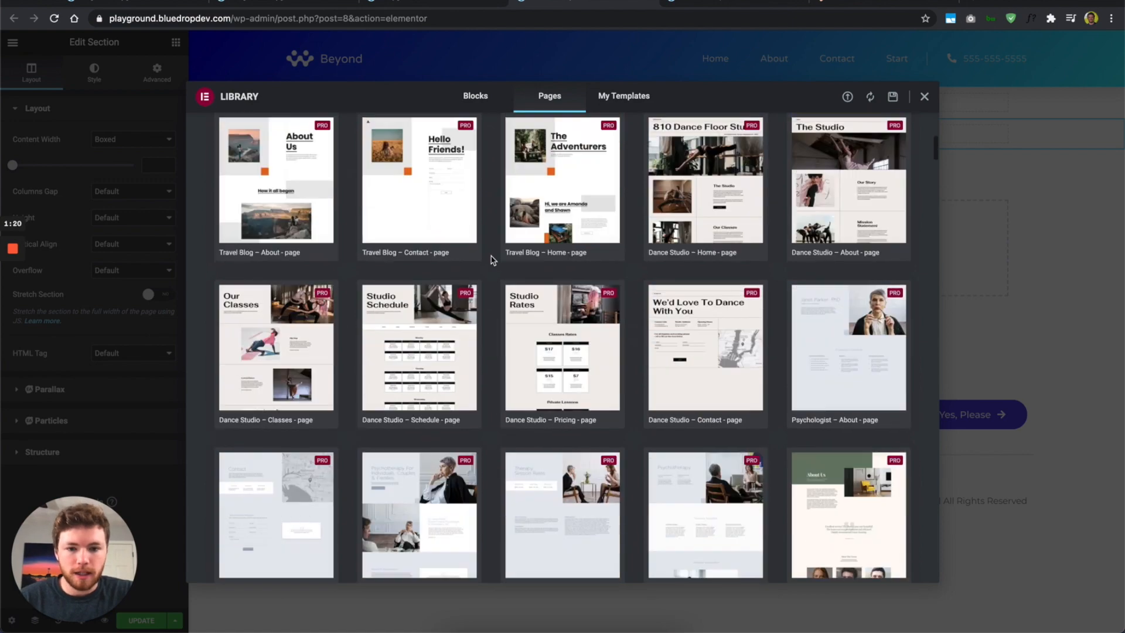
scroll(491, 259, "up", 10)
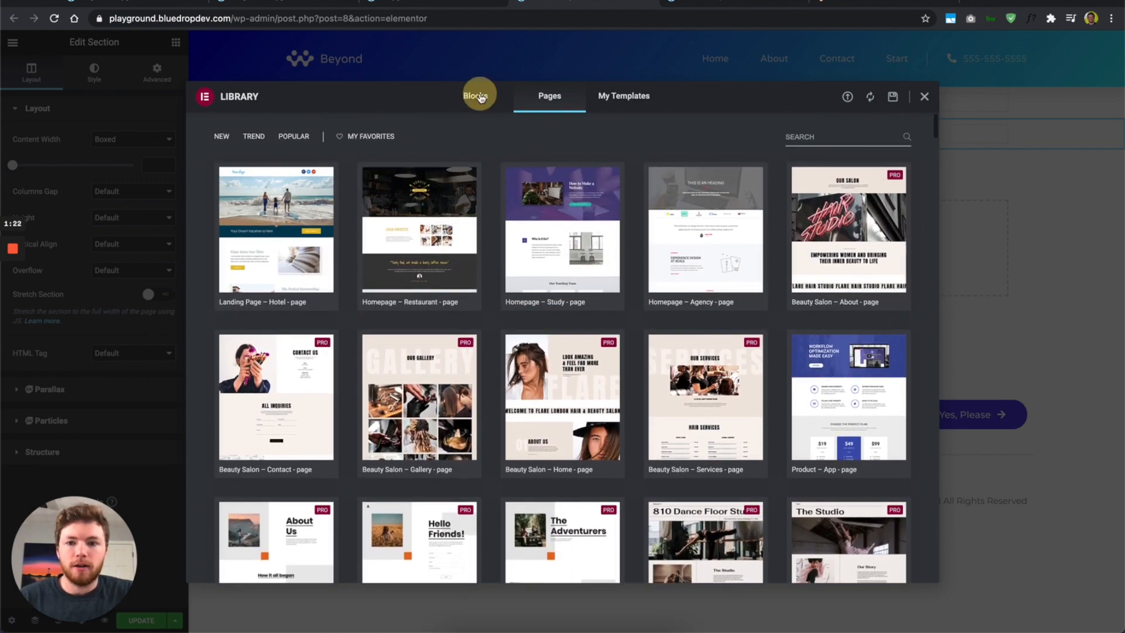
left_click(480, 98)
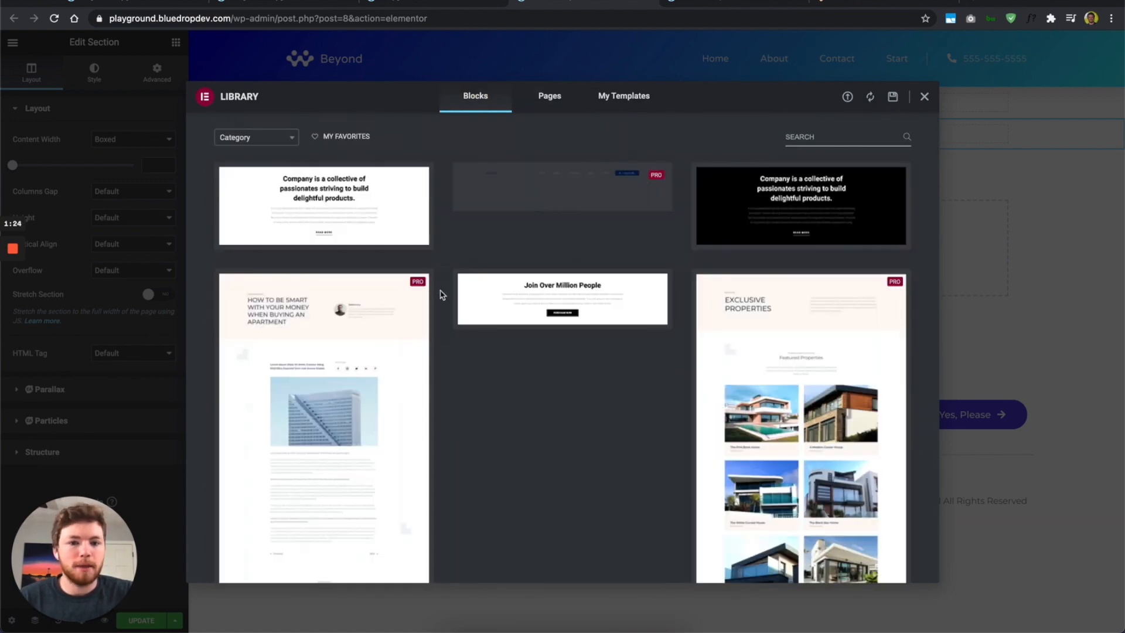
scroll(442, 294, "down", 3)
scroll(442, 295, "down", 8)
scroll(442, 294, "up", 10)
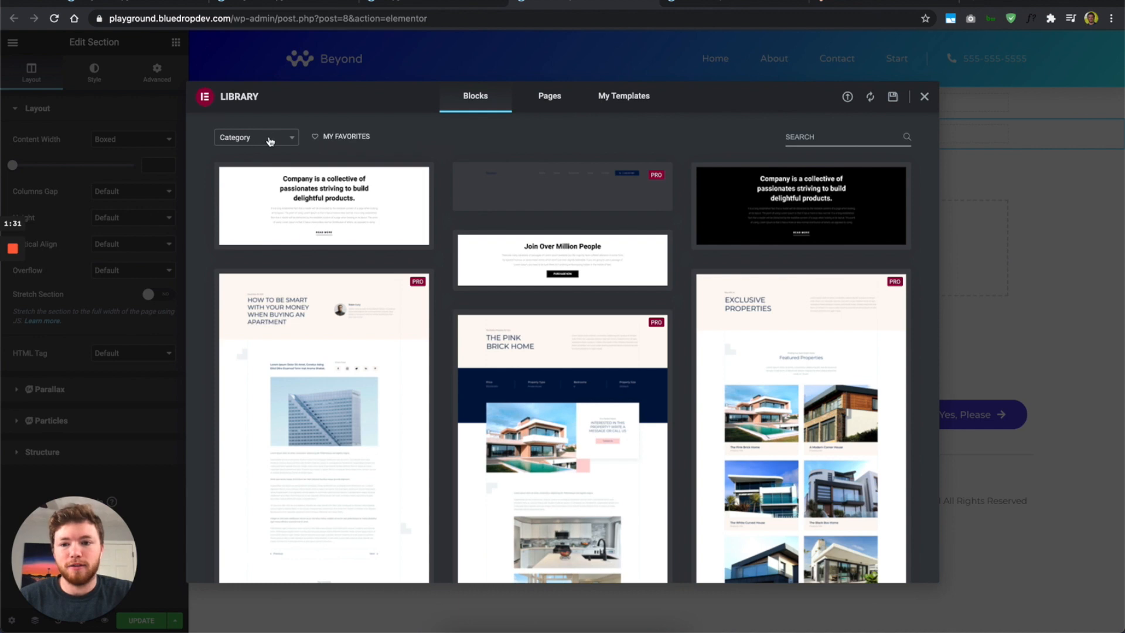
left_click(268, 142)
scroll(264, 211, "down", 3)
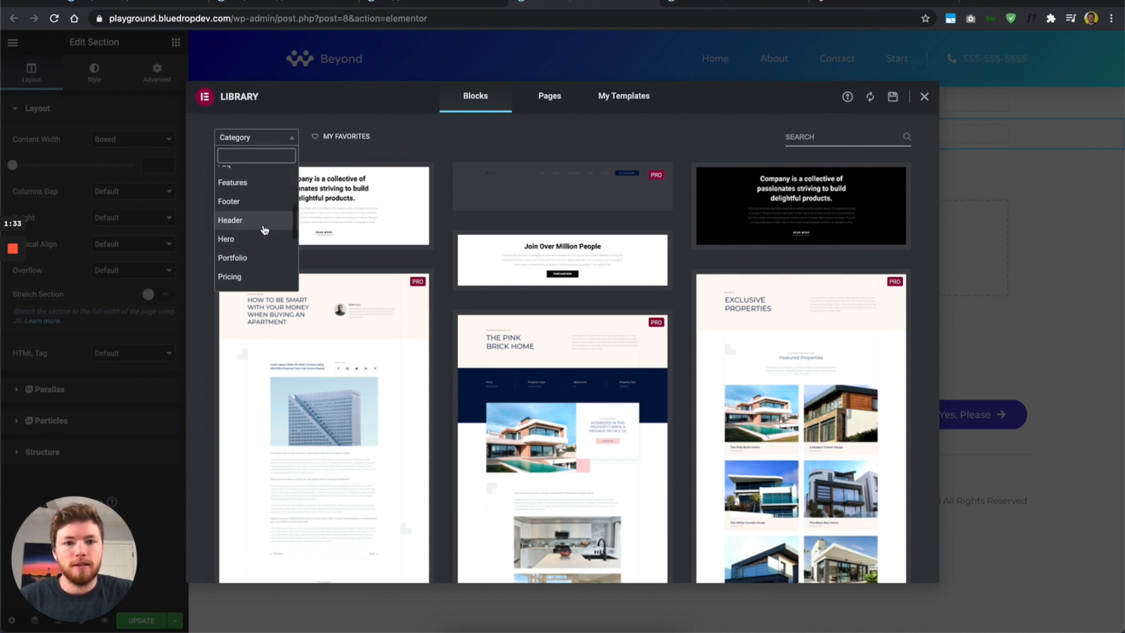
left_click(265, 229)
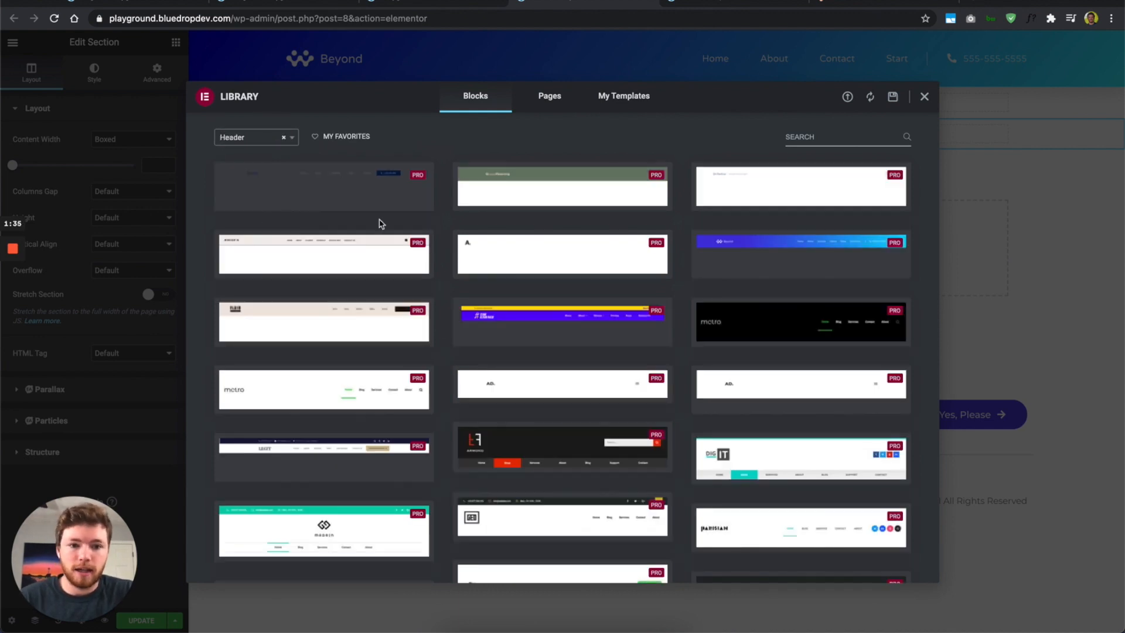
mouse_move(796, 246)
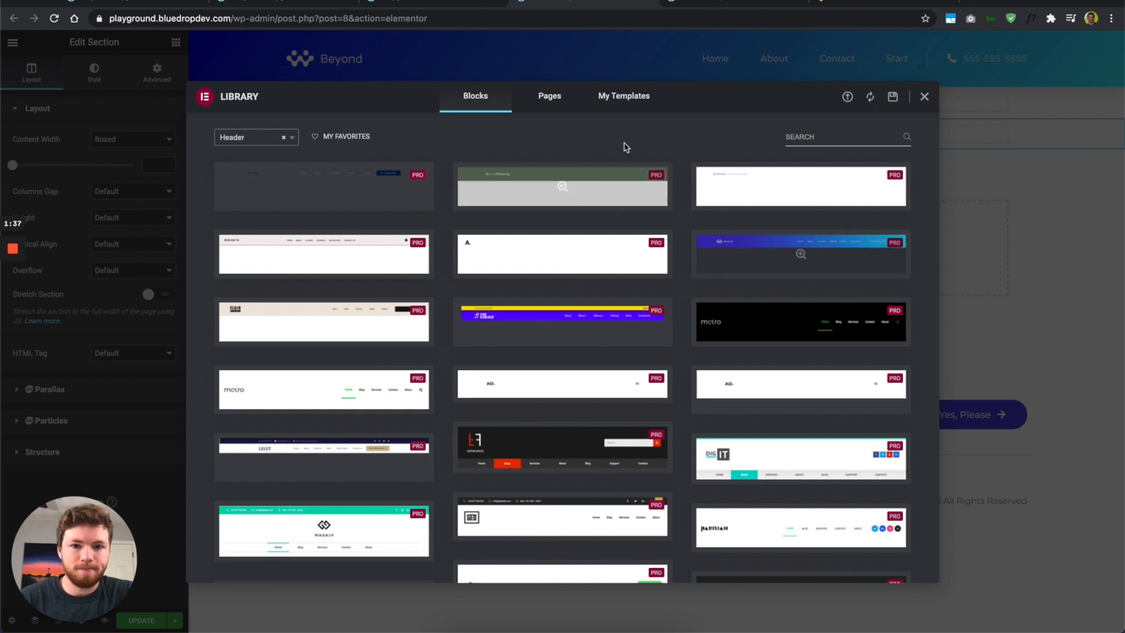
left_click(628, 97)
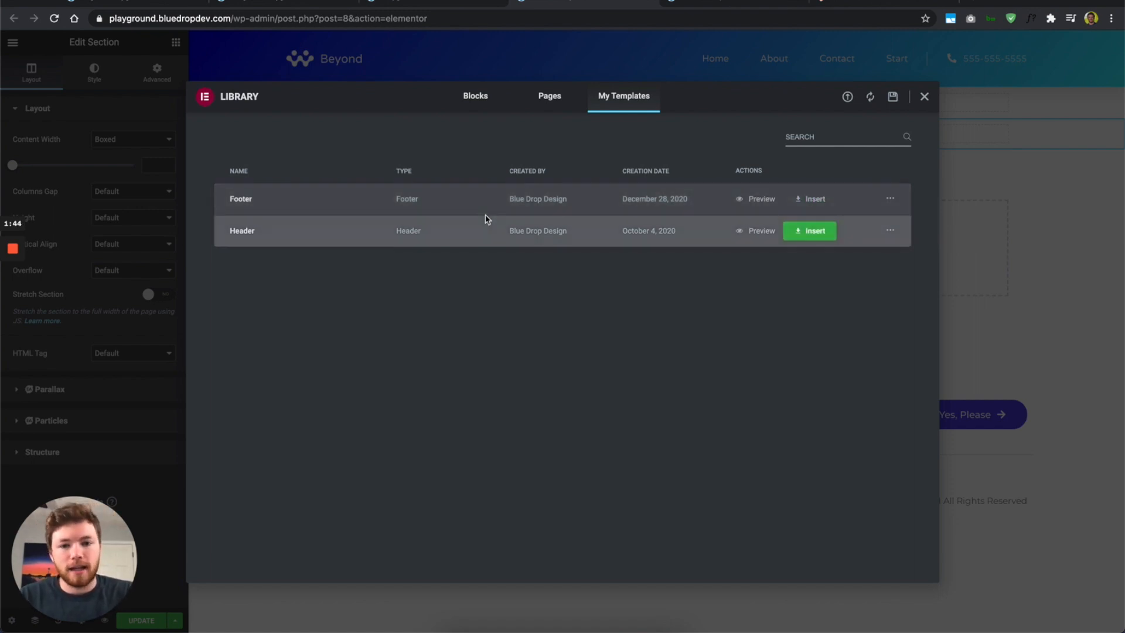
Step: Return to Pages and insert the Beauty Salon – Home template
left_click(552, 97)
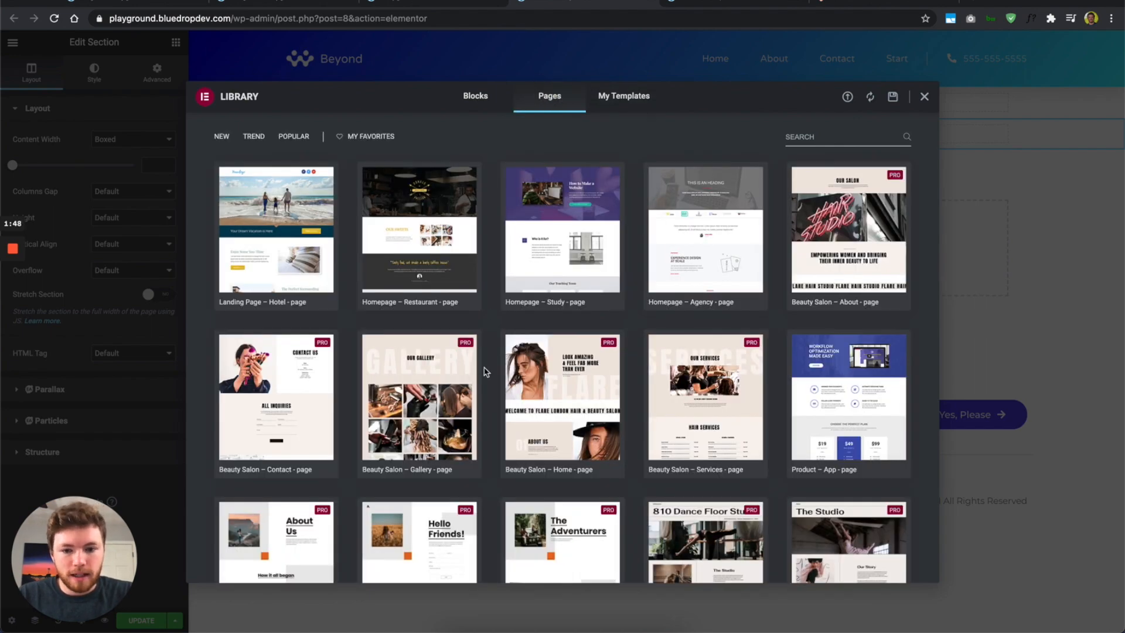
scroll(485, 375, "down", 3)
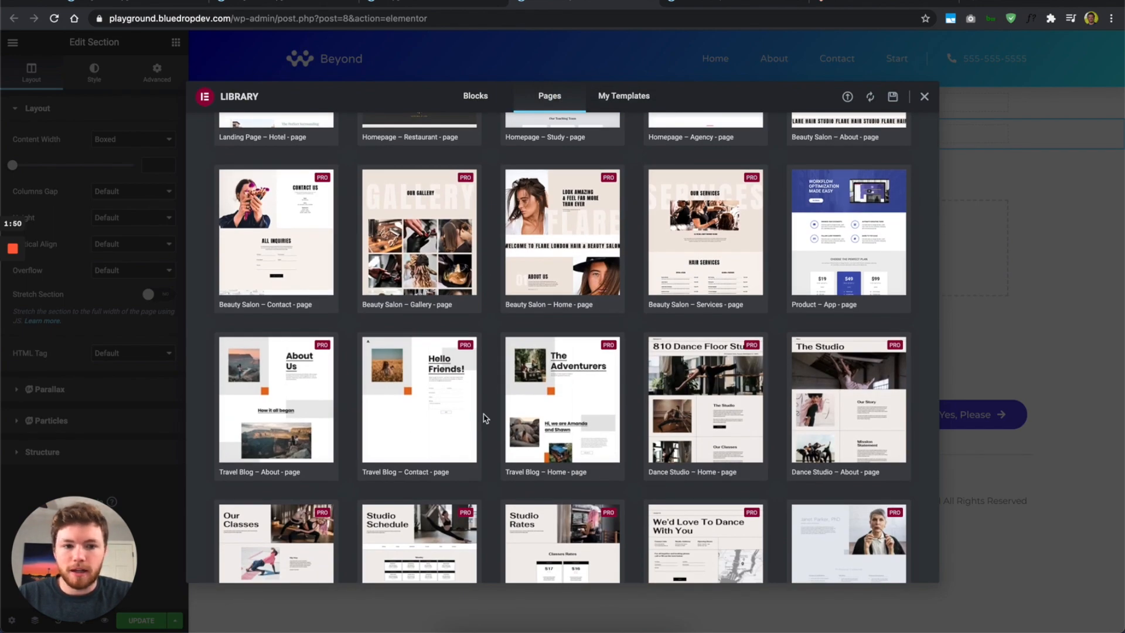
mouse_move(548, 256)
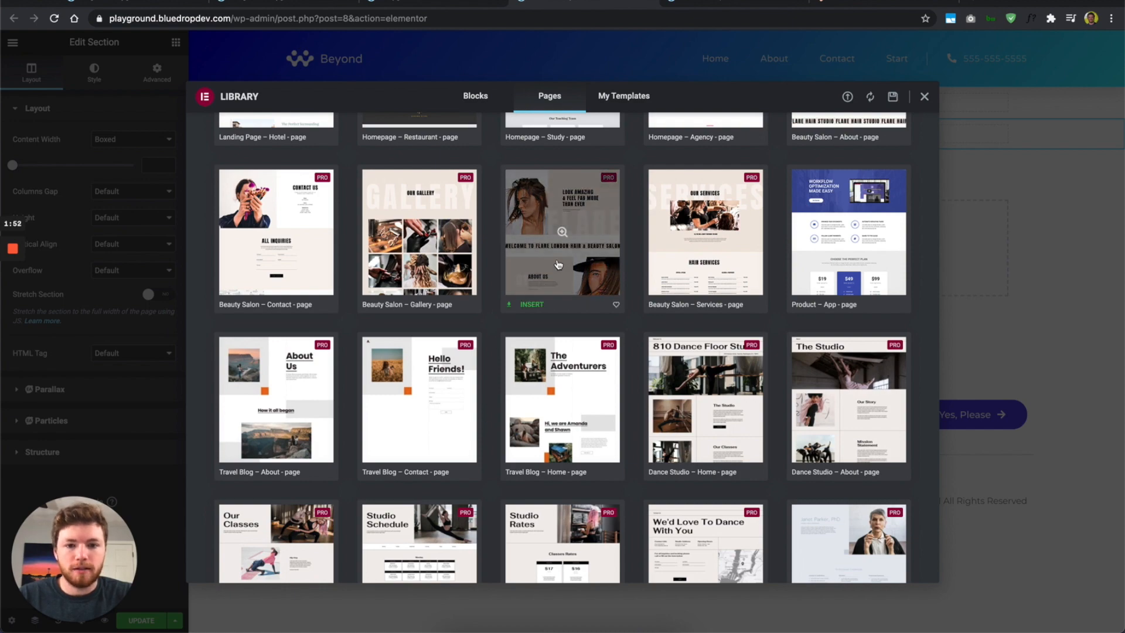
left_click(530, 306)
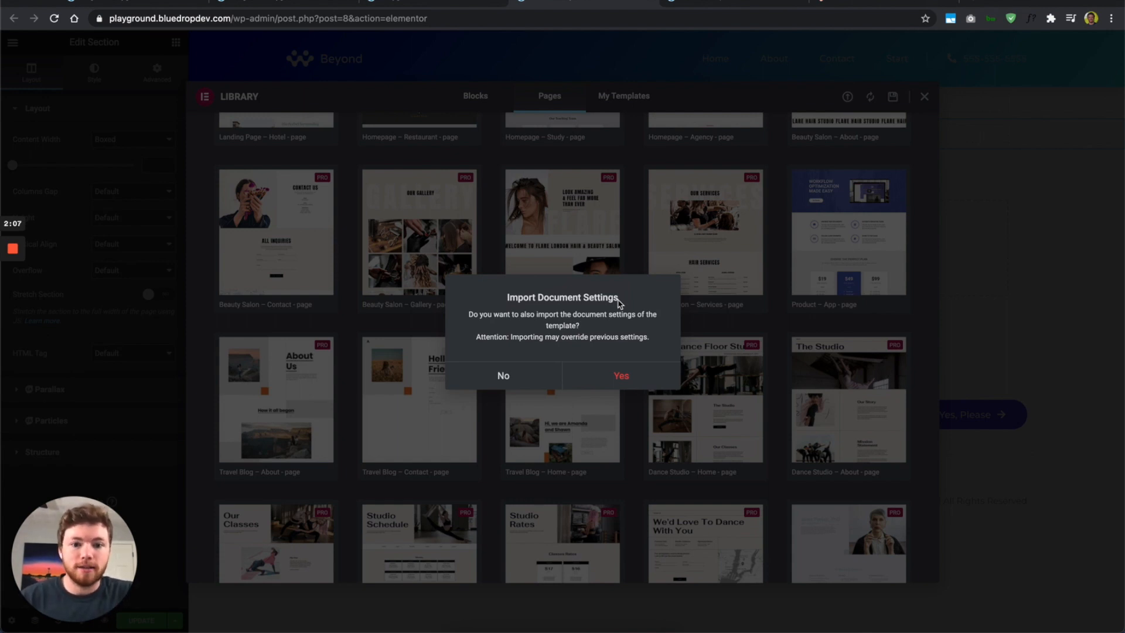
Step: Accept importing the document settings and let the Beauty Salon home template load
left_click(619, 380)
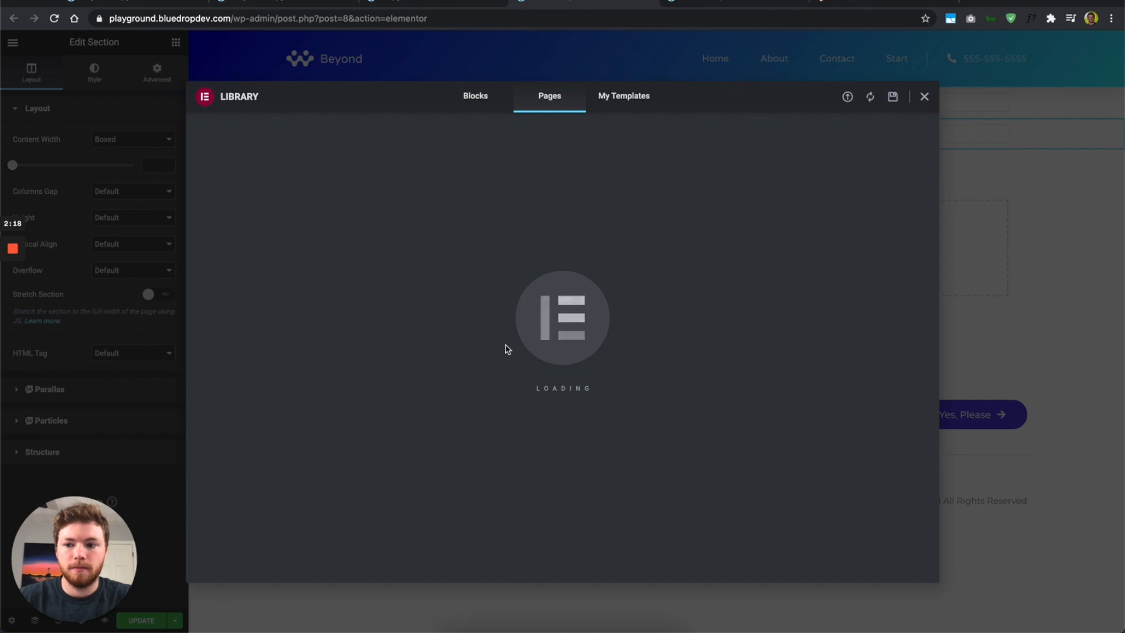
mouse_move(10, 297)
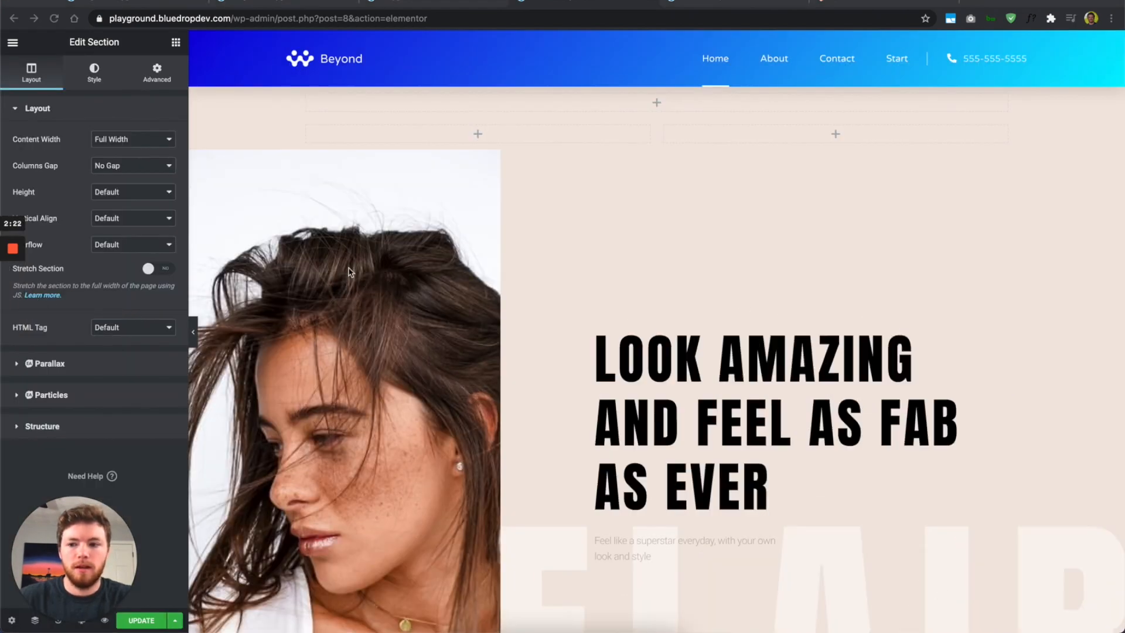
scroll(532, 292, "down", 4)
scroll(533, 292, "up", 4)
scroll(533, 291, "down", 1)
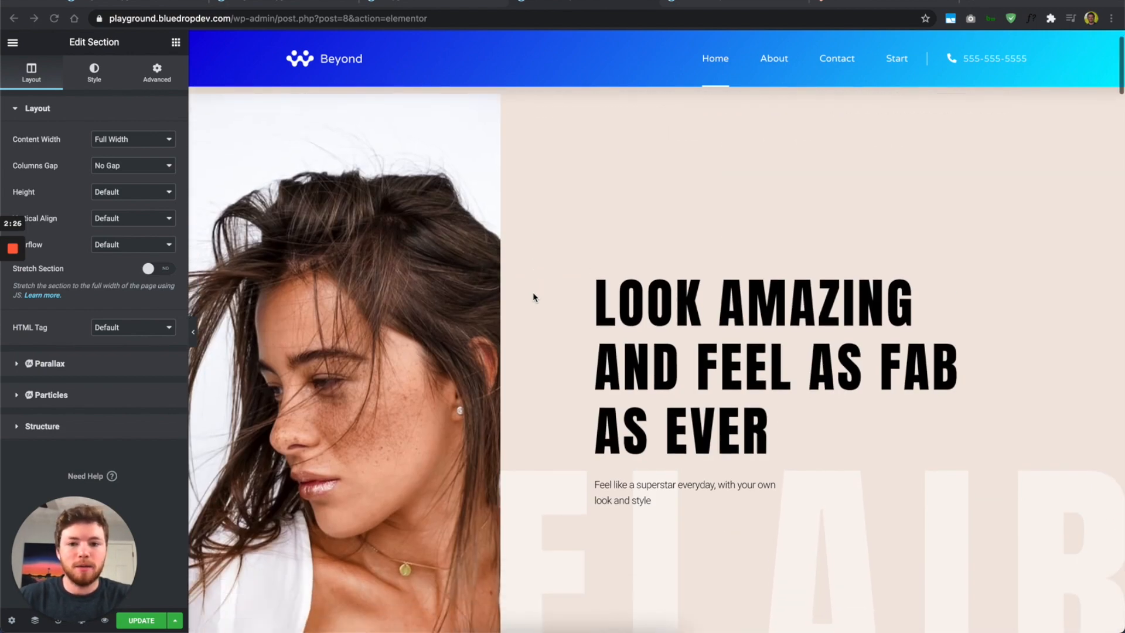
scroll(532, 292, "down", 2)
scroll(533, 292, "up", 3)
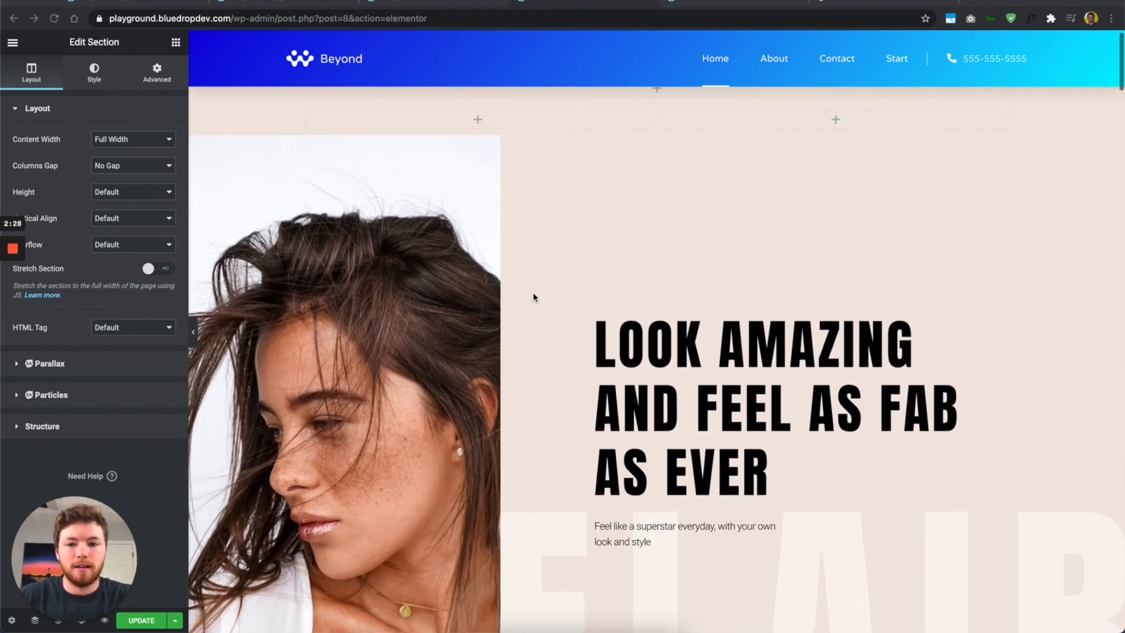
scroll(532, 297, "up", 1)
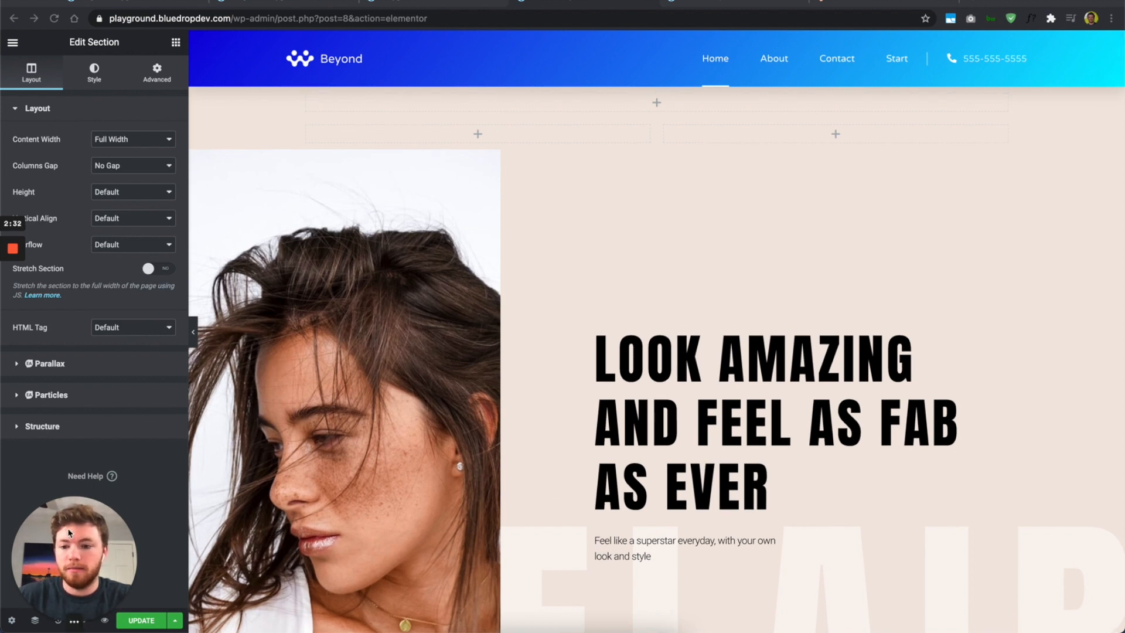
left_click(155, 473)
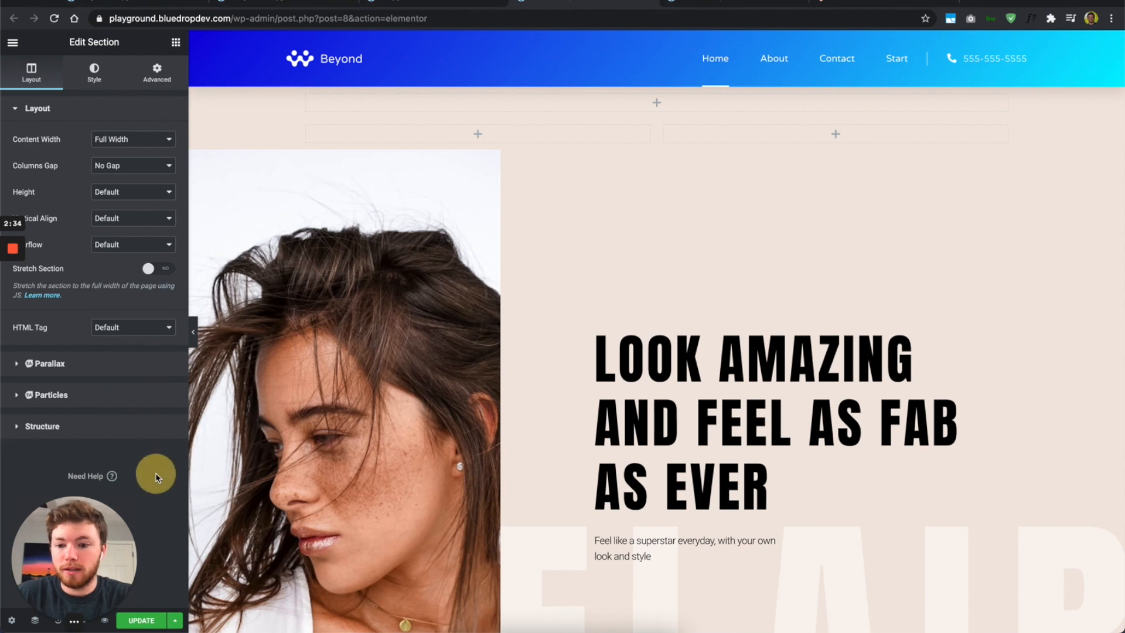
left_click_drag(69, 552, 69, 493)
left_click(105, 601)
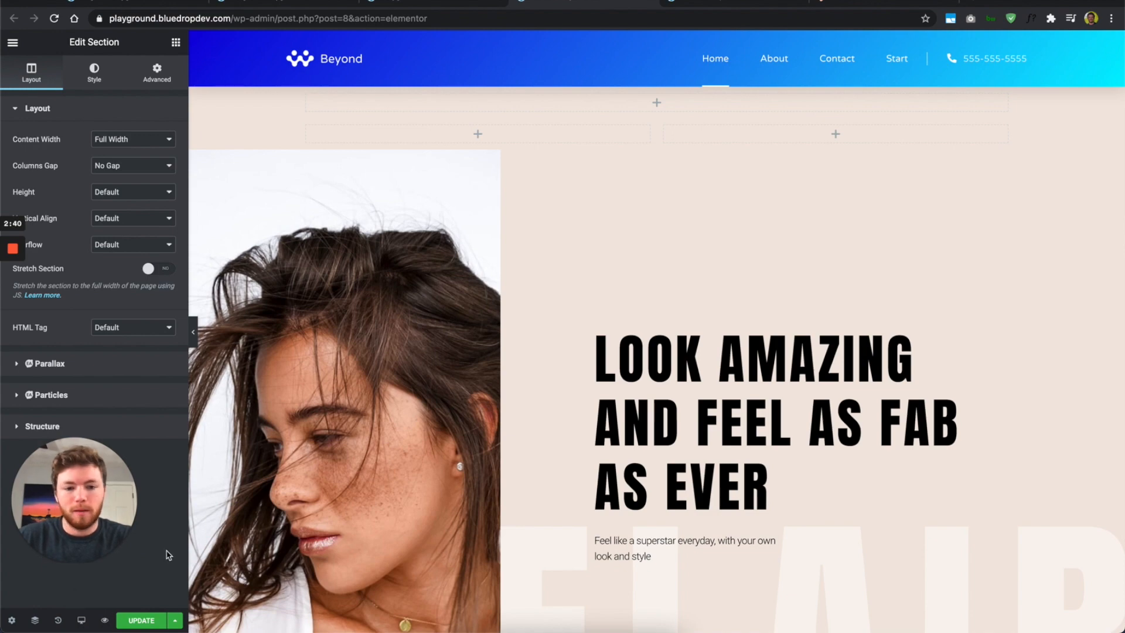
left_click(193, 332)
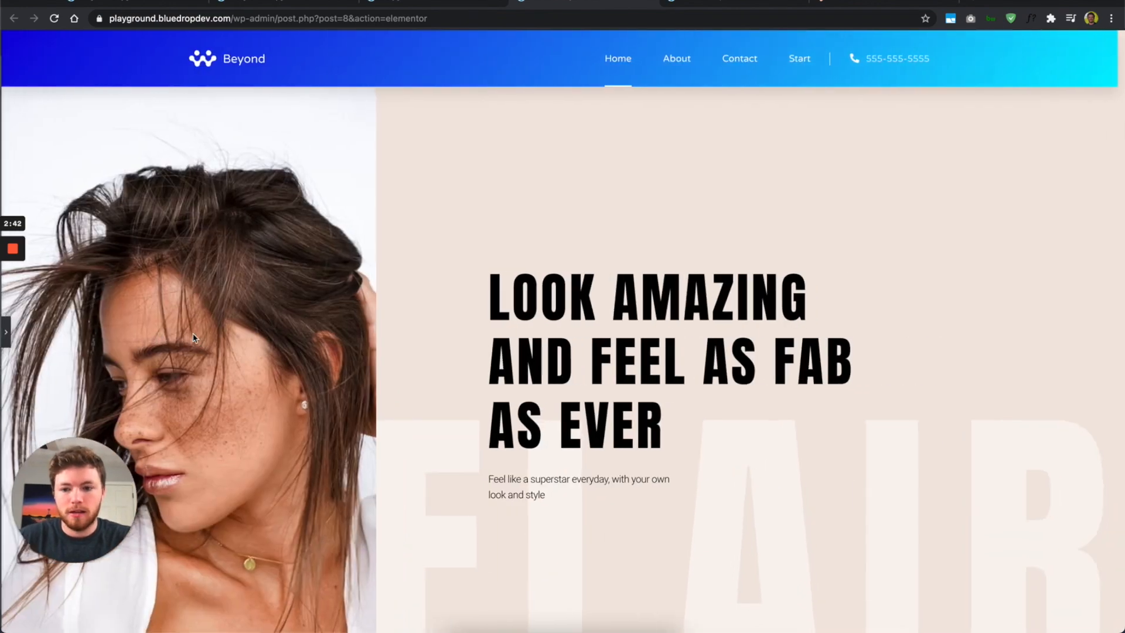
scroll(468, 340, "down", 4)
scroll(467, 340, "up", 2)
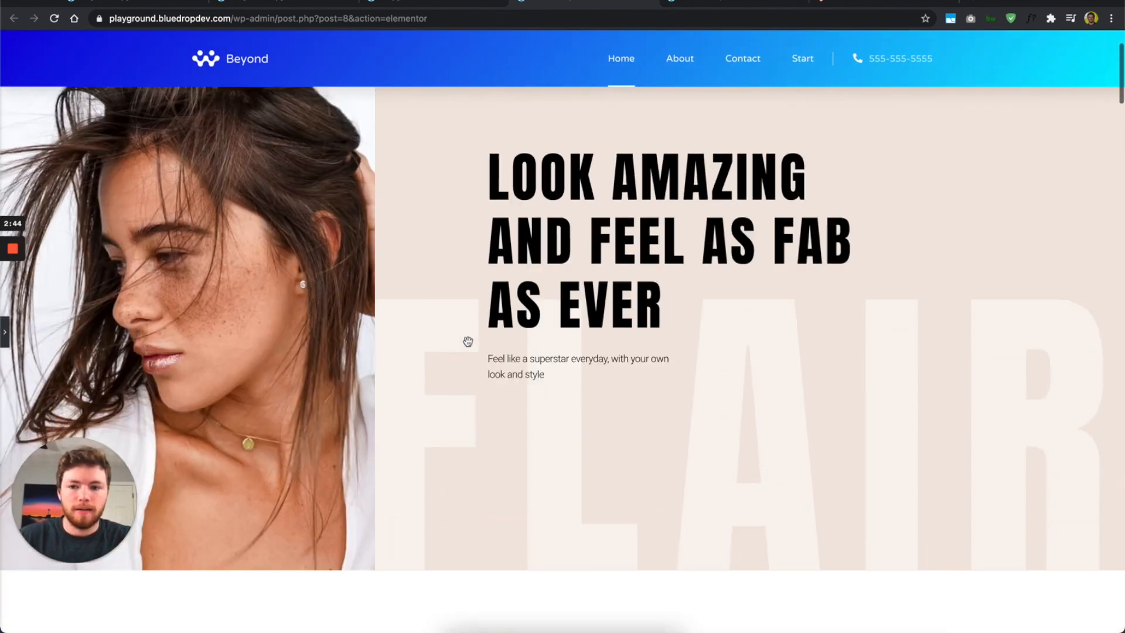
scroll(468, 341, "down", 8)
scroll(468, 341, "up", 3)
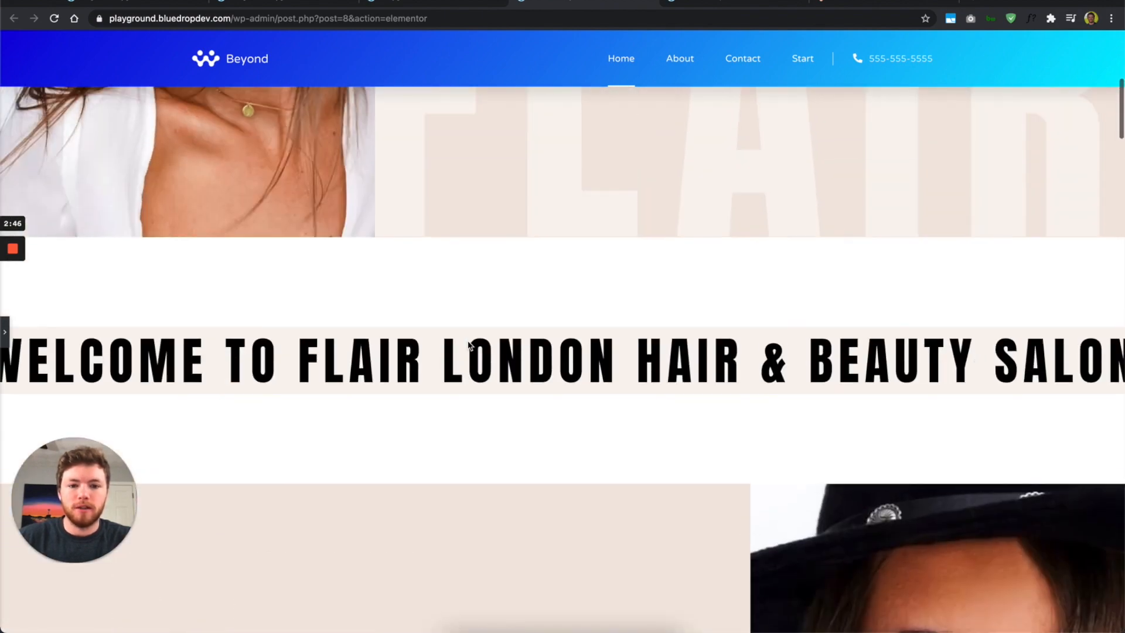
scroll(530, 378, "down", 12)
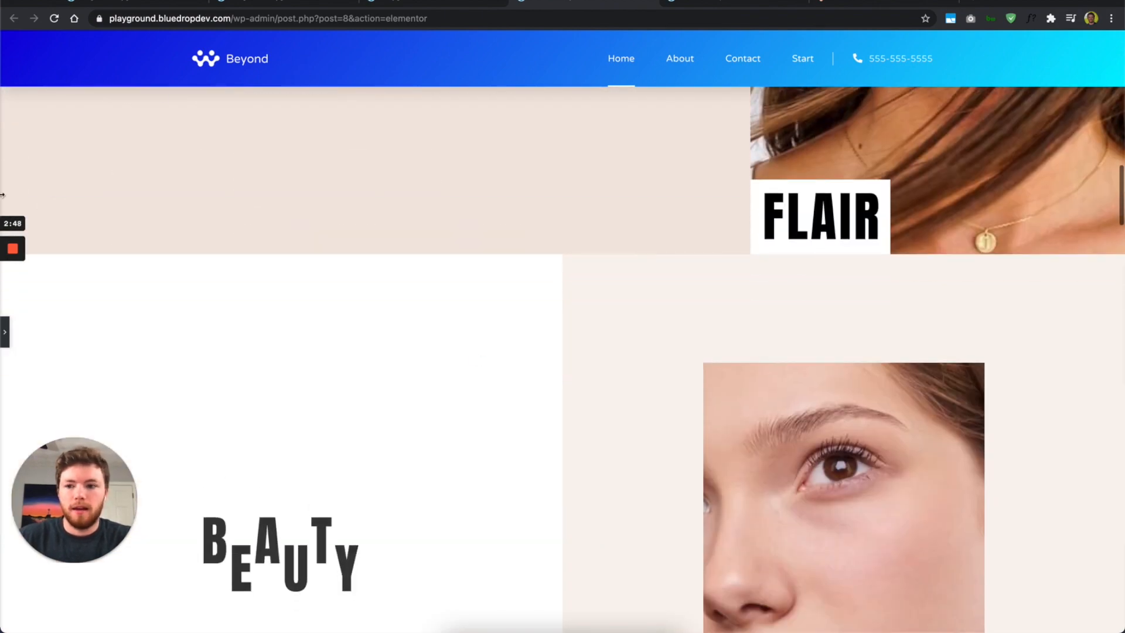
left_click_drag(2, 384, 53, 385)
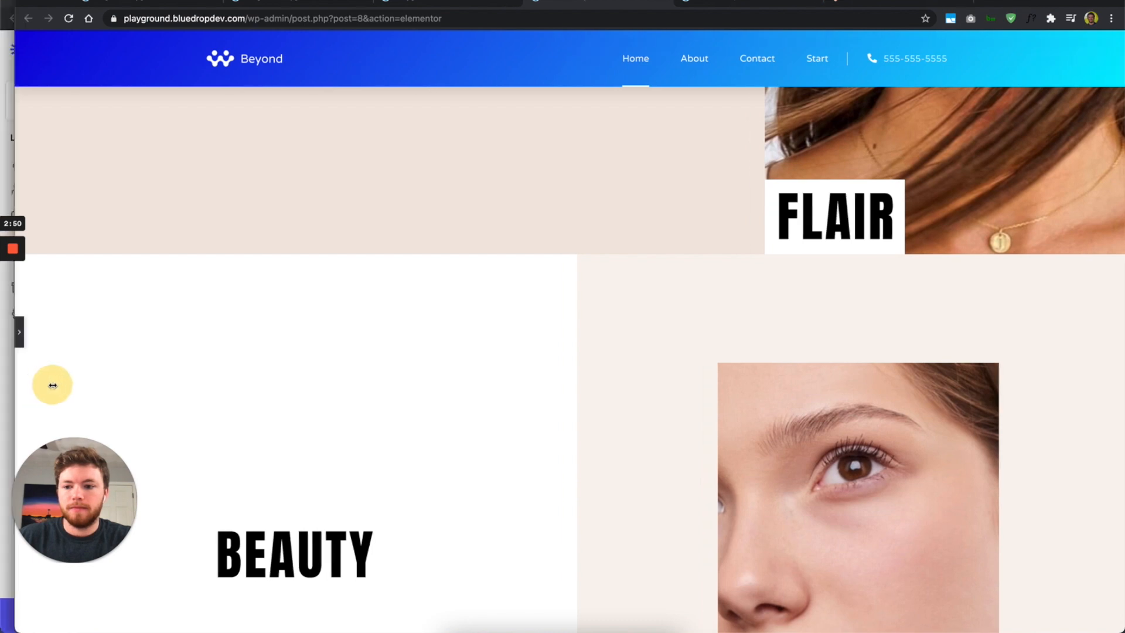
left_click(55, 334)
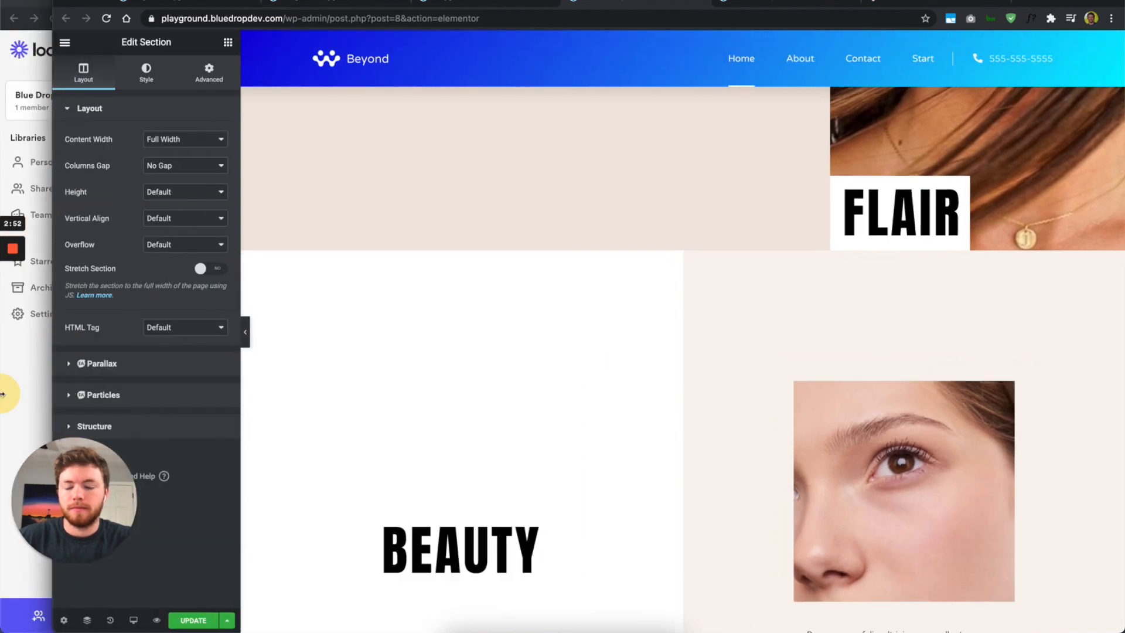
left_click_drag(2, 394, 0, 394)
scroll(319, 308, "up", 8)
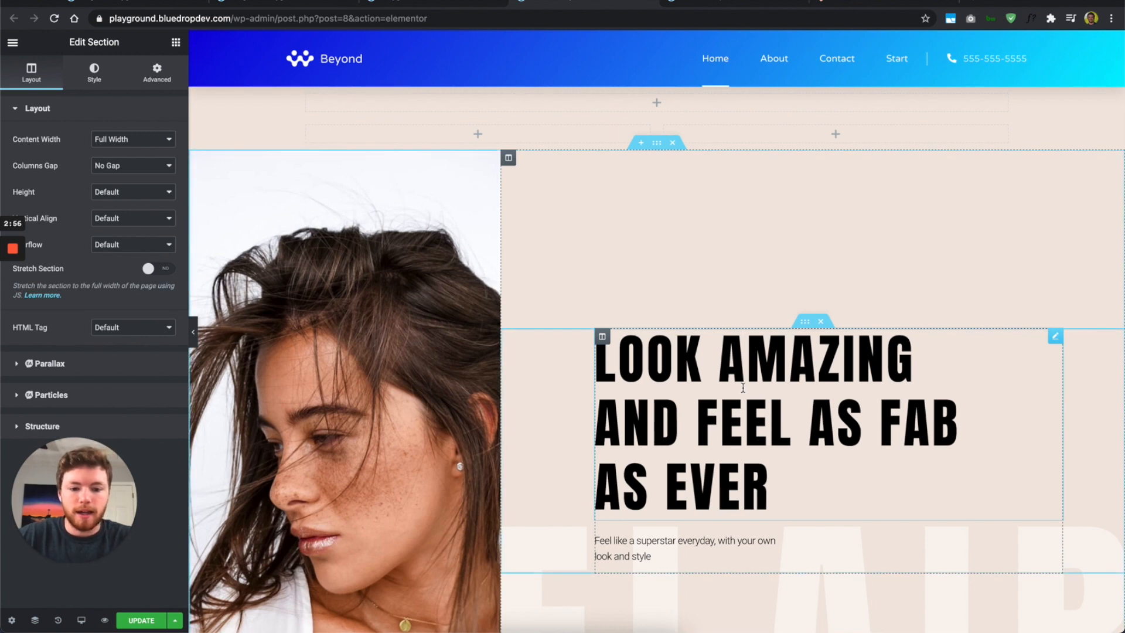
Step: Replace the LOOK AMAZING heading's title with a short custom phrase
left_click(743, 388)
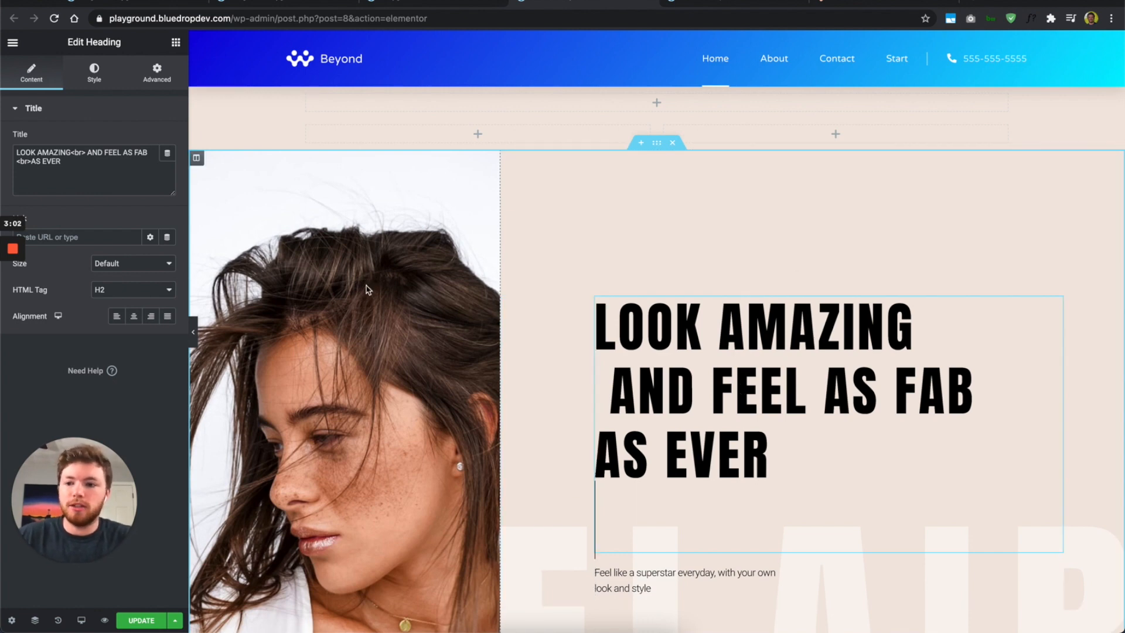
left_click(91, 164)
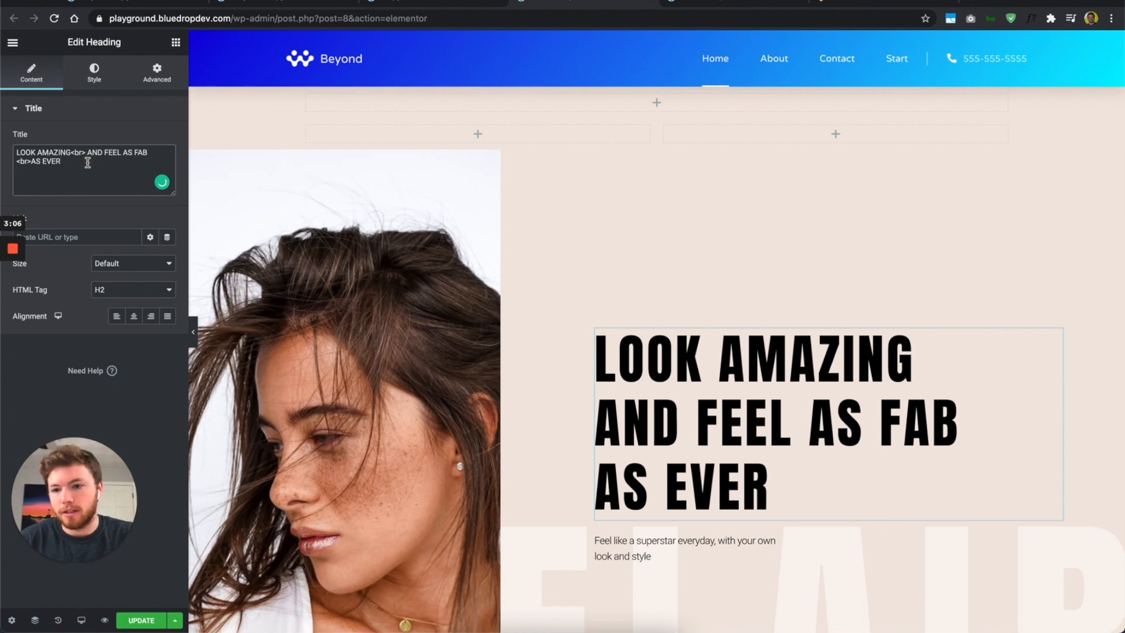
left_click_drag(85, 163, 9, 144)
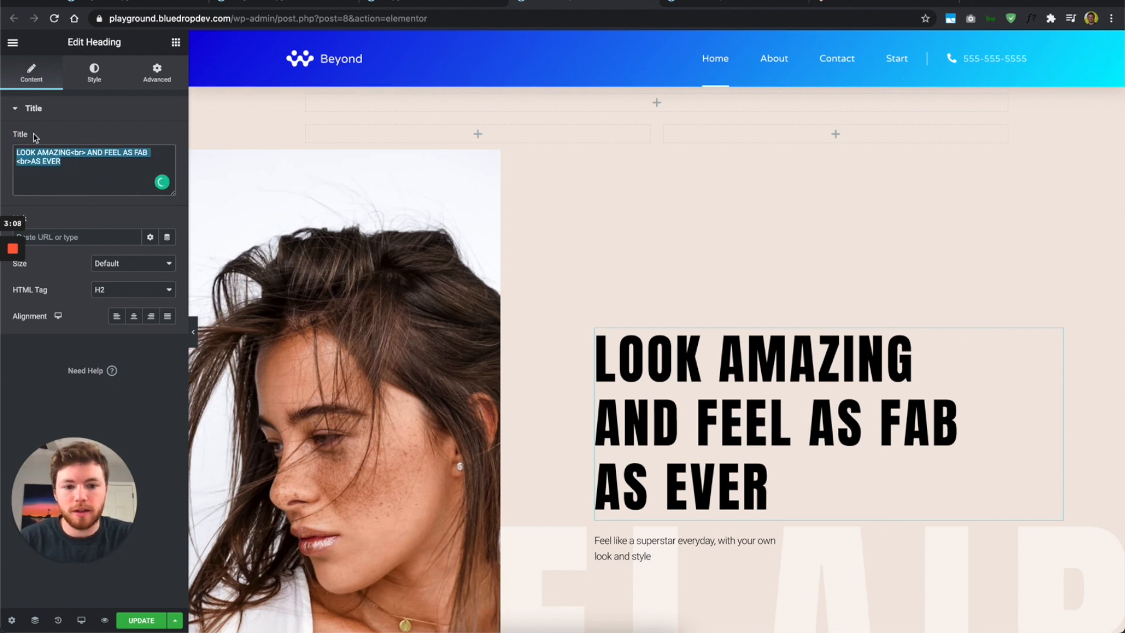
left_click(80, 162)
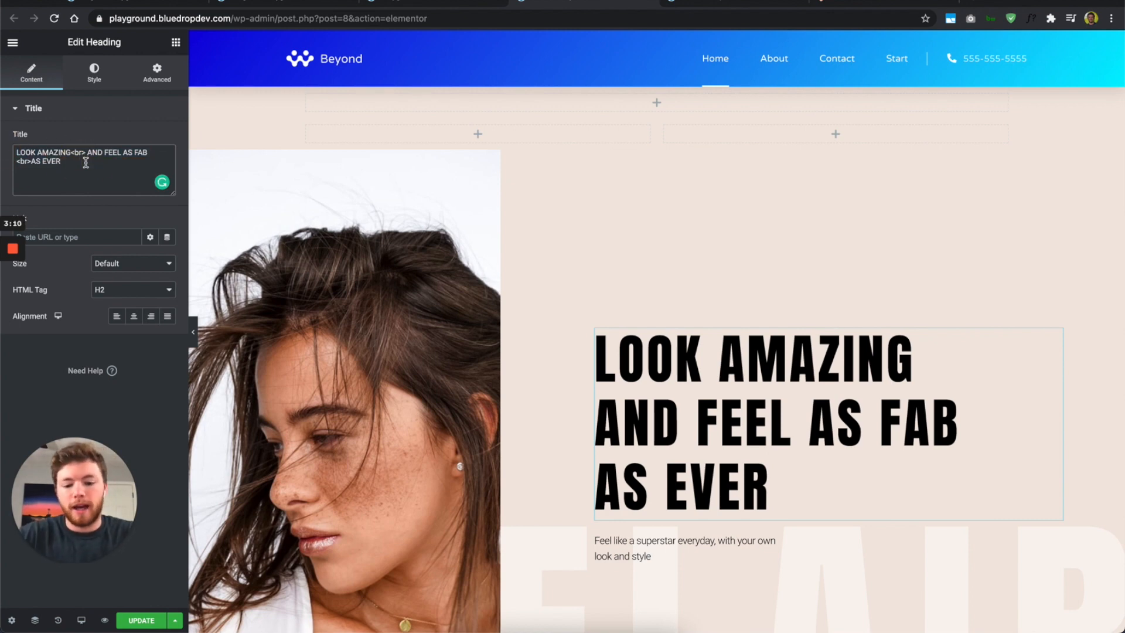
left_click_drag(85, 162, 7, 145)
type("Na")
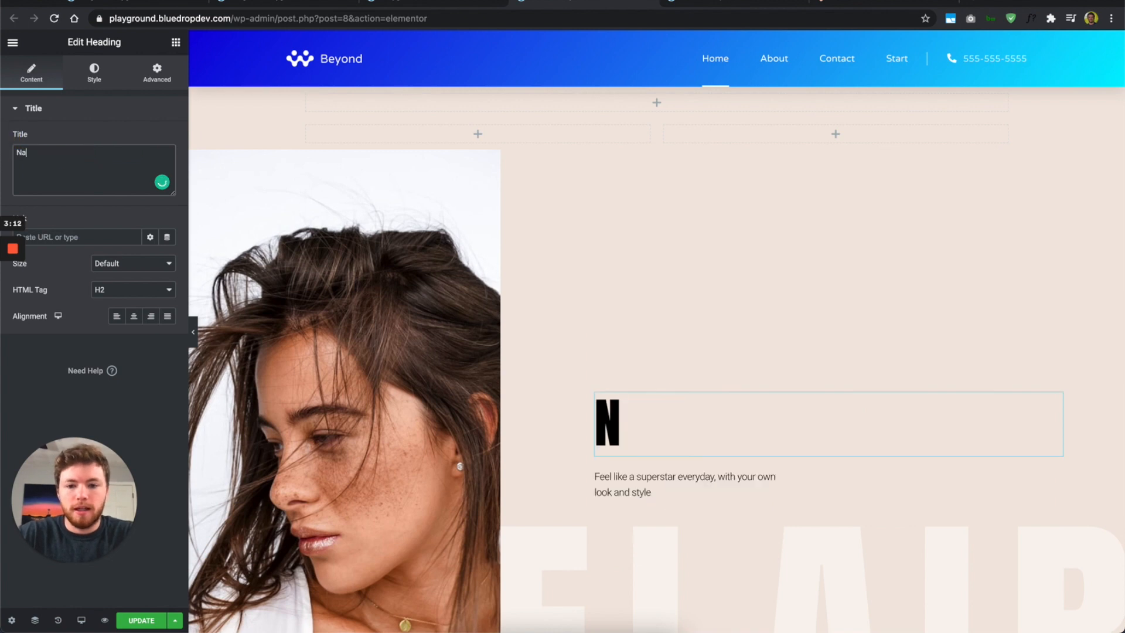
type("than is awesome")
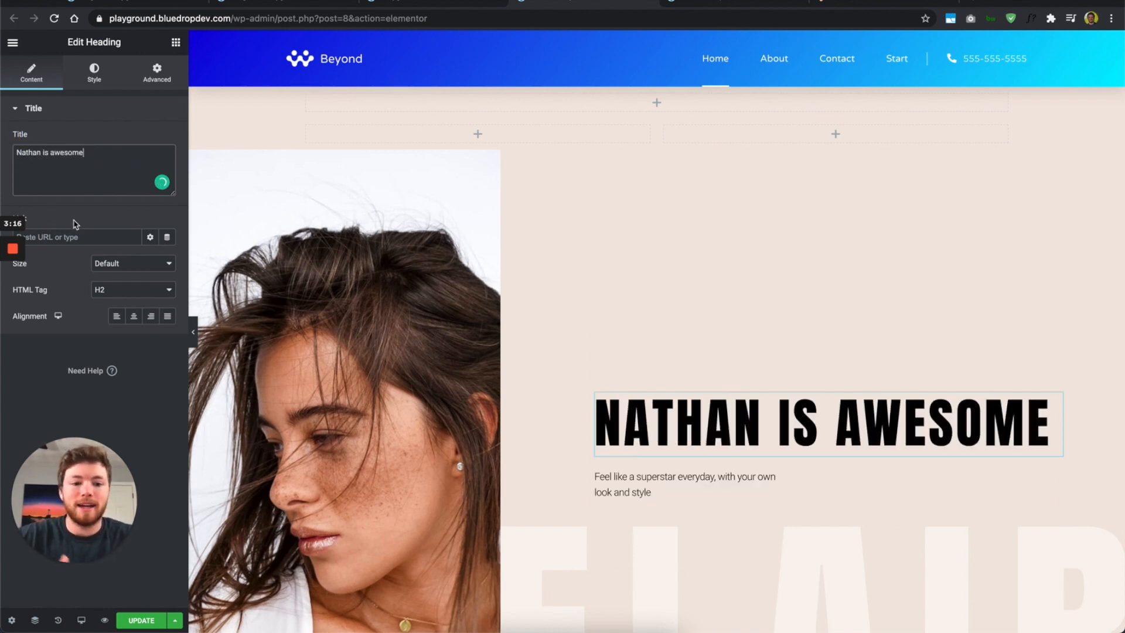
Step: Link the heading to google.com and, after trying each alignment, leave it left-aligned
left_click(79, 237)
type("blog")
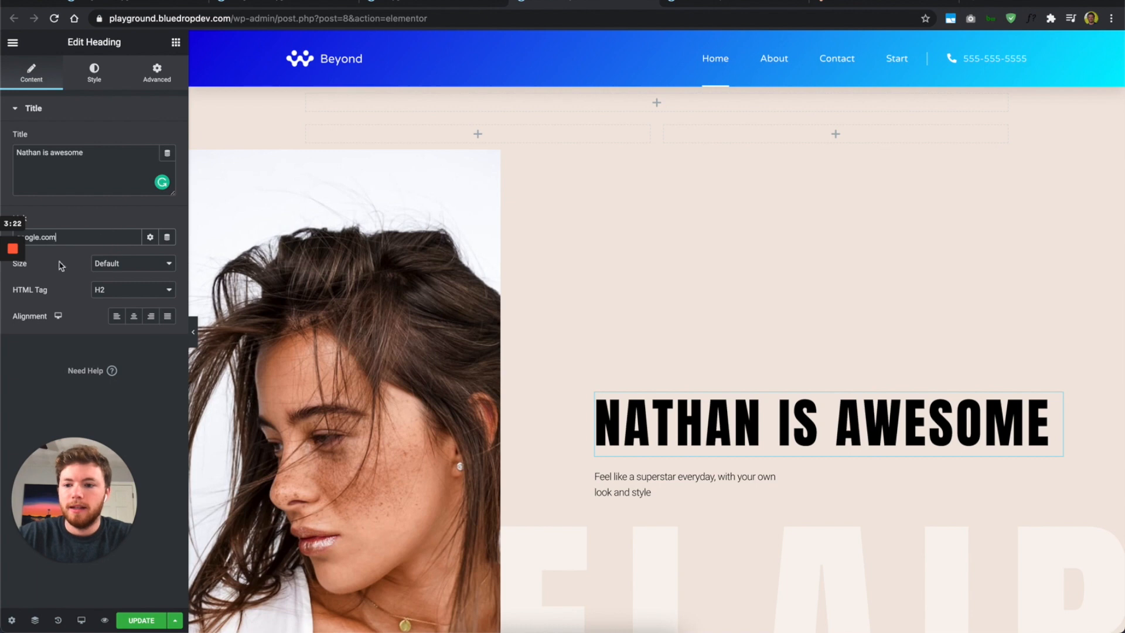
left_click(133, 317)
left_click(150, 316)
left_click(134, 316)
left_click(117, 317)
left_click(166, 316)
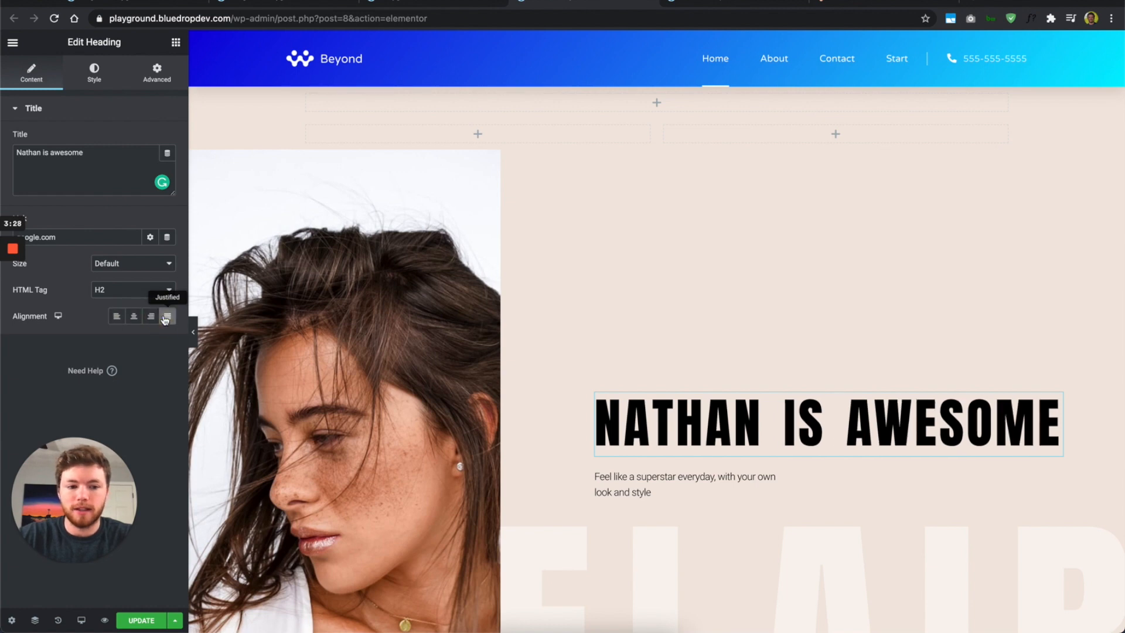
left_click(116, 321)
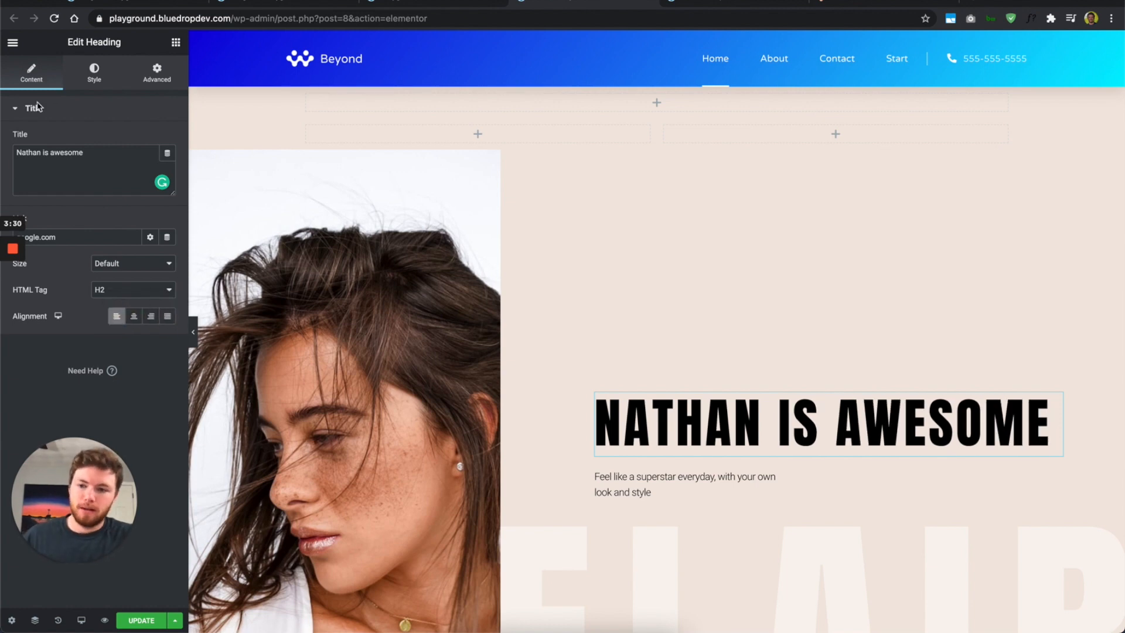
Step: Set the hero heading's text colour to yellow #FFD500 and briefly check its Typography settings
left_click(90, 70)
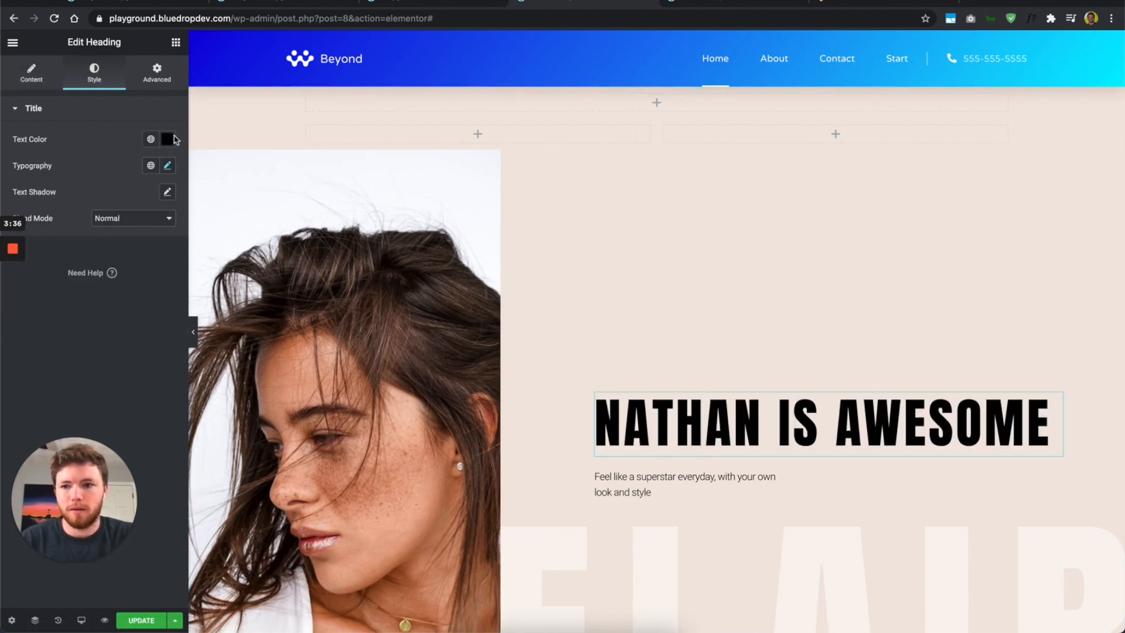
left_click(168, 139)
left_click(109, 253)
mouse_move(109, 254)
left_mouse_down()
mouse_move(148, 168)
mouse_move(188, 168)
left_mouse_up()
left_click(25, 302)
mouse_move(25, 302)
left_mouse_down()
mouse_move(141, 300)
mouse_move(42, 300)
left_mouse_up()
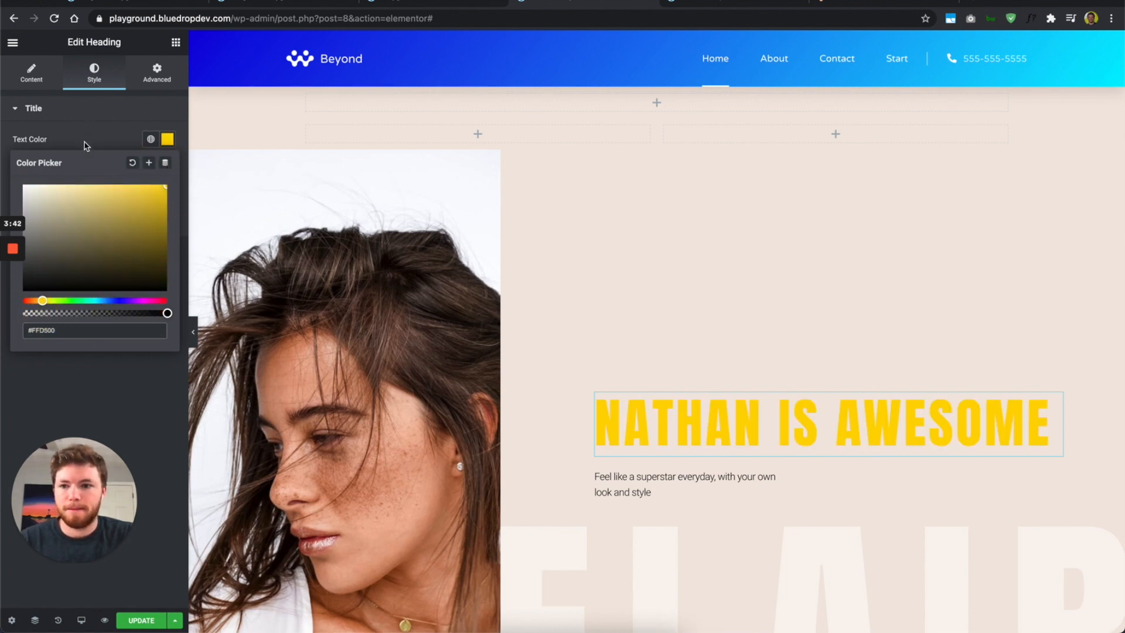
left_click(85, 141)
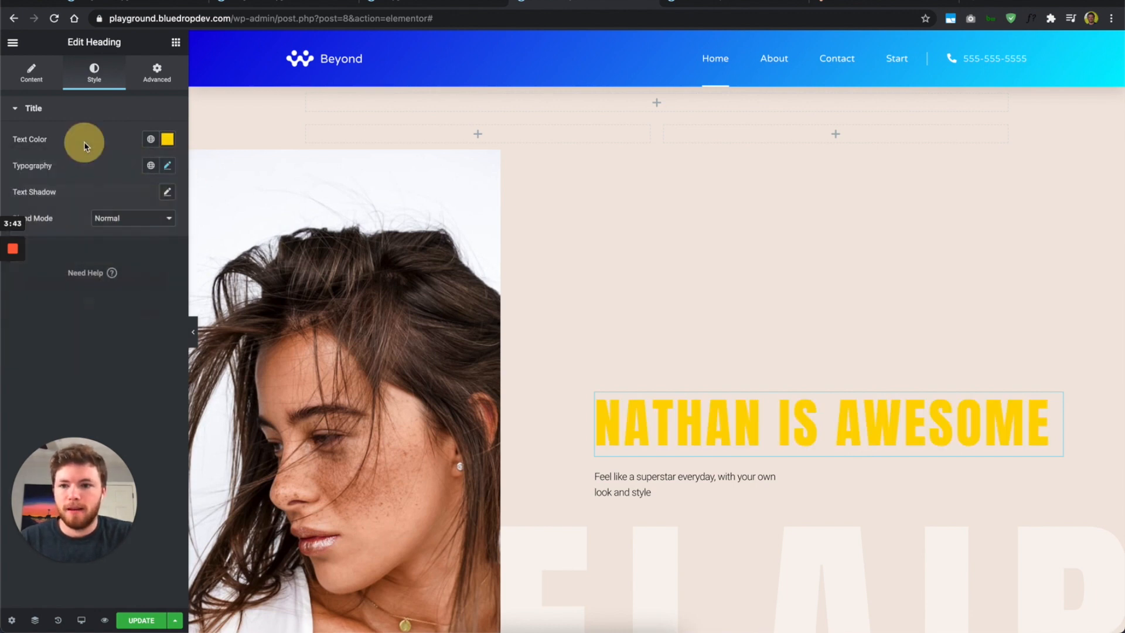
left_click(167, 168)
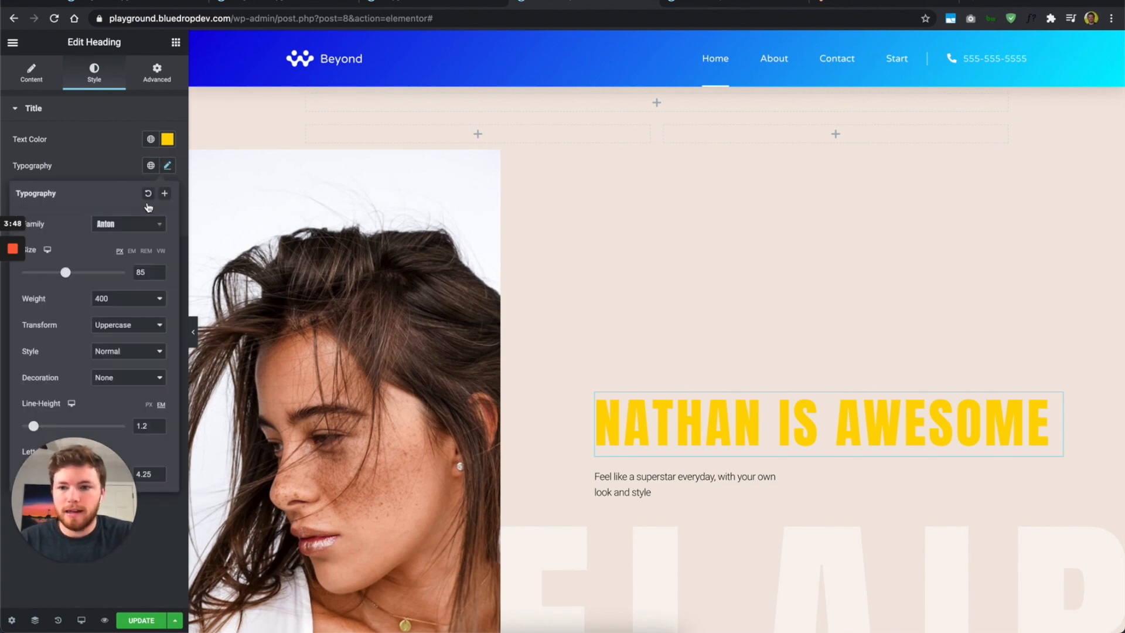
left_click(113, 151)
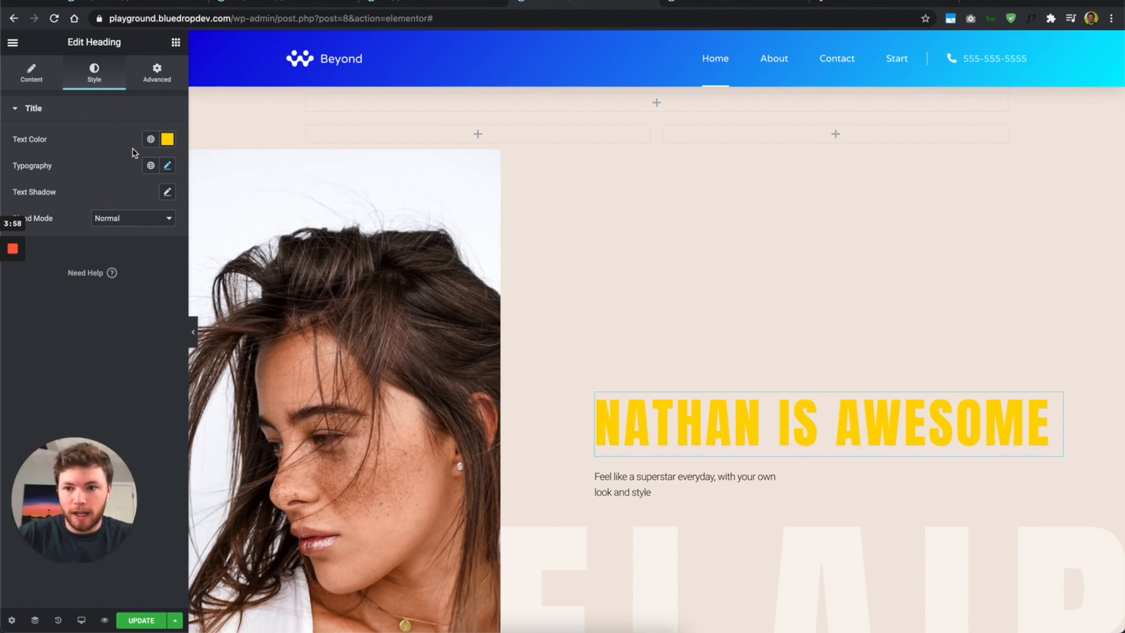
left_click(150, 139)
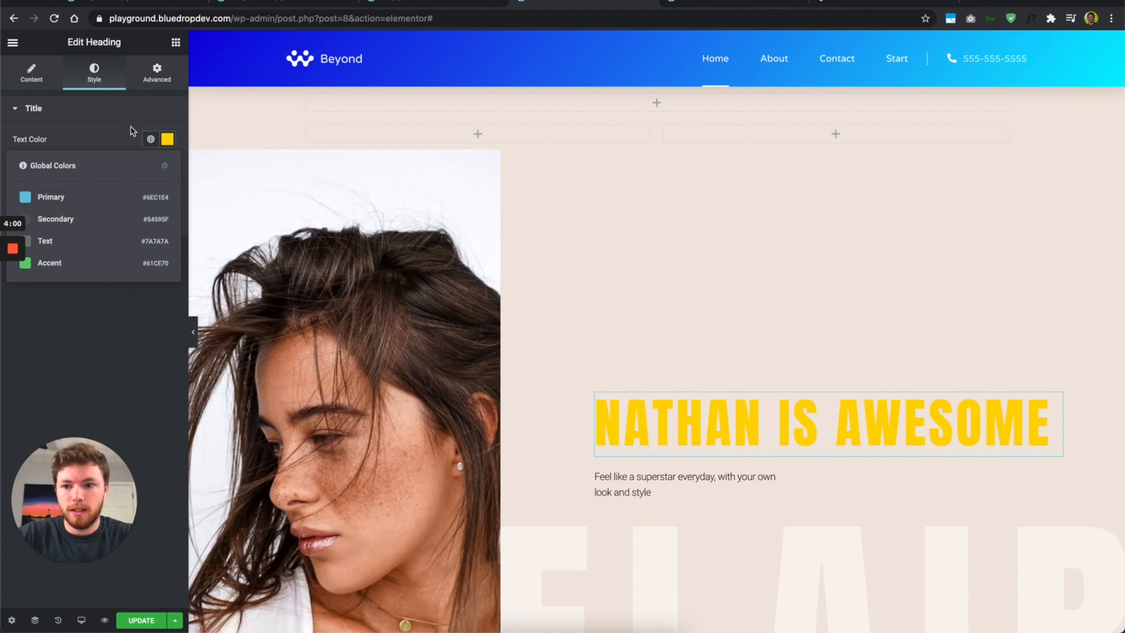
Step: Give the heading the Primary global colour and, after trying Secondary, the Primary global font
left_click(150, 140)
left_click(151, 139)
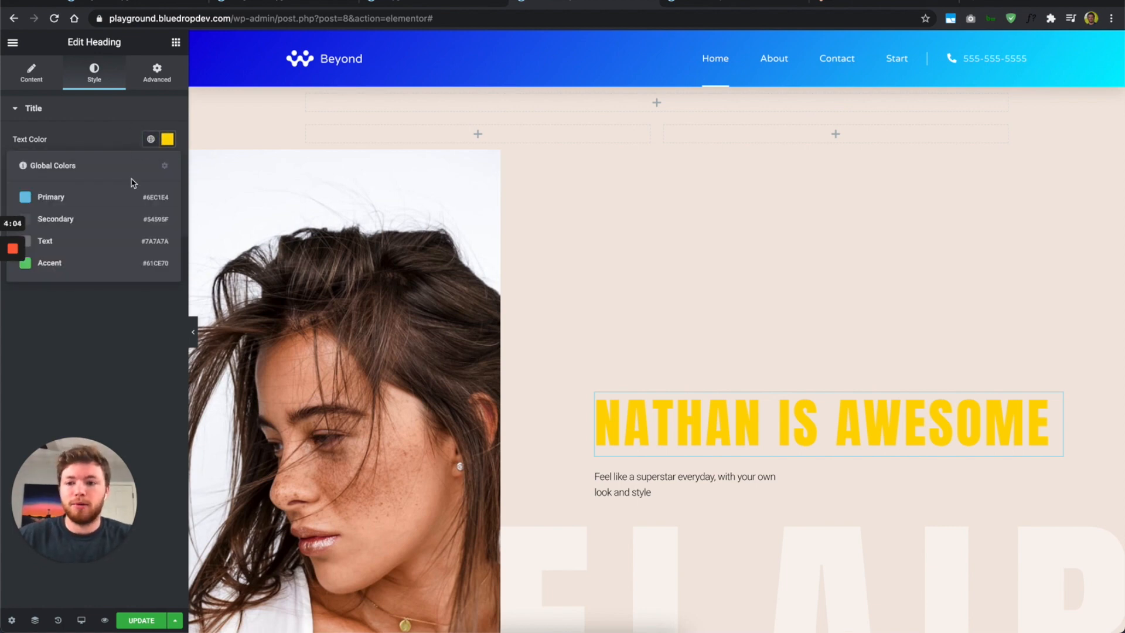
left_click(64, 200)
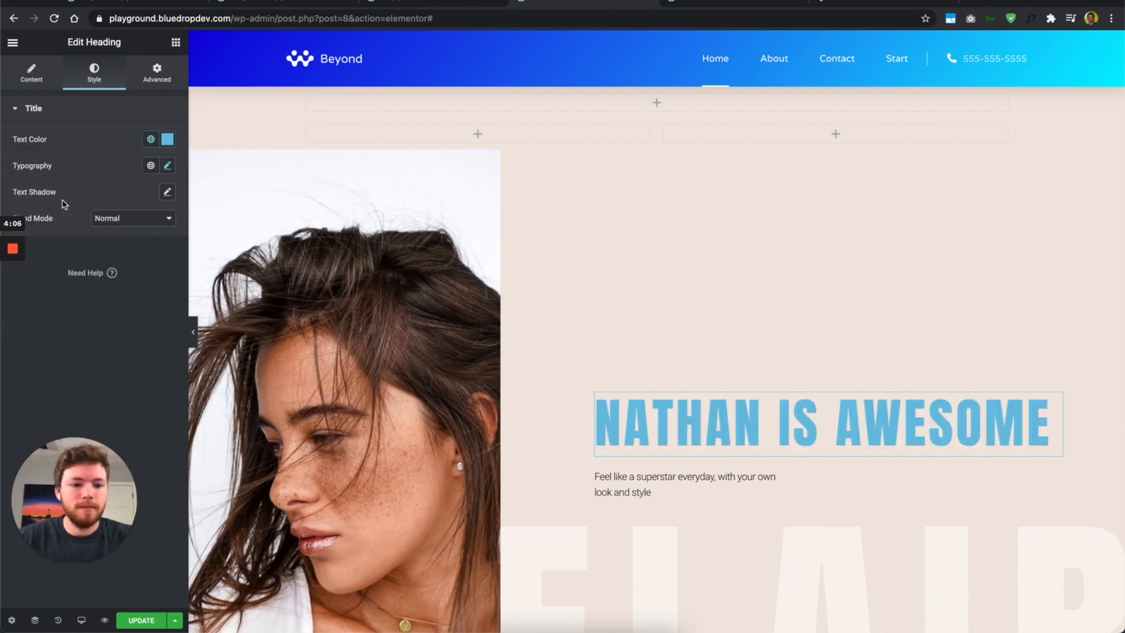
left_click(152, 167)
left_click(86, 223)
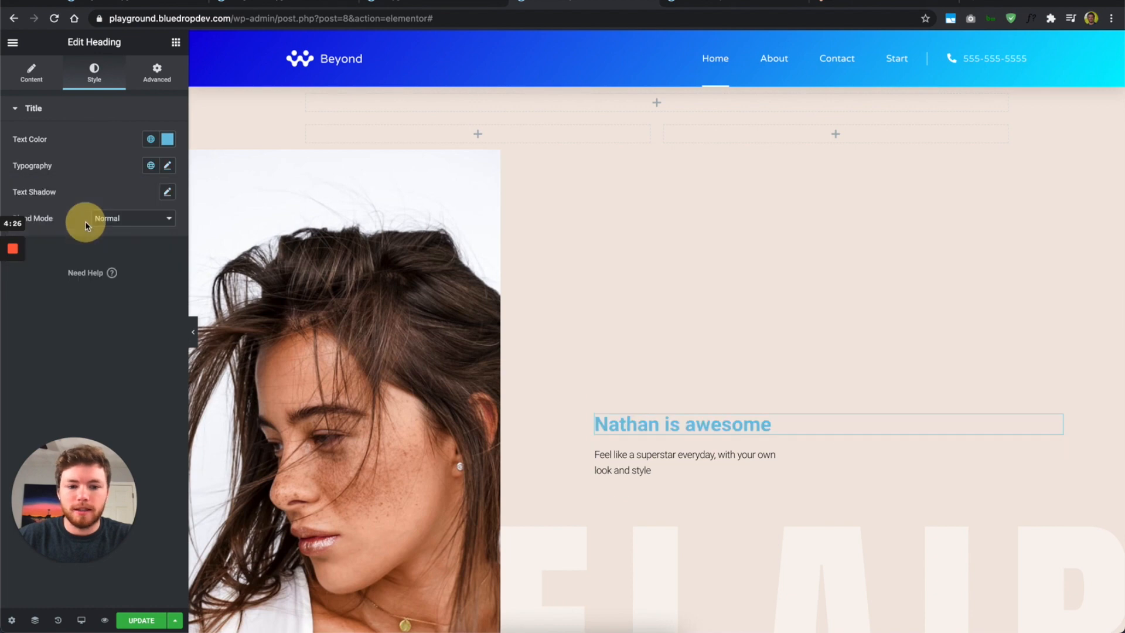
left_click(149, 166)
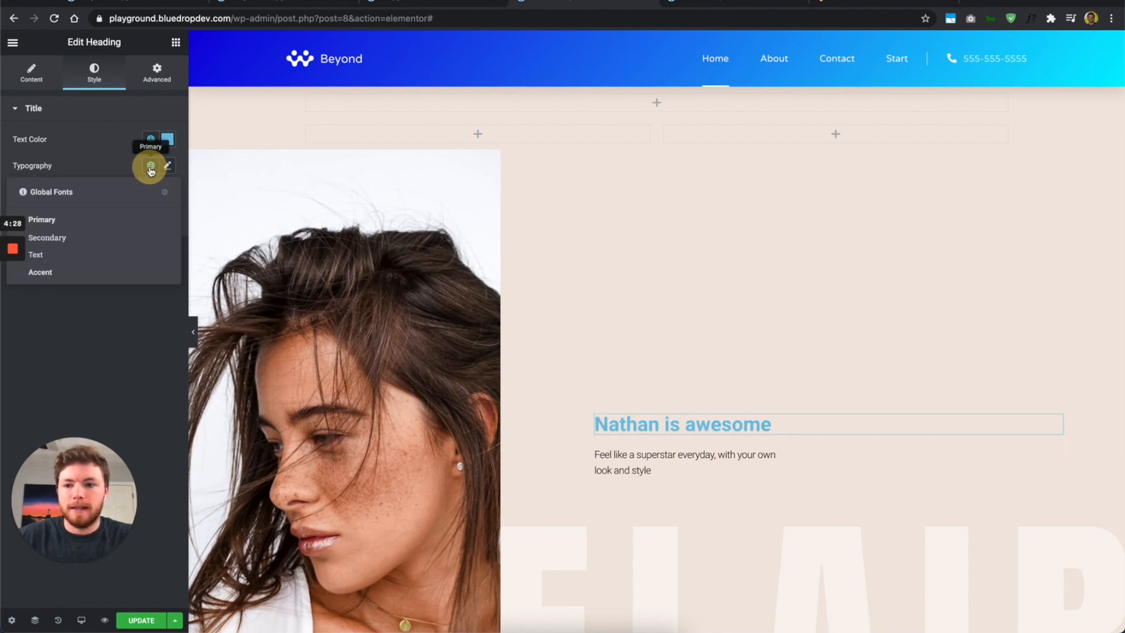
left_click(106, 237)
left_click(152, 166)
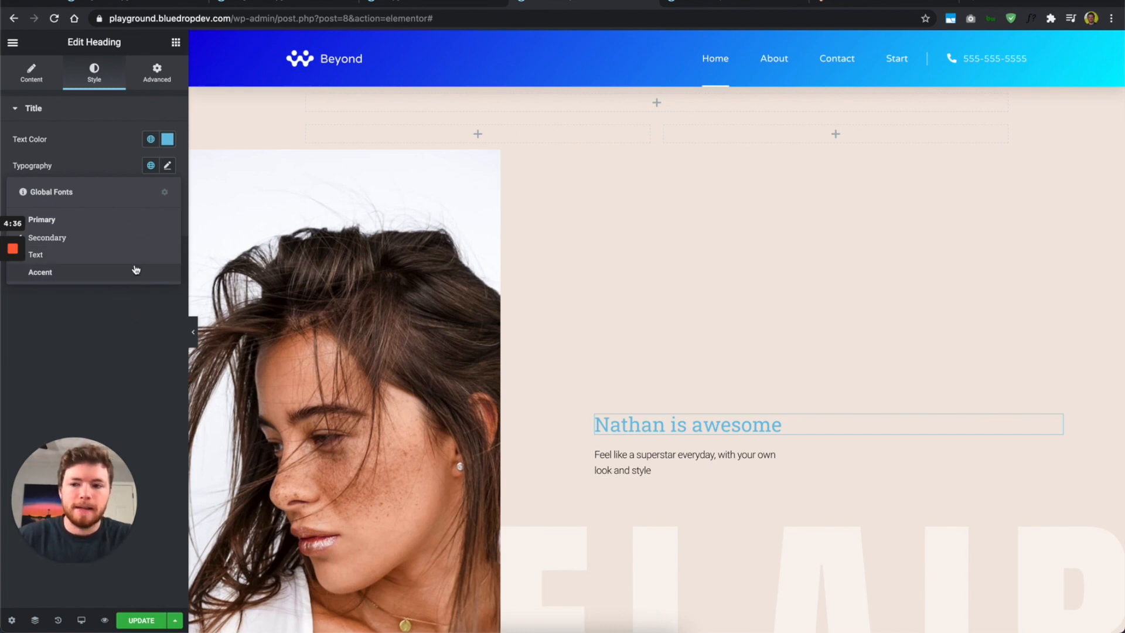
left_click(130, 219)
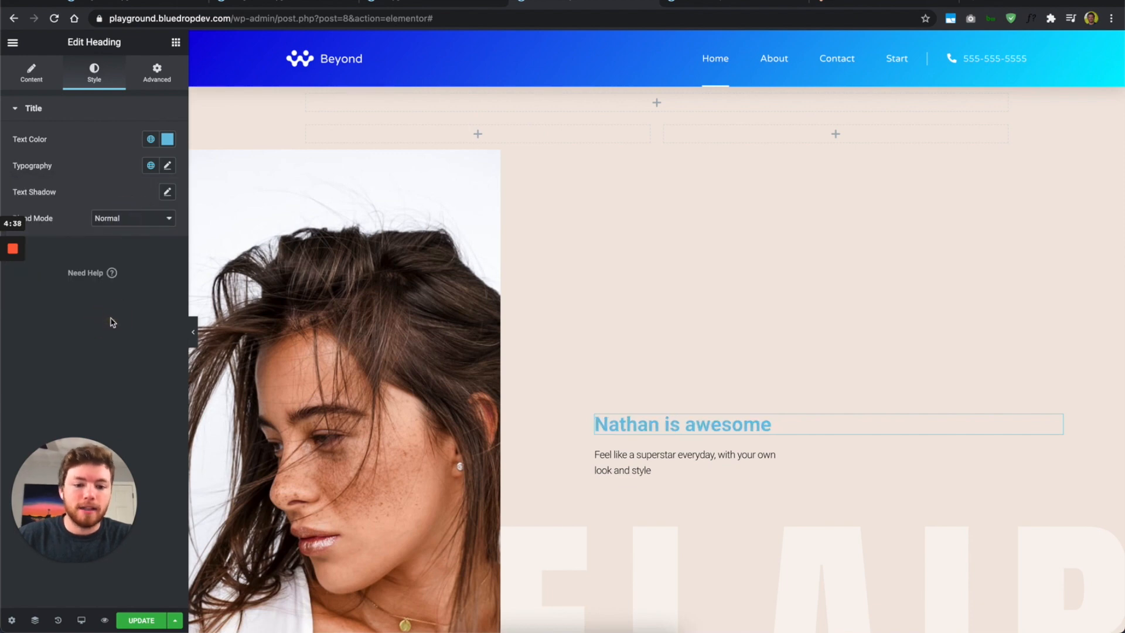
scroll(726, 424, "down", 3)
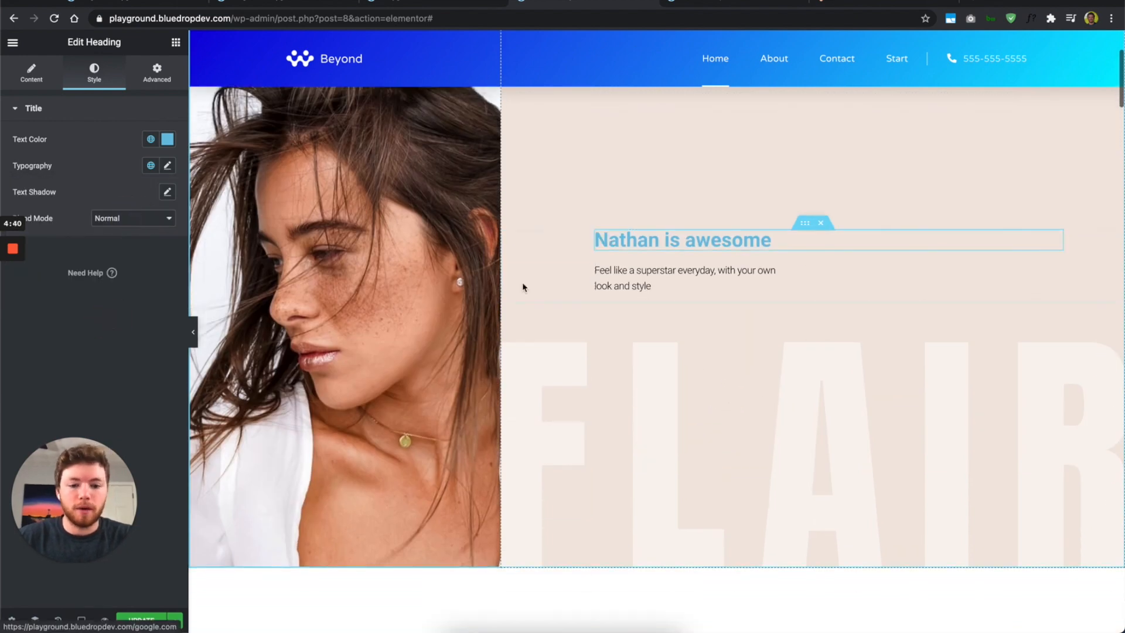
scroll(696, 292, "up", 3)
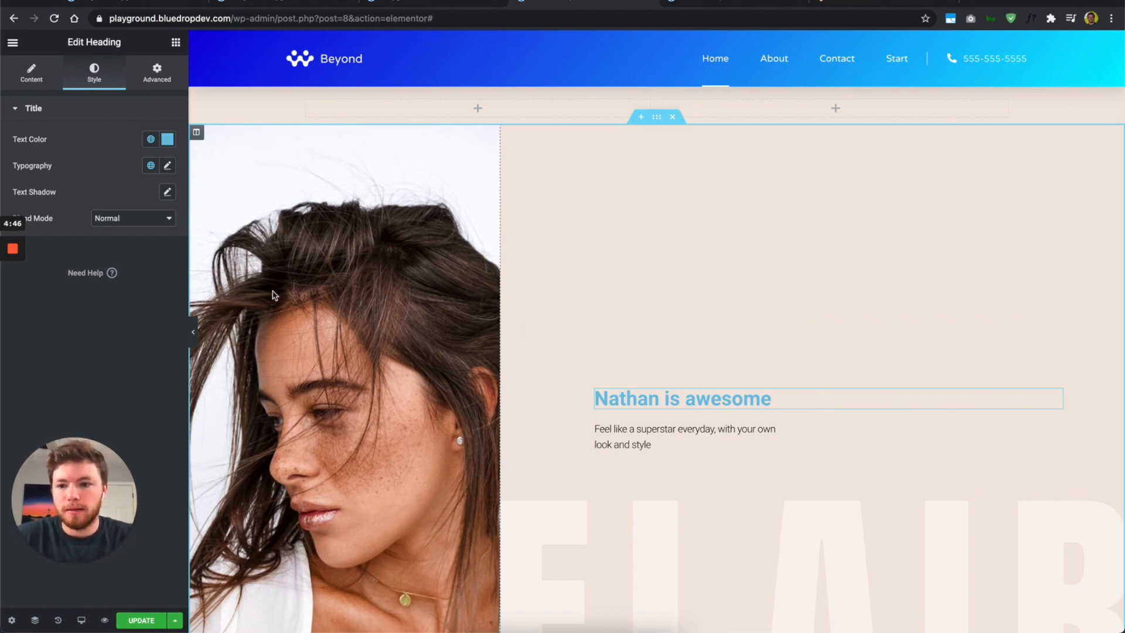
mouse_move(2, 262)
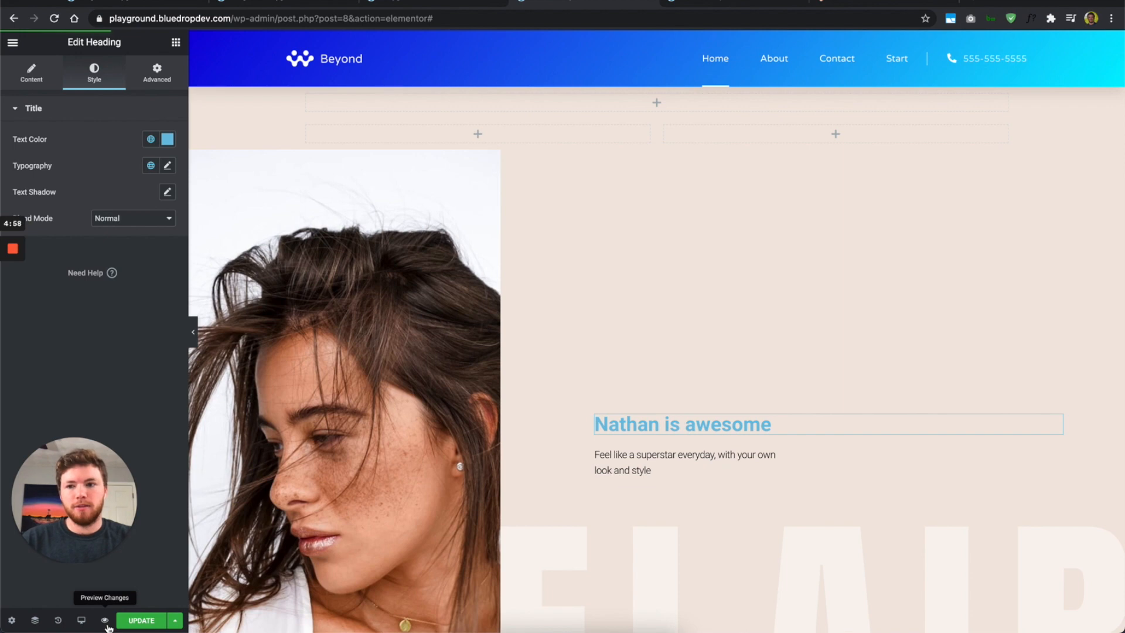
left_click(105, 620)
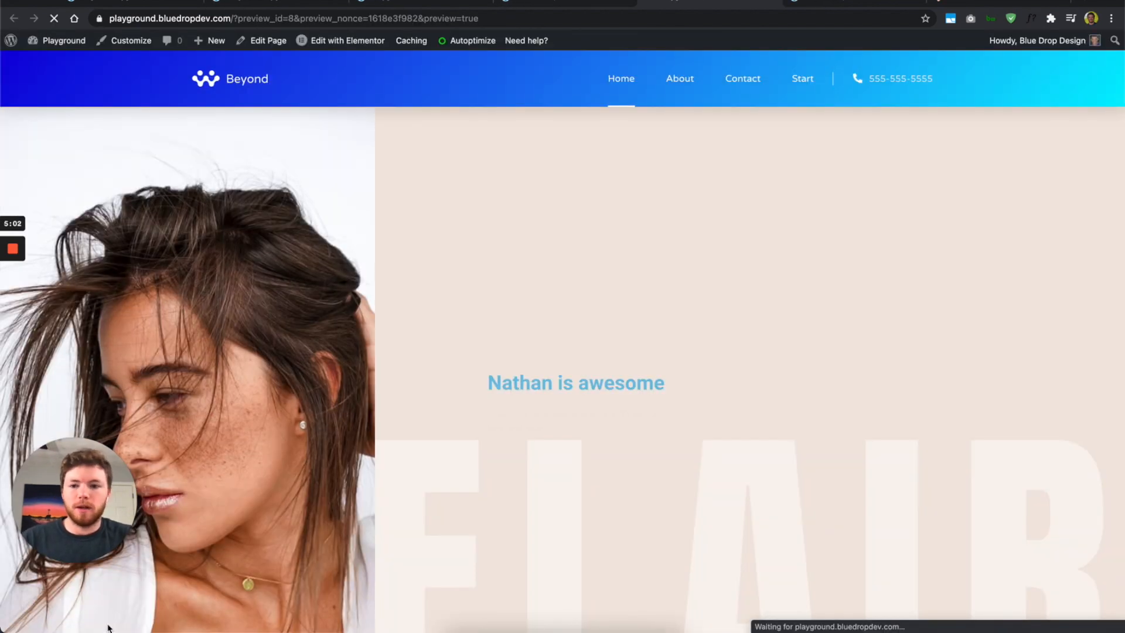
scroll(424, 515, "down", 15)
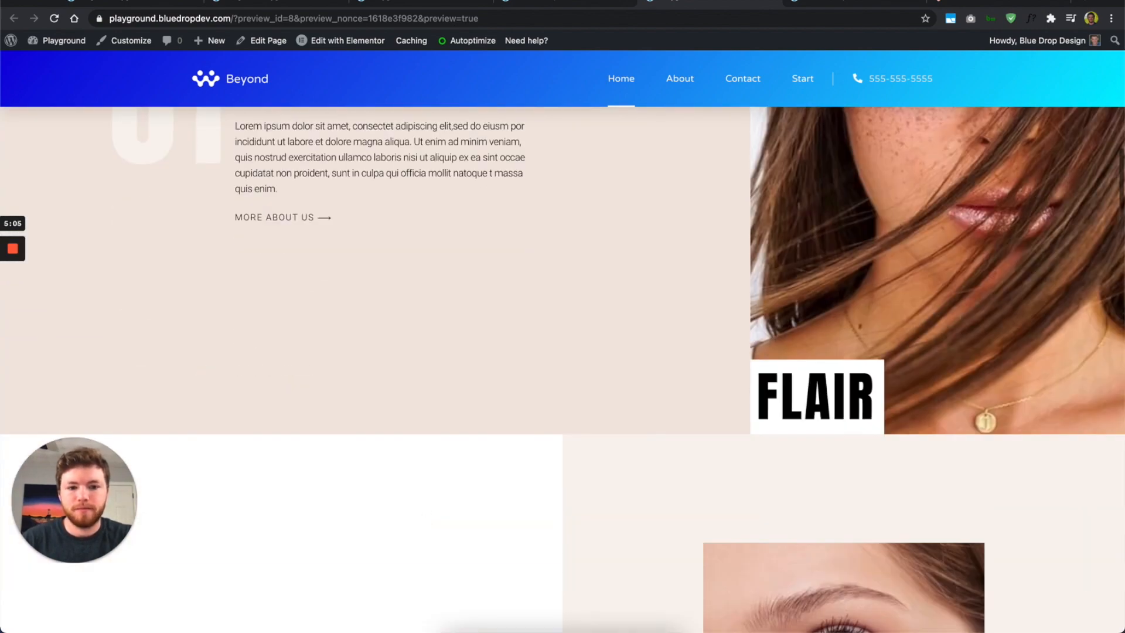
left_click(557, 7)
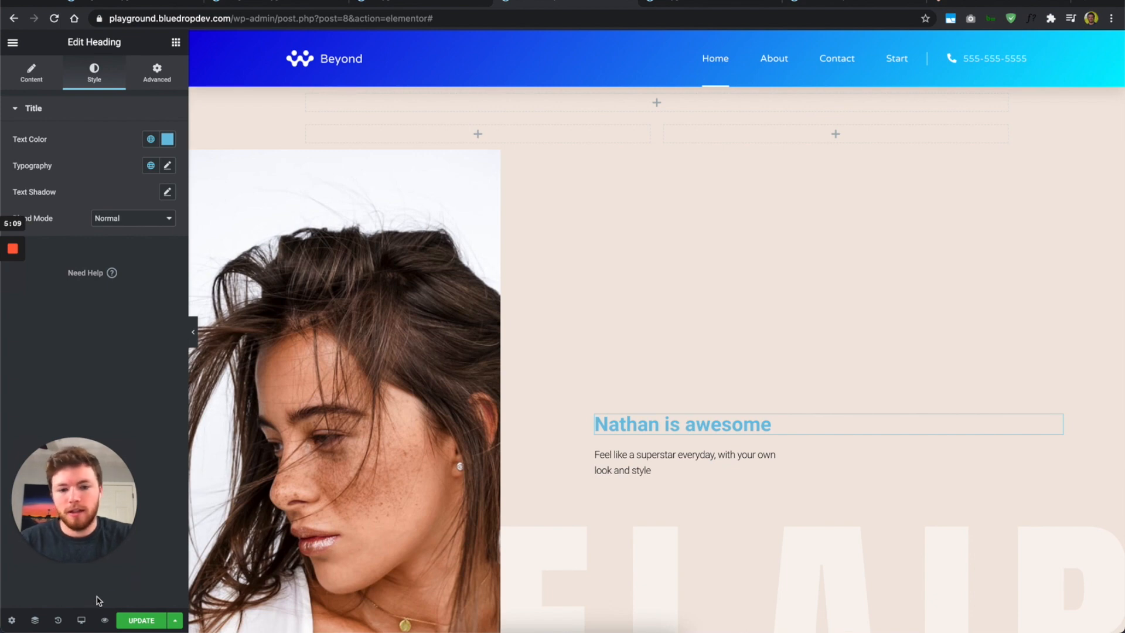
Step: Switch the Responsive Mode preview to Tablet (768px) and scroll the page
scroll(285, 462, "down", 6)
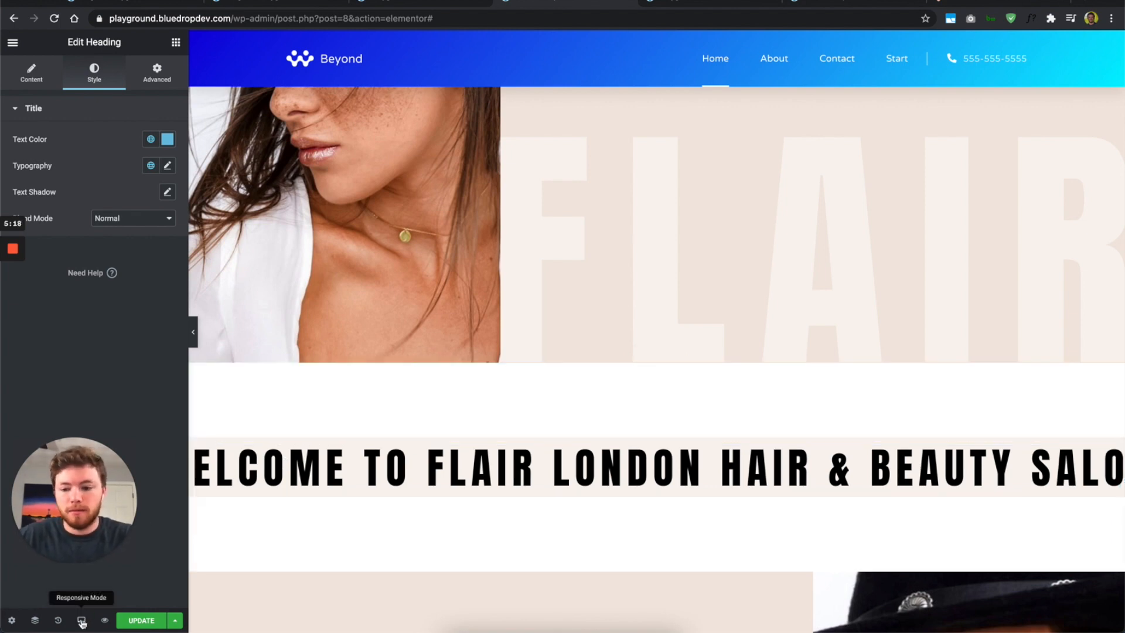
mouse_move(83, 619)
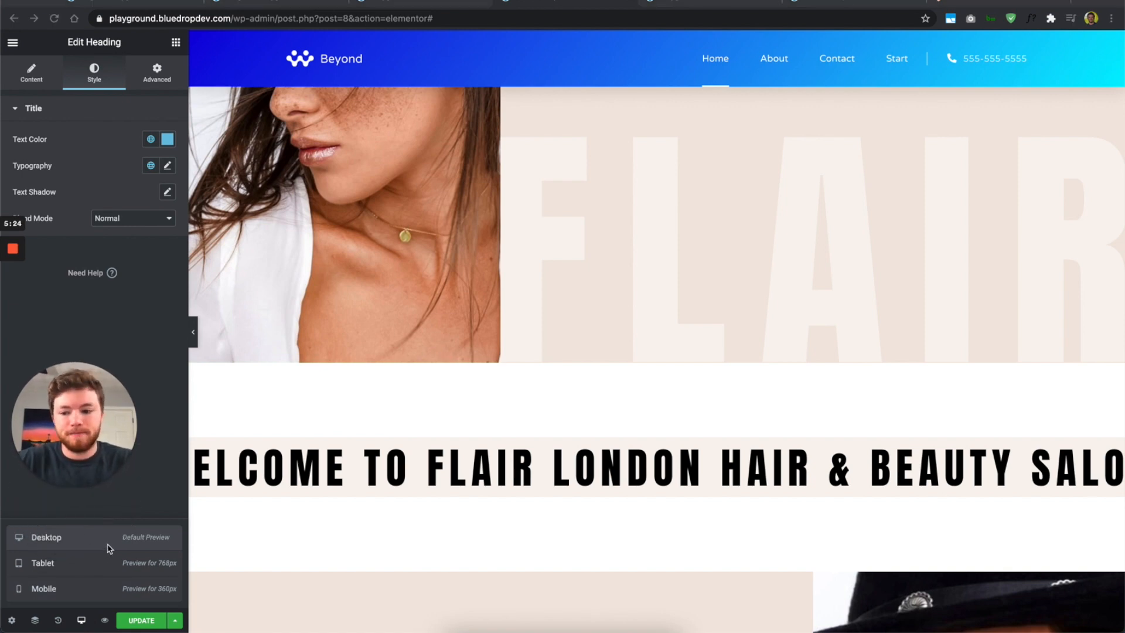
left_click(73, 564)
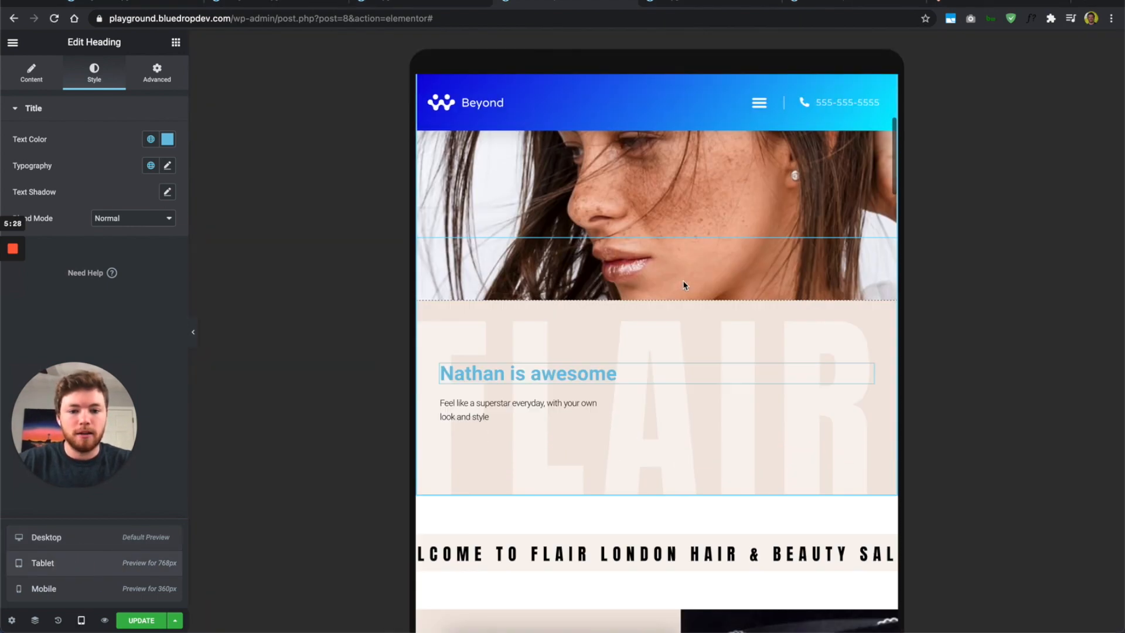
scroll(686, 276, "down", 3)
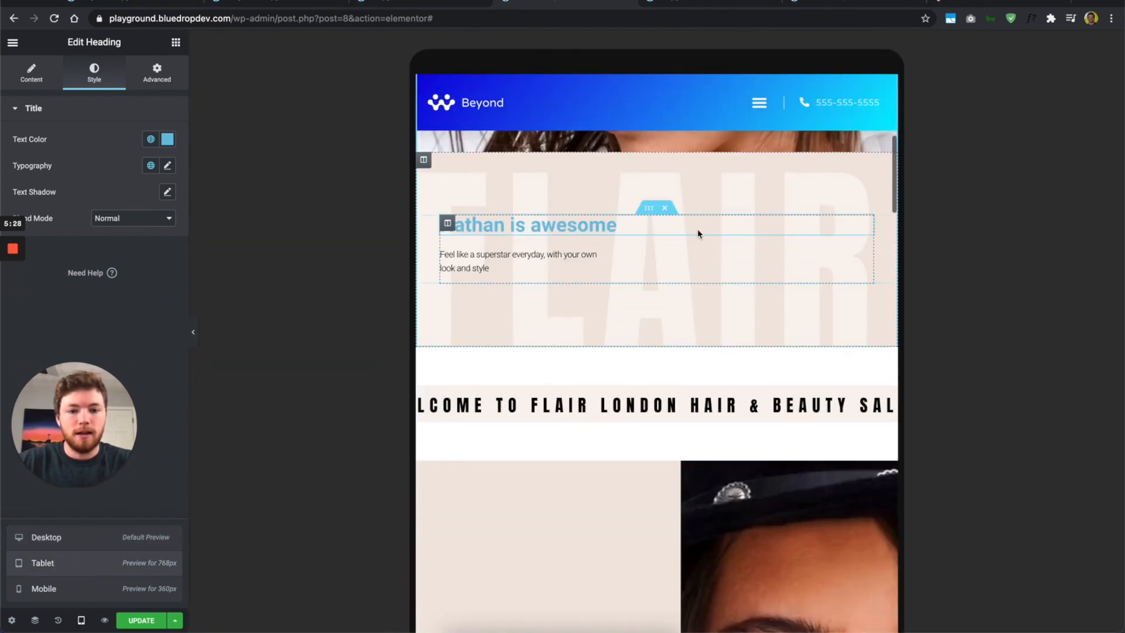
Step: Right-align the hero tagline paragraph for tablet and colour its text red #FF0000
left_click(691, 262)
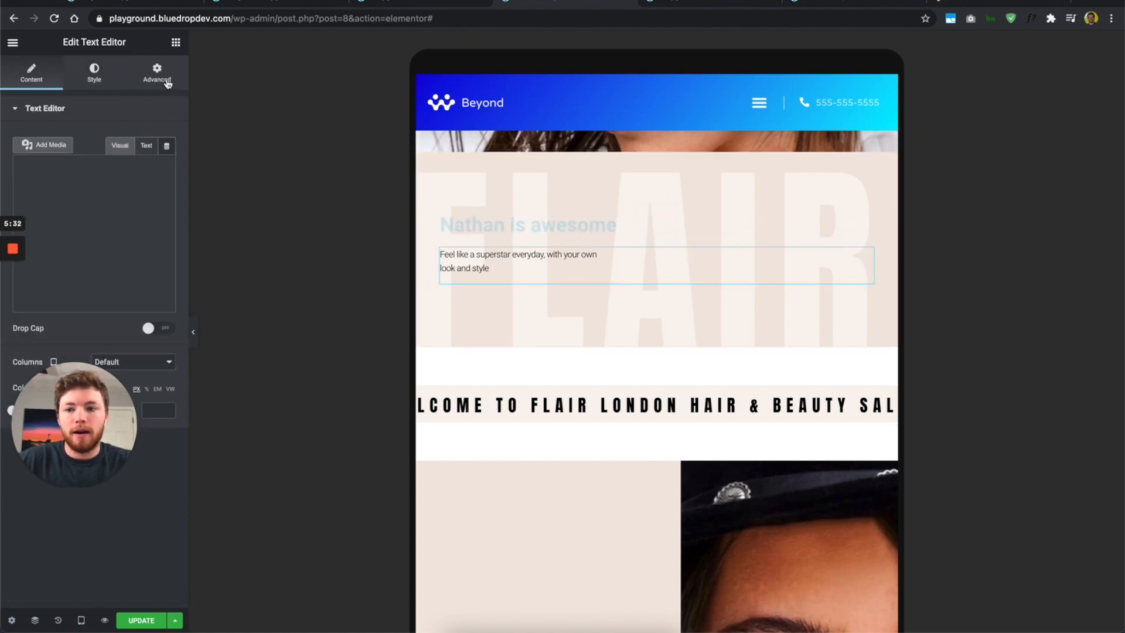
left_click(89, 78)
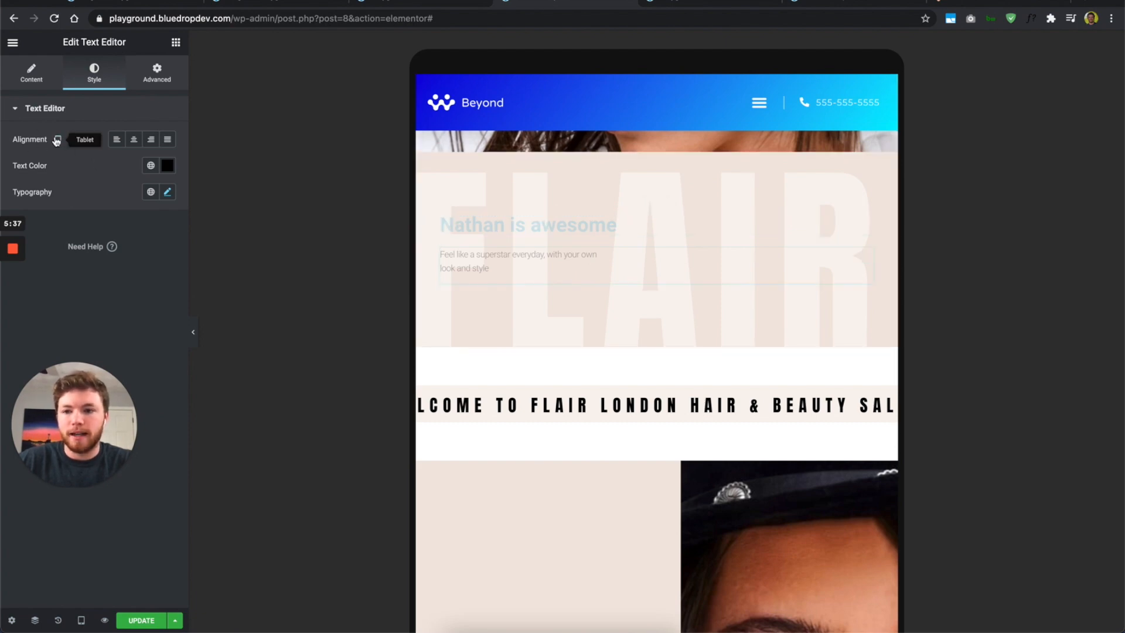
left_click(134, 139)
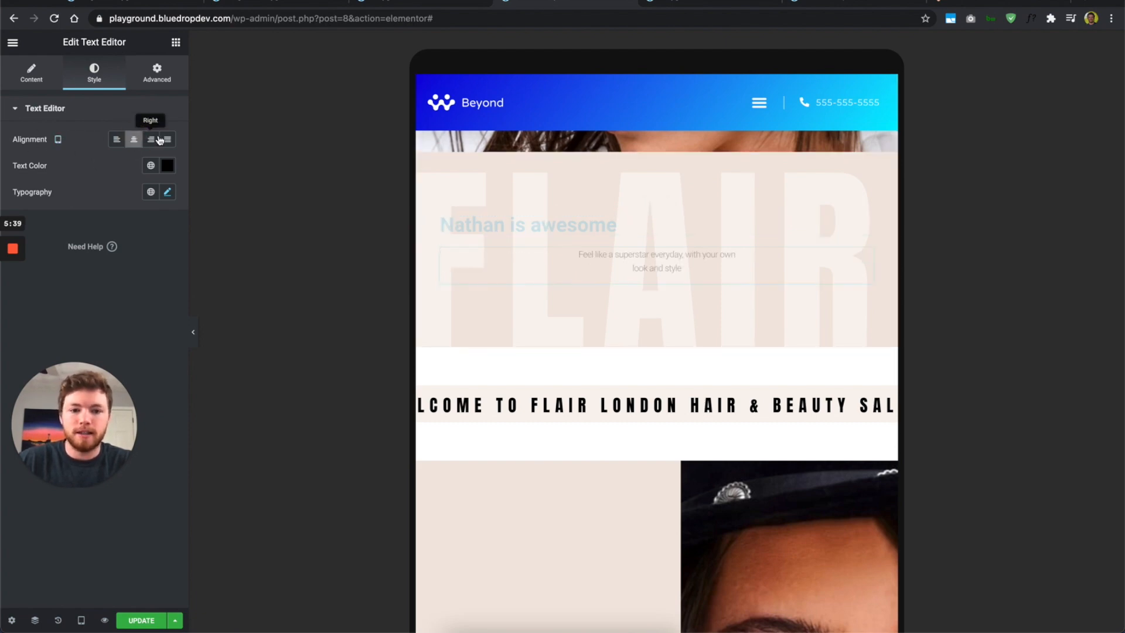
left_click(161, 141)
left_click(153, 142)
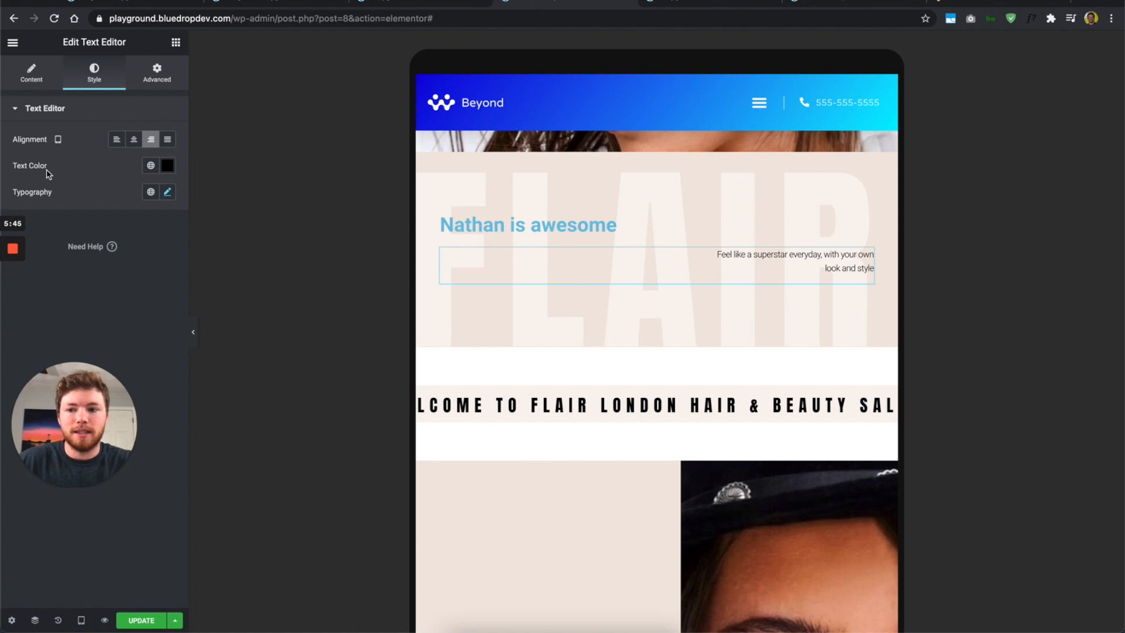
left_click(169, 168)
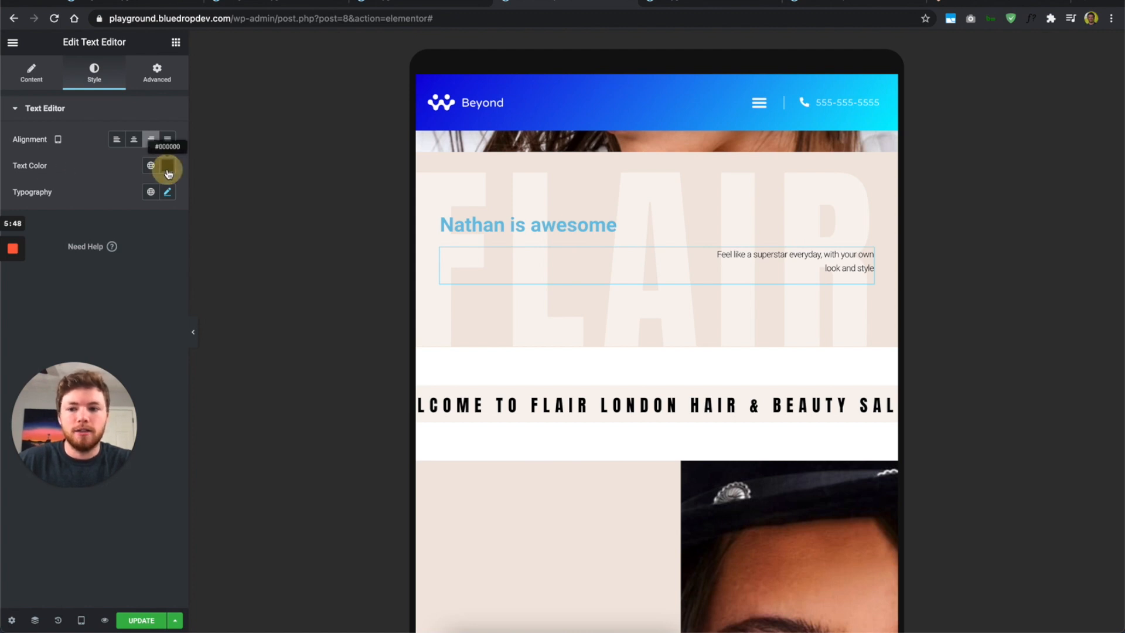
left_click_drag(155, 221, 197, 171)
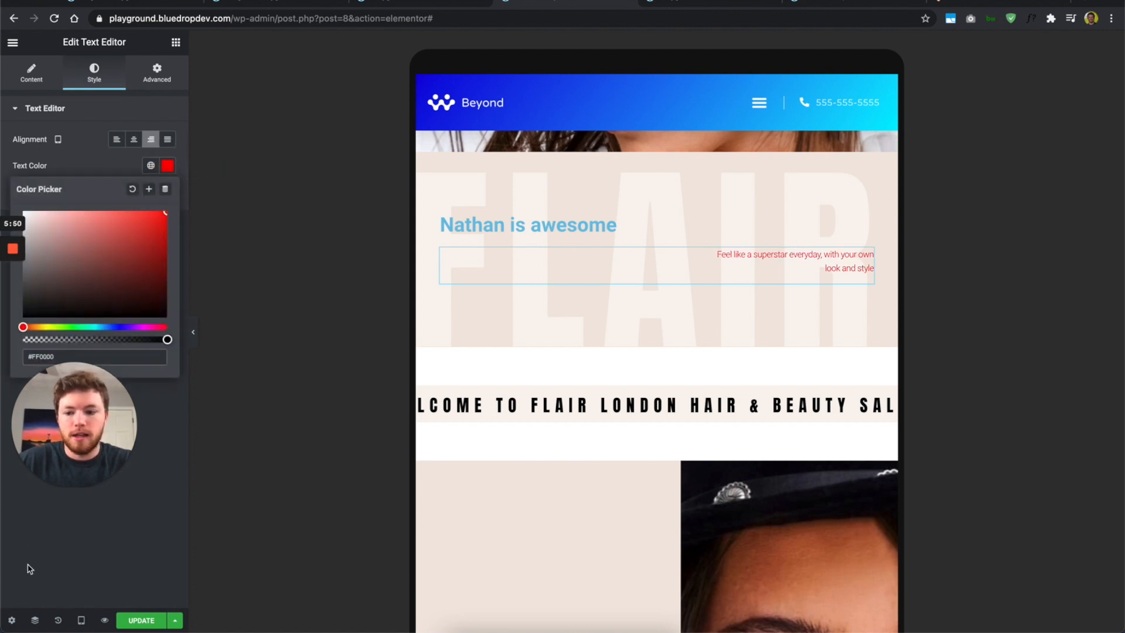
left_click(81, 620)
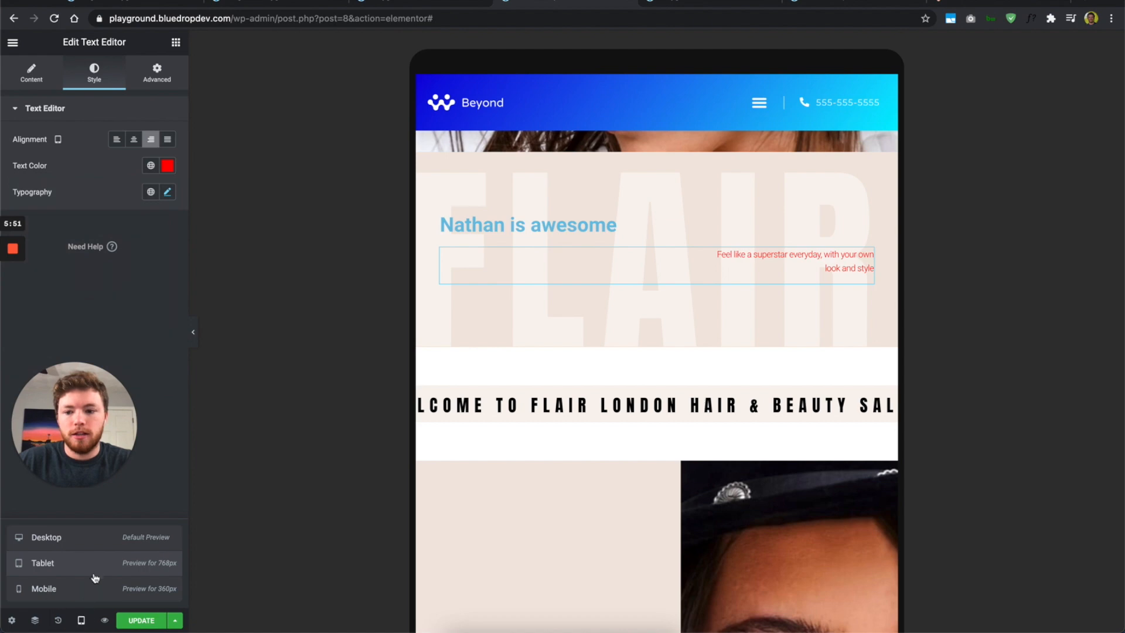
Step: Check the desktop preview, then switch to Mobile (360px) and scroll through the FLAIR and About Us sections
left_click(99, 536)
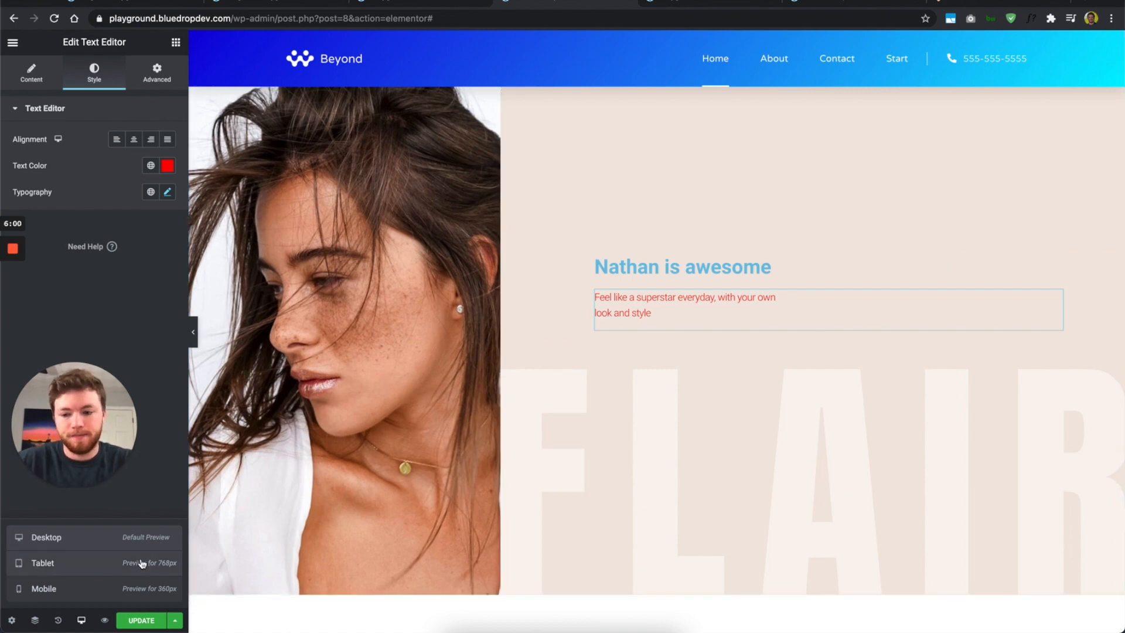
left_click(122, 590)
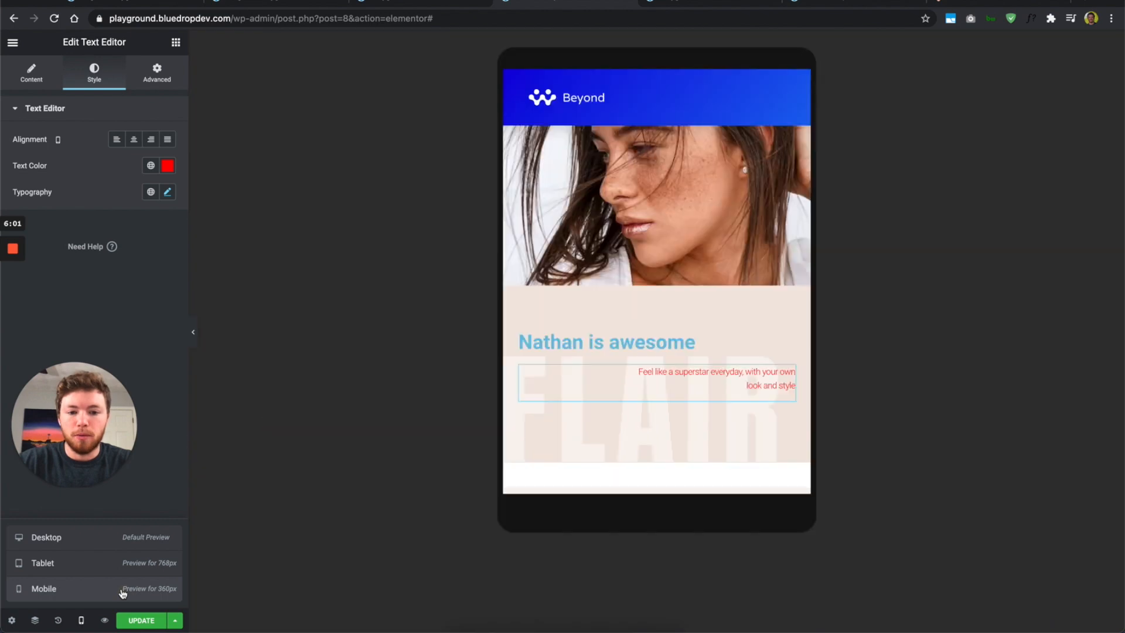
scroll(673, 393, "down", 5)
scroll(674, 392, "down", 1)
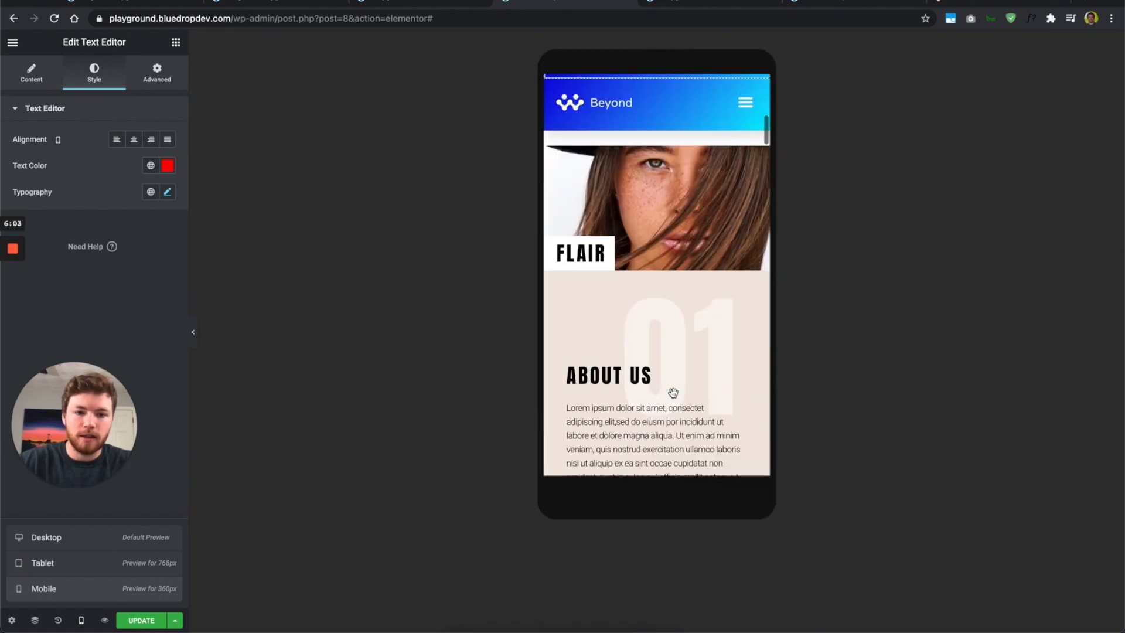
scroll(673, 392, "down", 5)
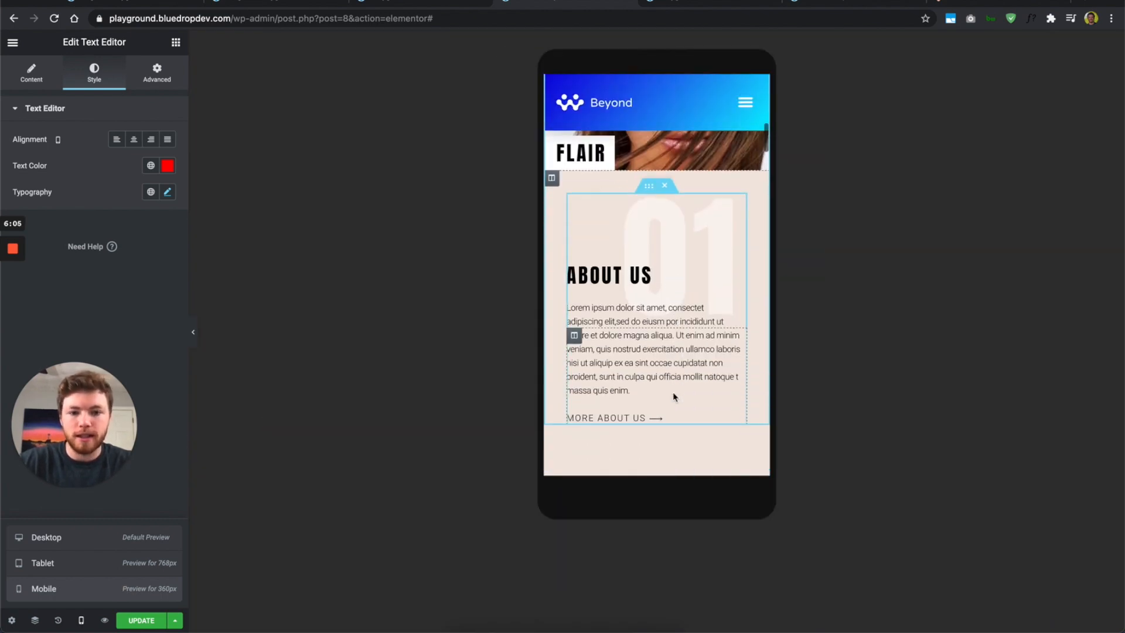
scroll(674, 397, "up", 5)
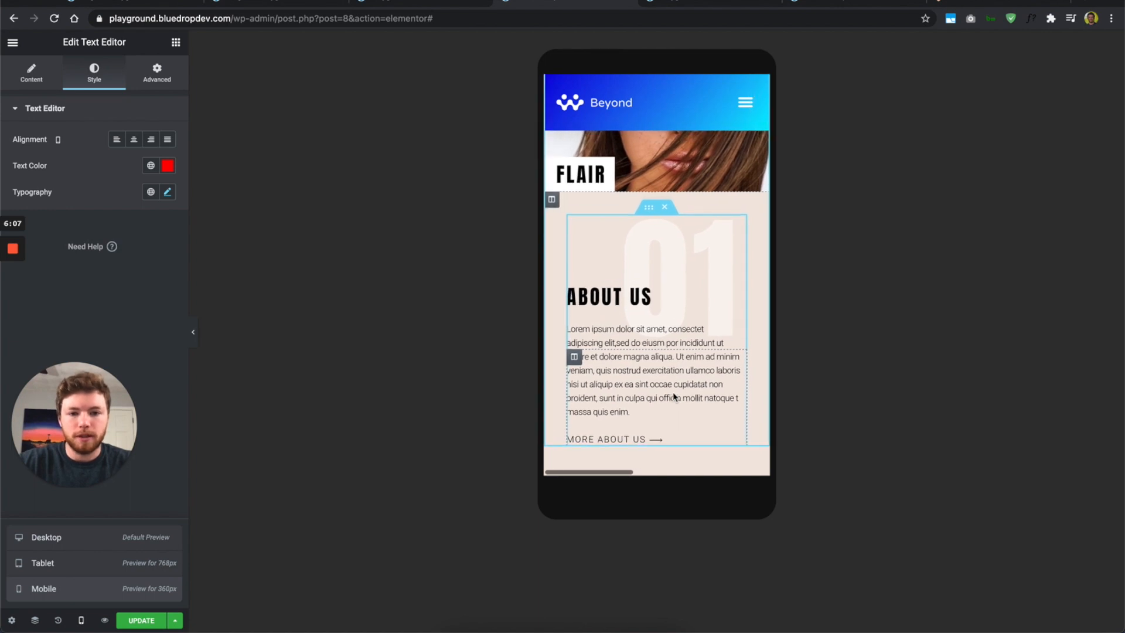
scroll(673, 397, "up", 2)
scroll(673, 396, "up", 2)
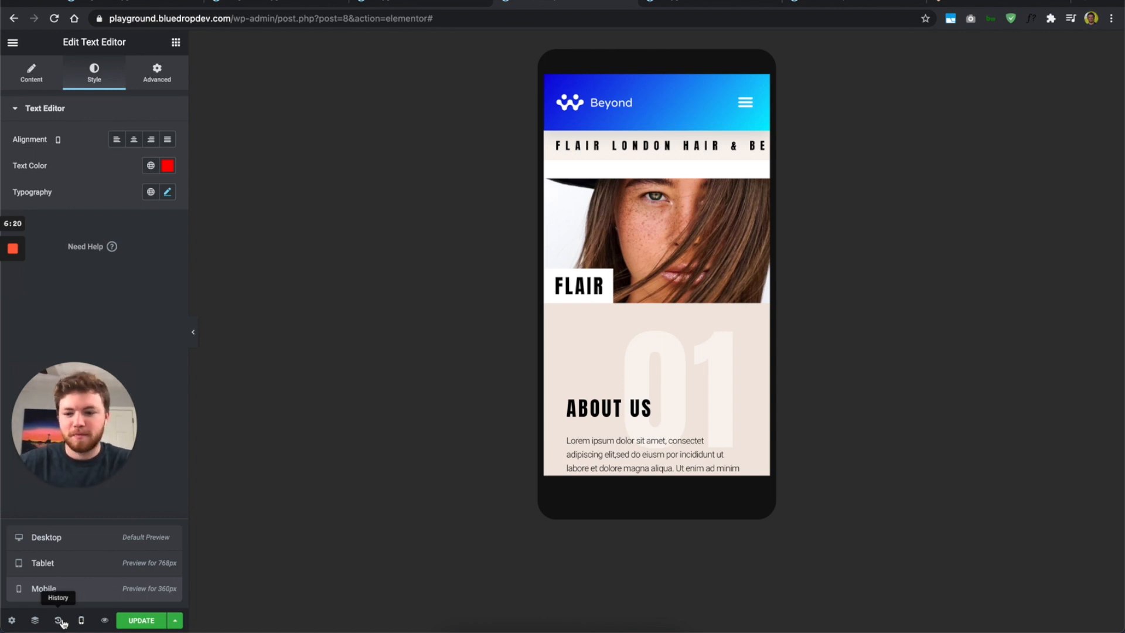
Step: Open the edit History and step back through the paragraph alignment and colour edits
left_click(60, 621)
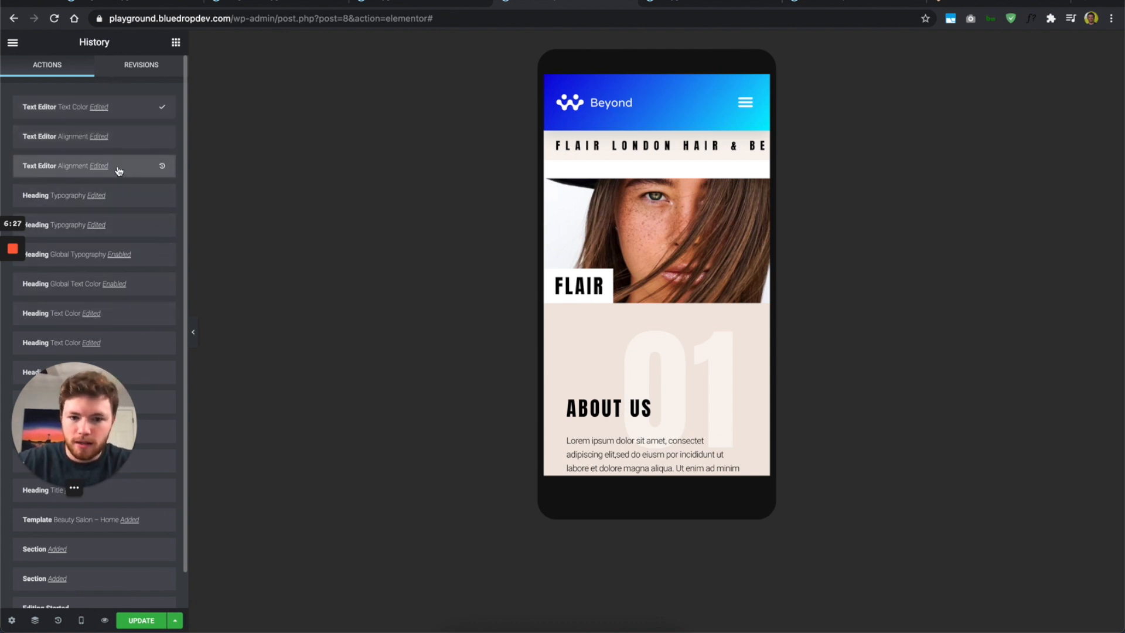
scroll(720, 214, "up", 3)
scroll(720, 214, "up", 5)
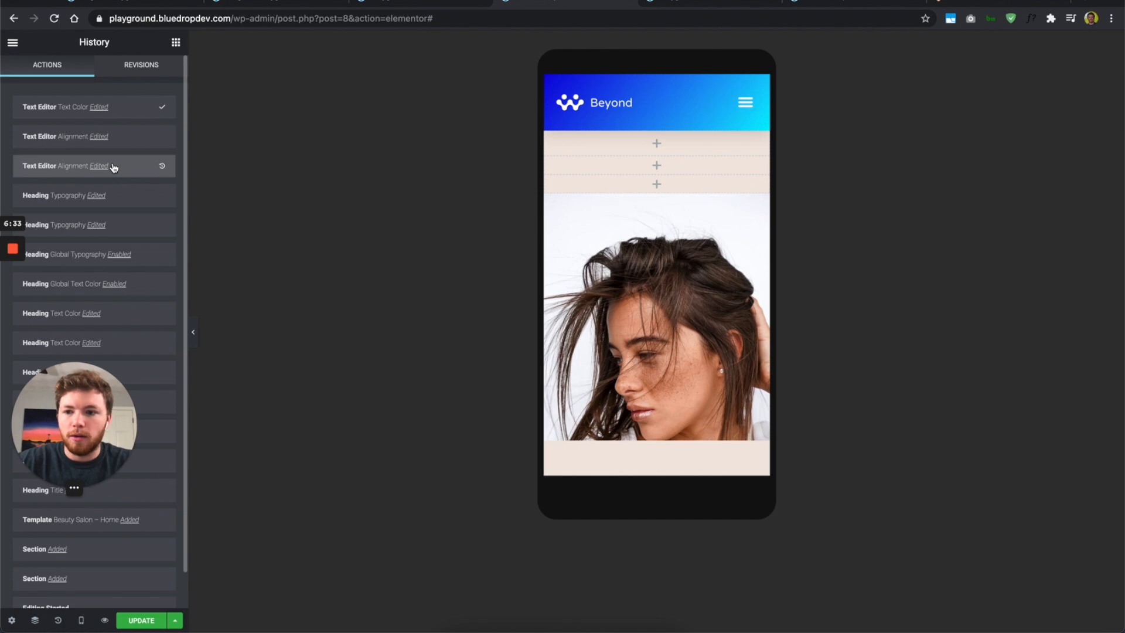
left_click(119, 143)
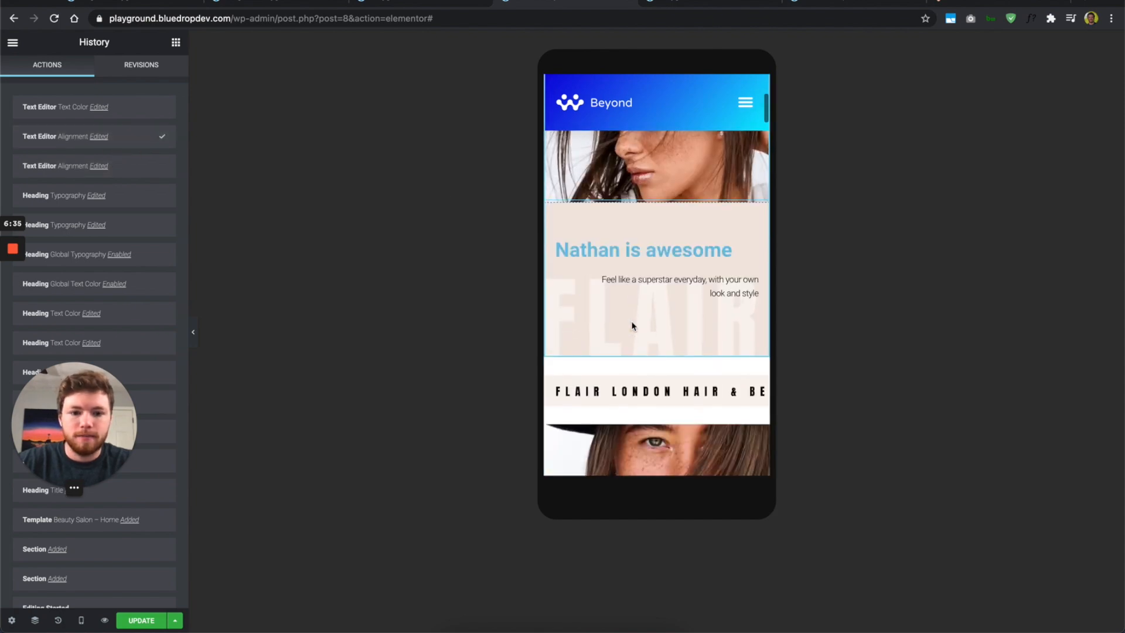
left_click(110, 109)
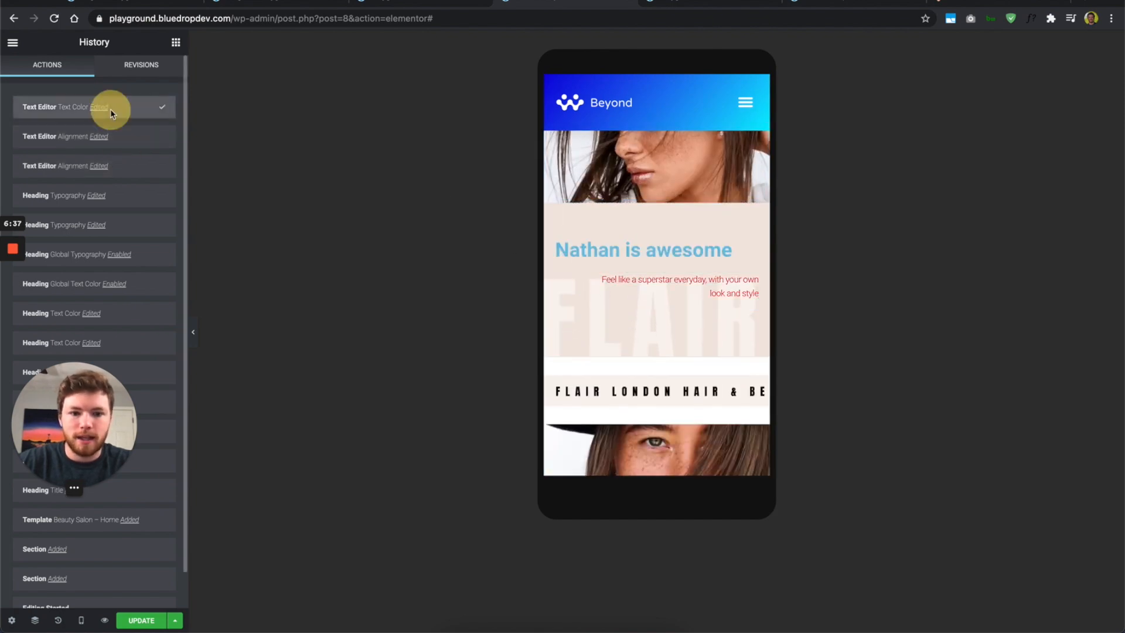
left_click(115, 137)
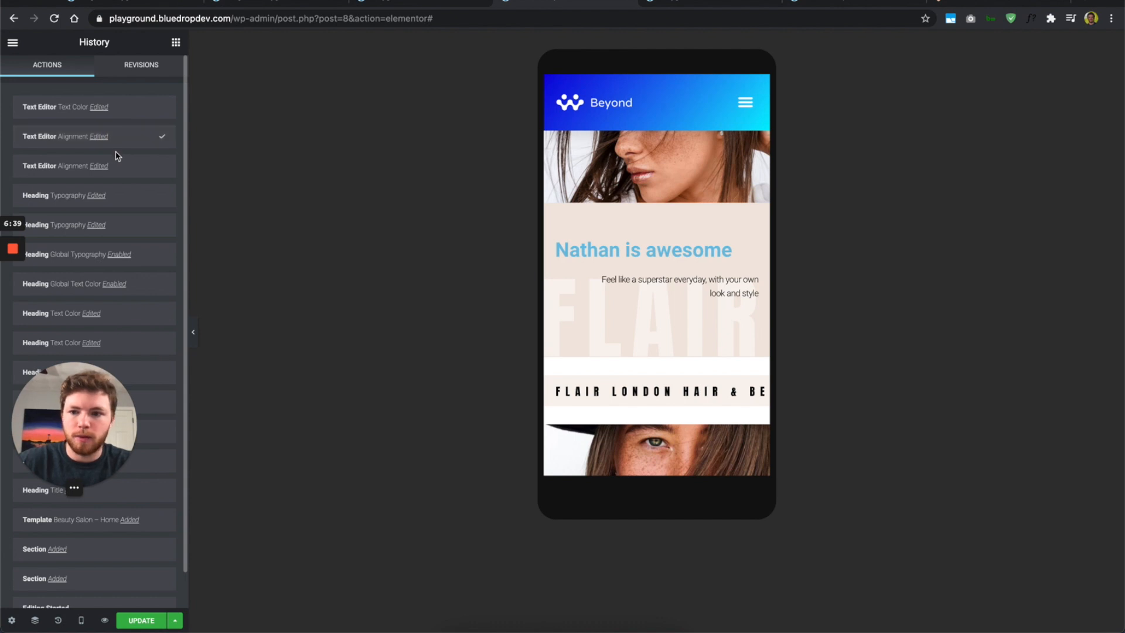
left_click(119, 168)
Step: Step through the heading typography and colour edits, ending on the second Heading Text Color Edited entry
left_click(117, 193)
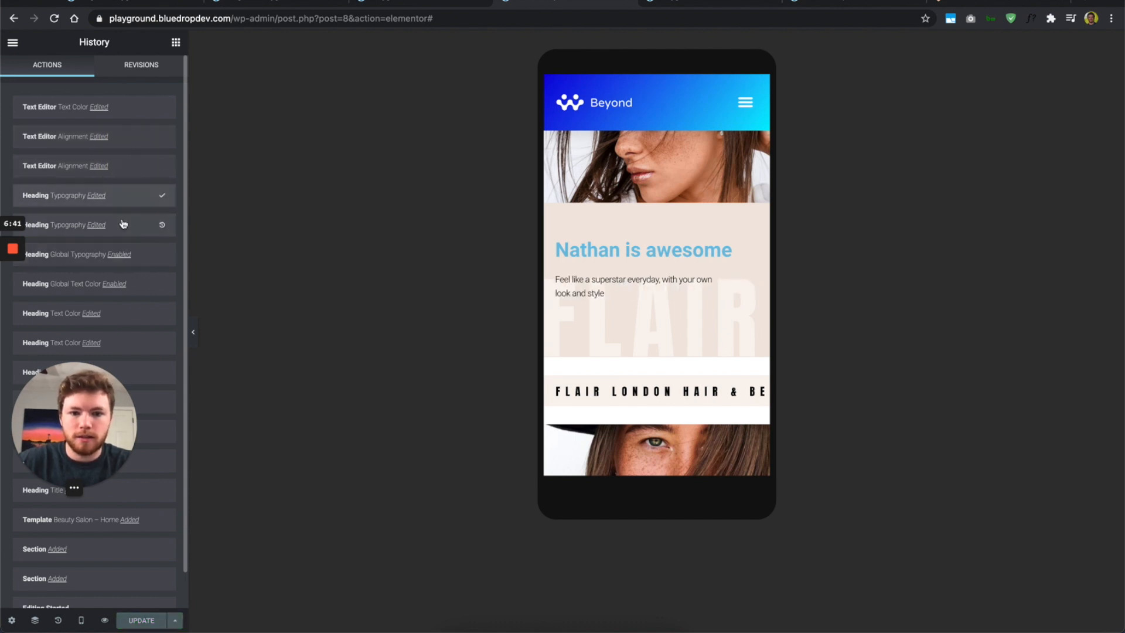
left_click(122, 220)
left_click(121, 254)
left_click(121, 282)
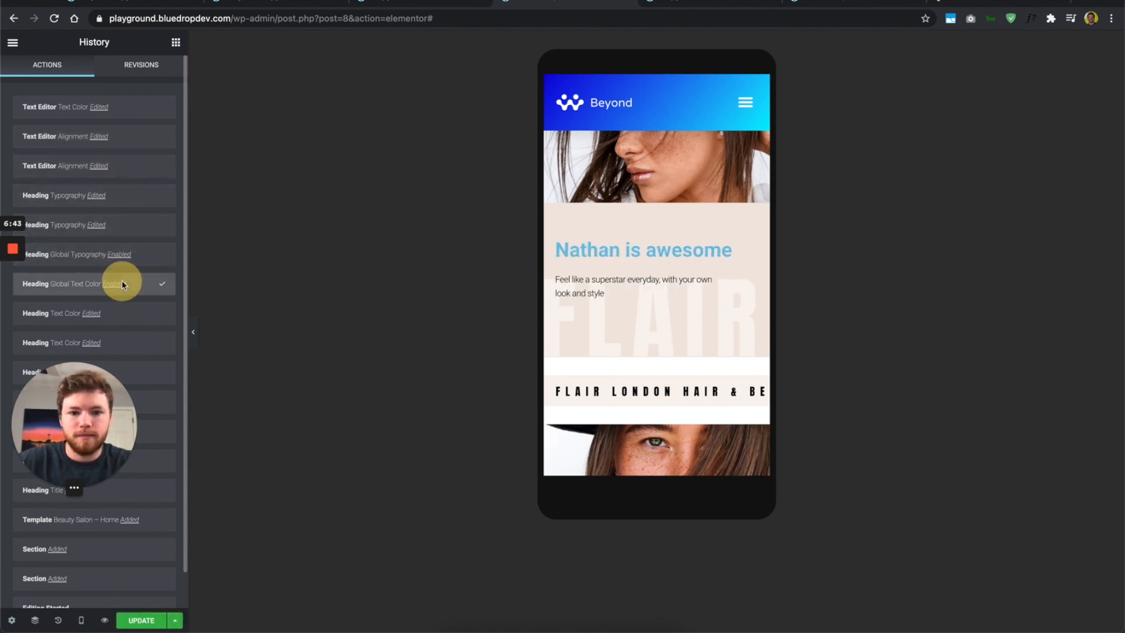
left_click(123, 310)
left_click(122, 341)
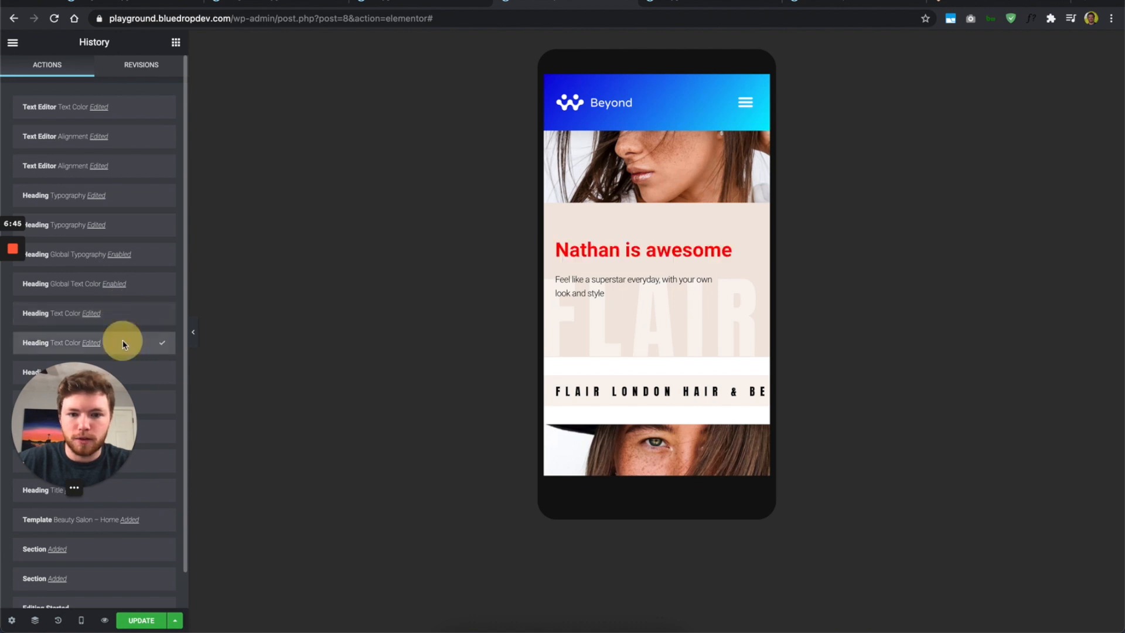
left_click(125, 373)
left_click(138, 373)
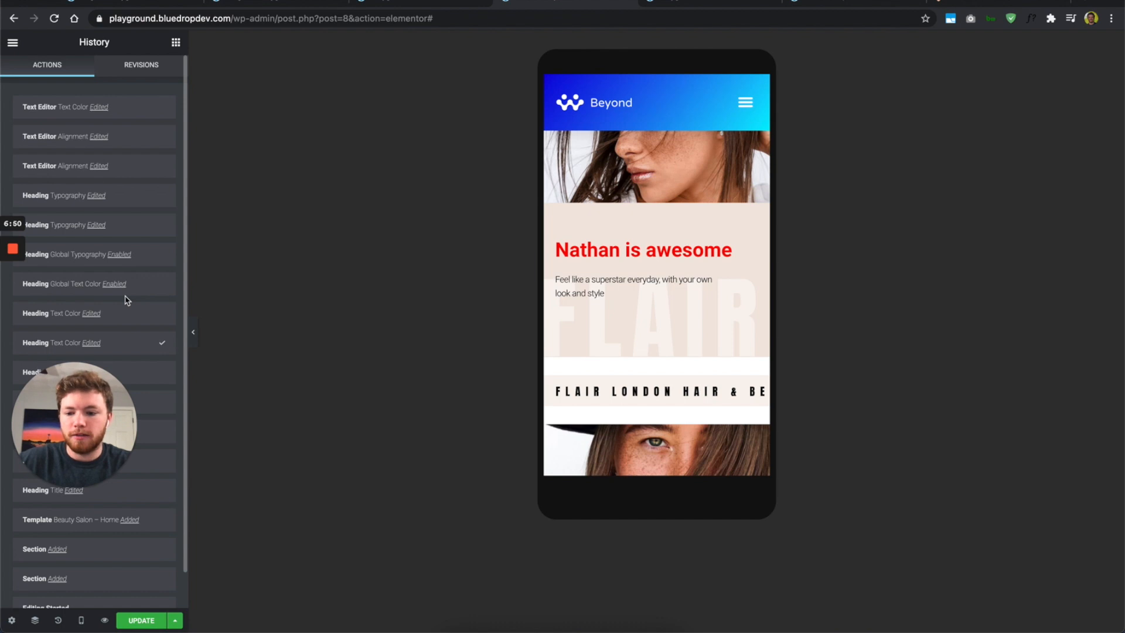
Step: Open the Navigator, switch the preview to Desktop and dock the Navigator on the right
left_click(36, 620)
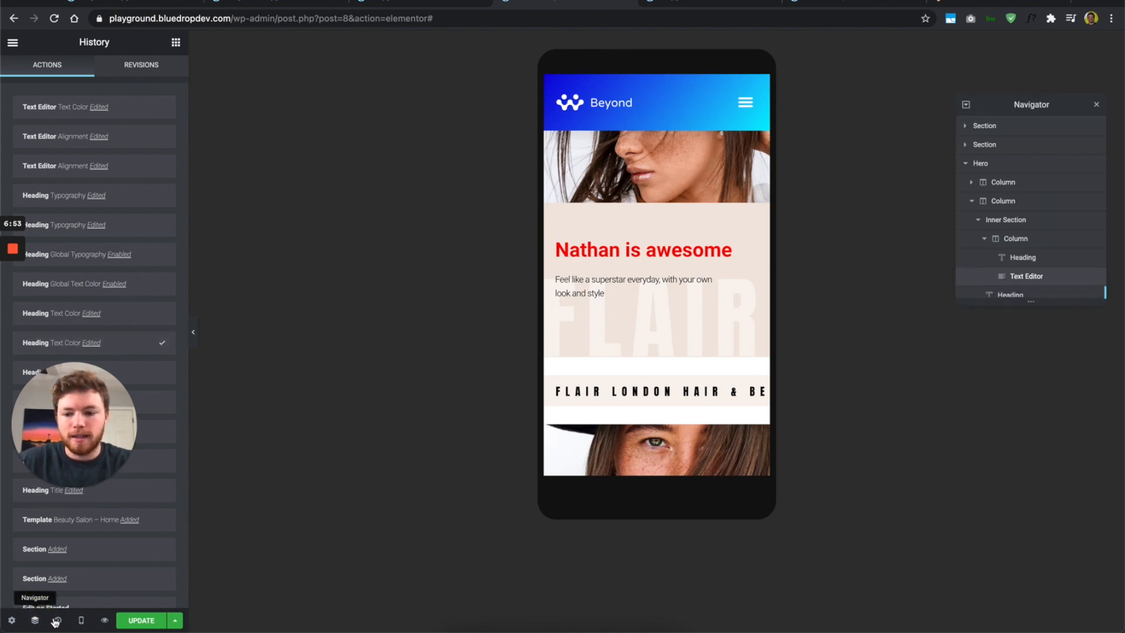
left_click(80, 620)
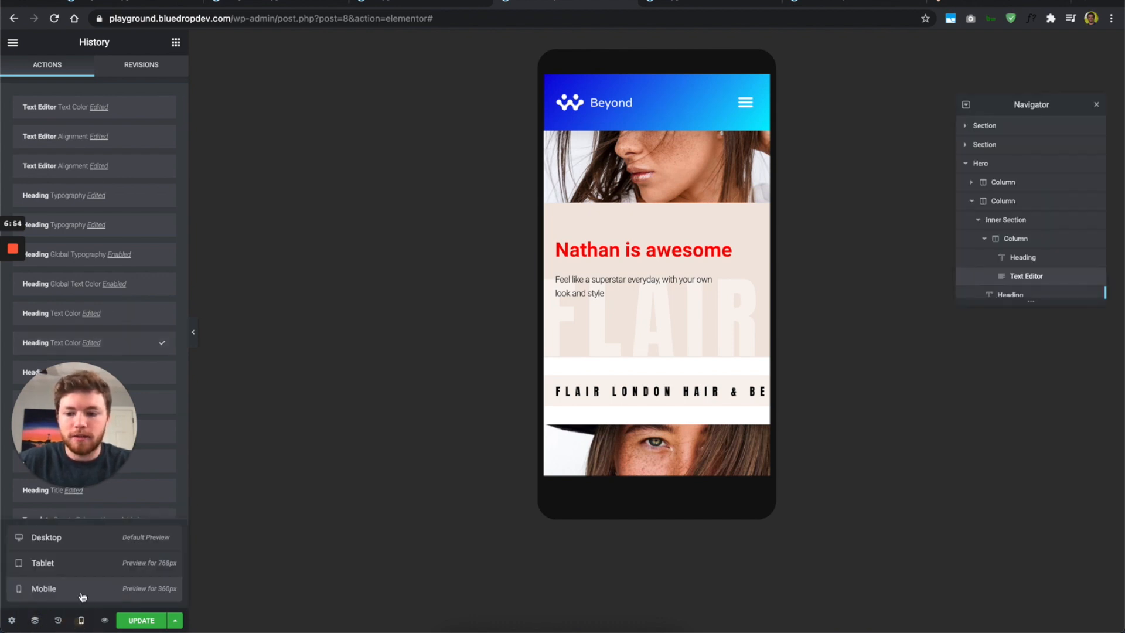
left_click(92, 549)
left_click_drag(1020, 100, 1116, 105)
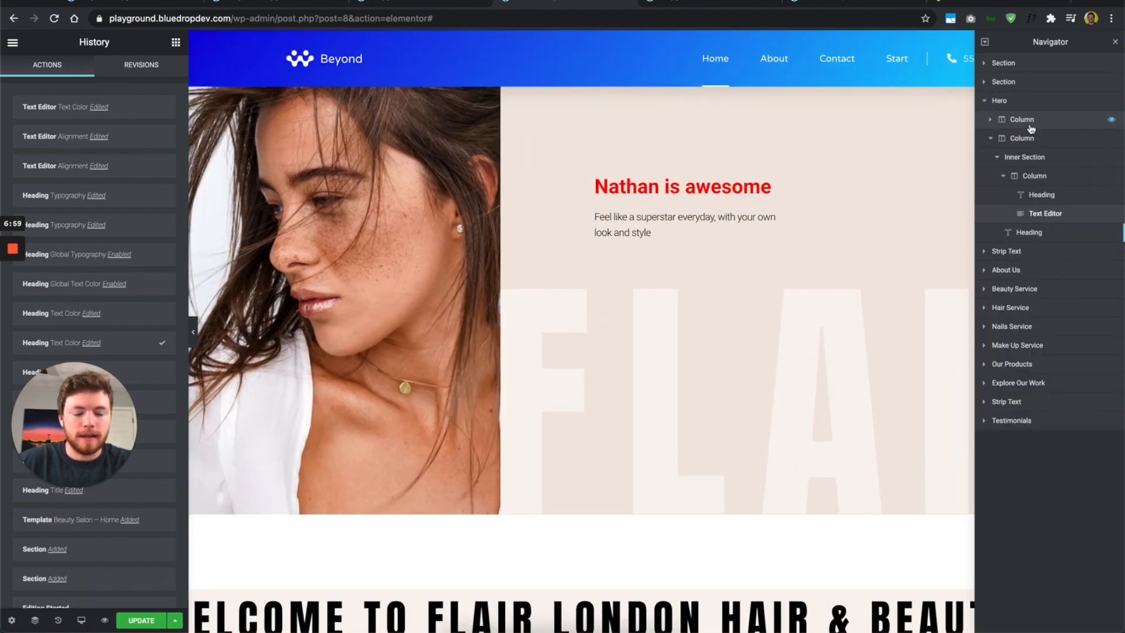
scroll(652, 268, "up", 4)
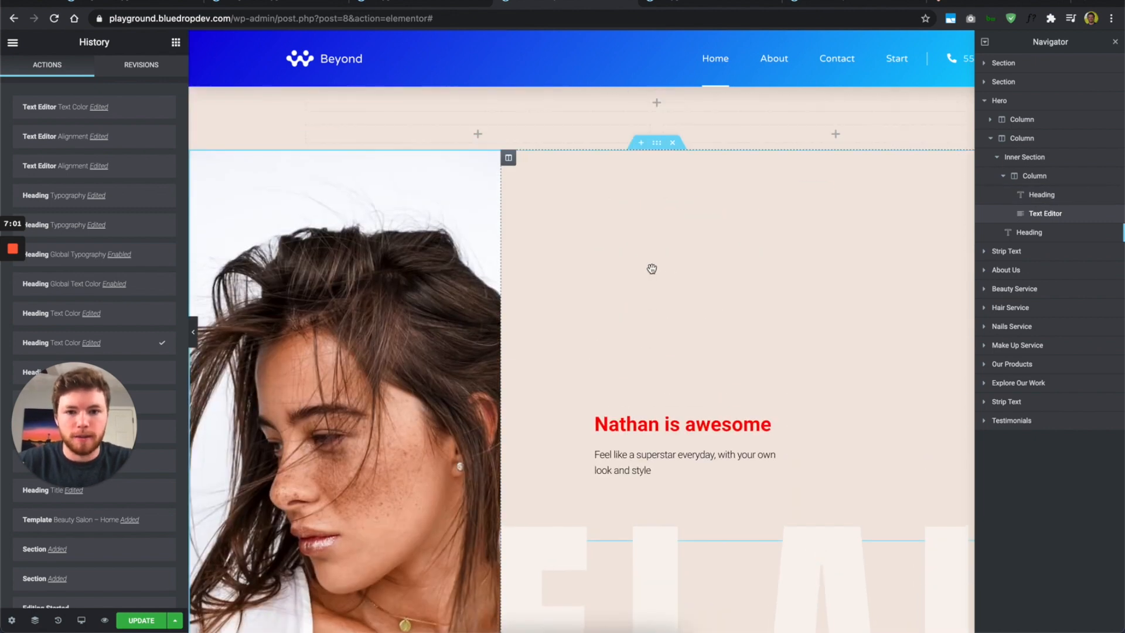
Step: Expand the two empty top sections and their columns in the Navigator, then show the widget list
left_click(1018, 62)
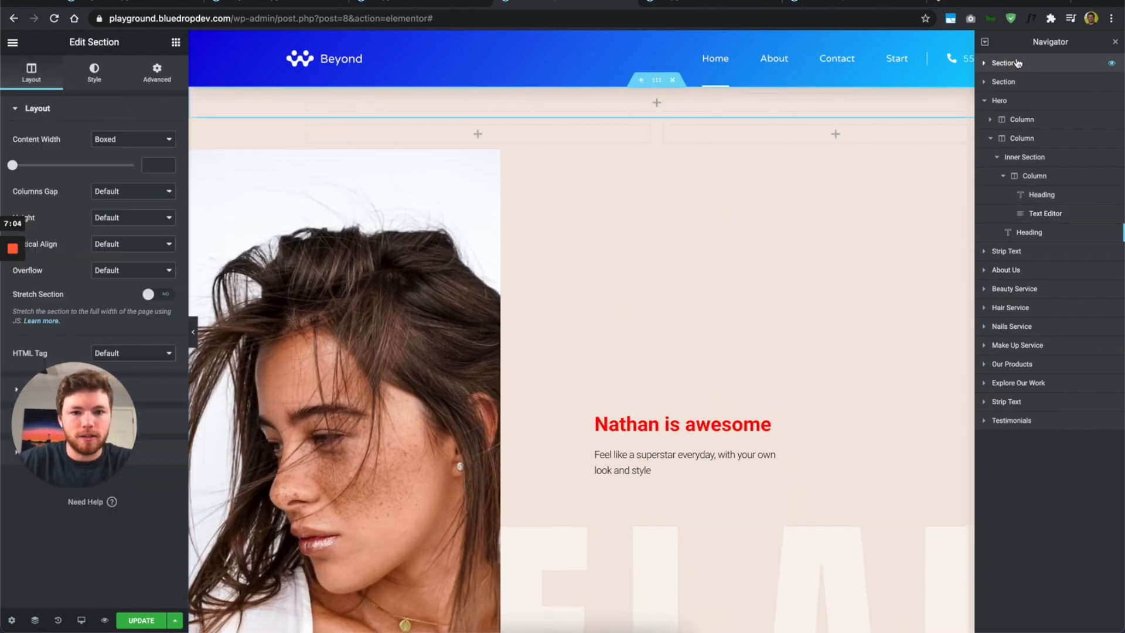
left_click(979, 61)
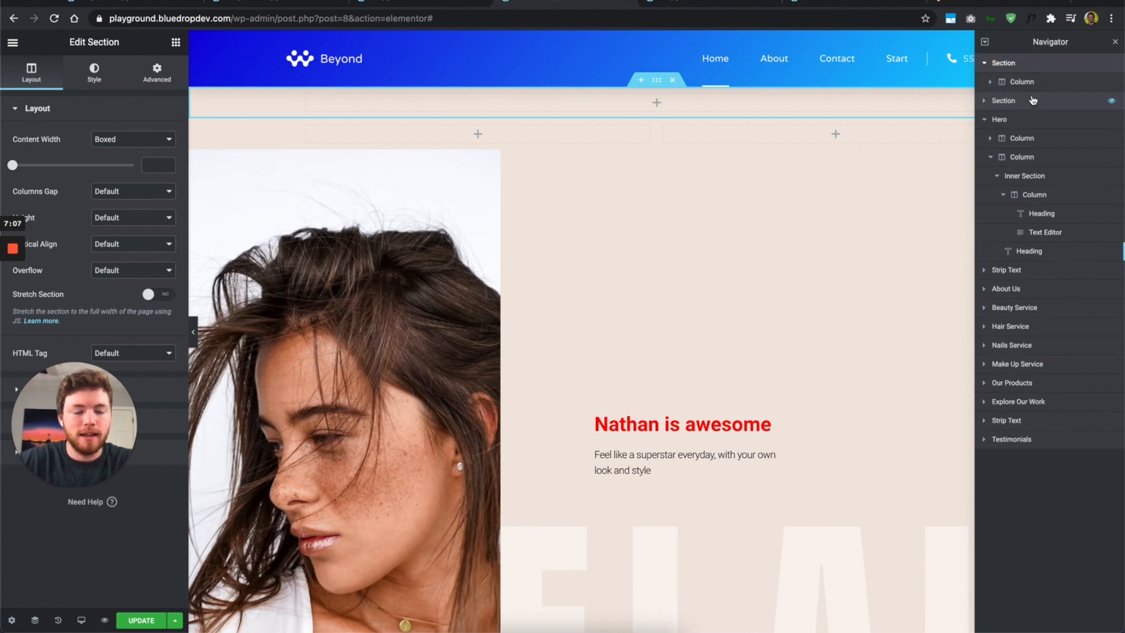
left_click(1042, 89)
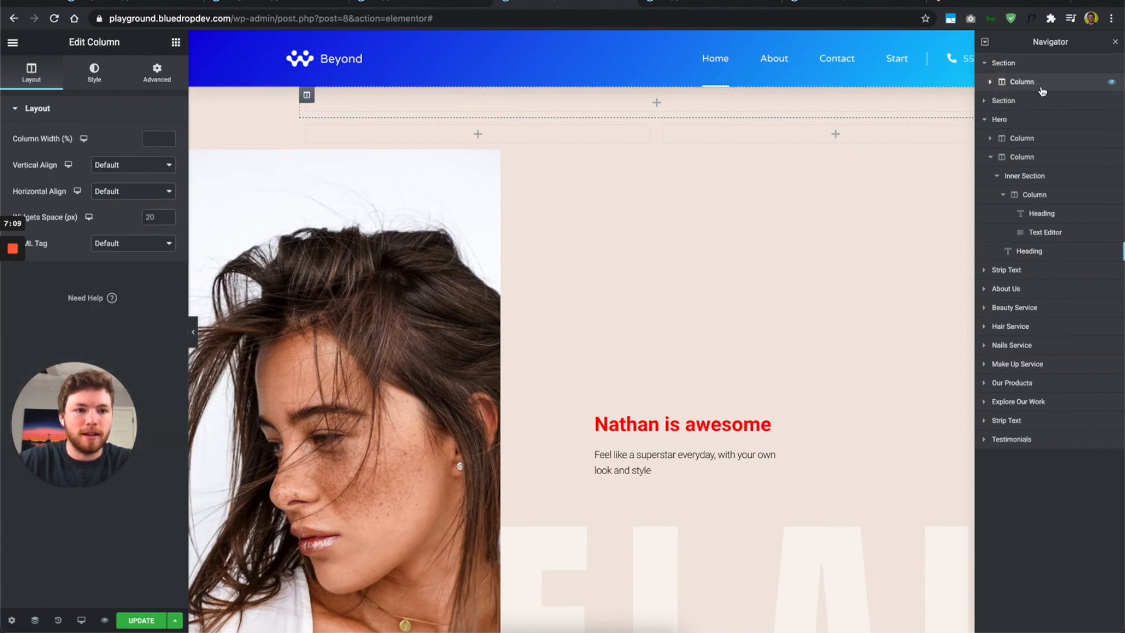
left_click(991, 82)
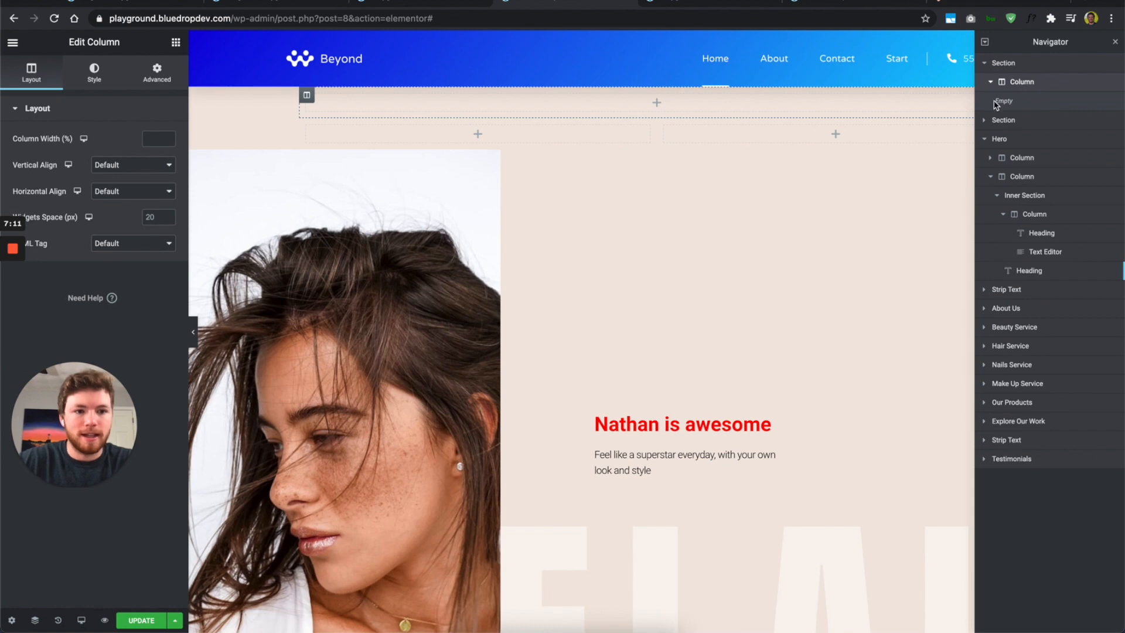
left_click(985, 121)
left_click(990, 141)
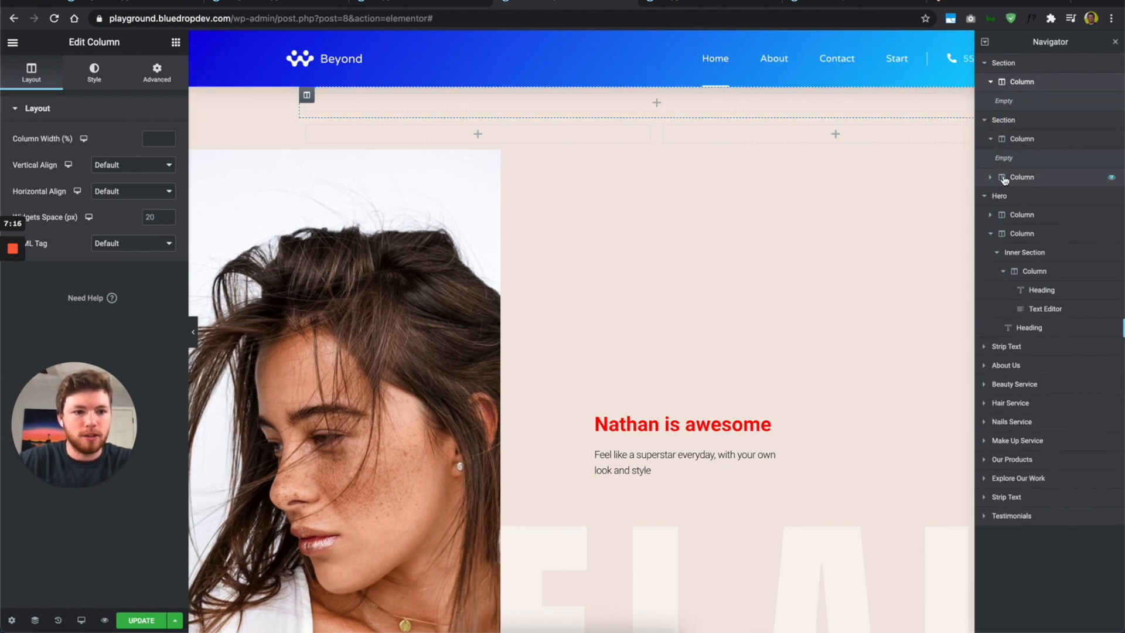
left_click(990, 177)
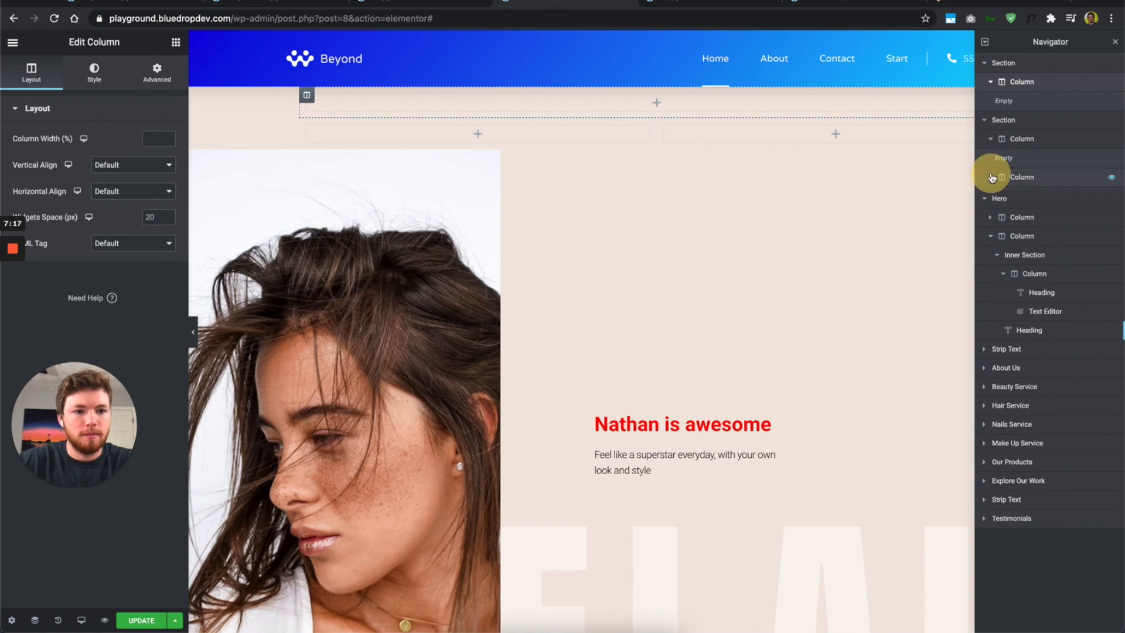
left_click(176, 42)
Step: Add a Heading to the empty top section, then inspect the Hero's spacer, column, heading, text and FLAIR heading
left_click_drag(139, 169, 646, 102)
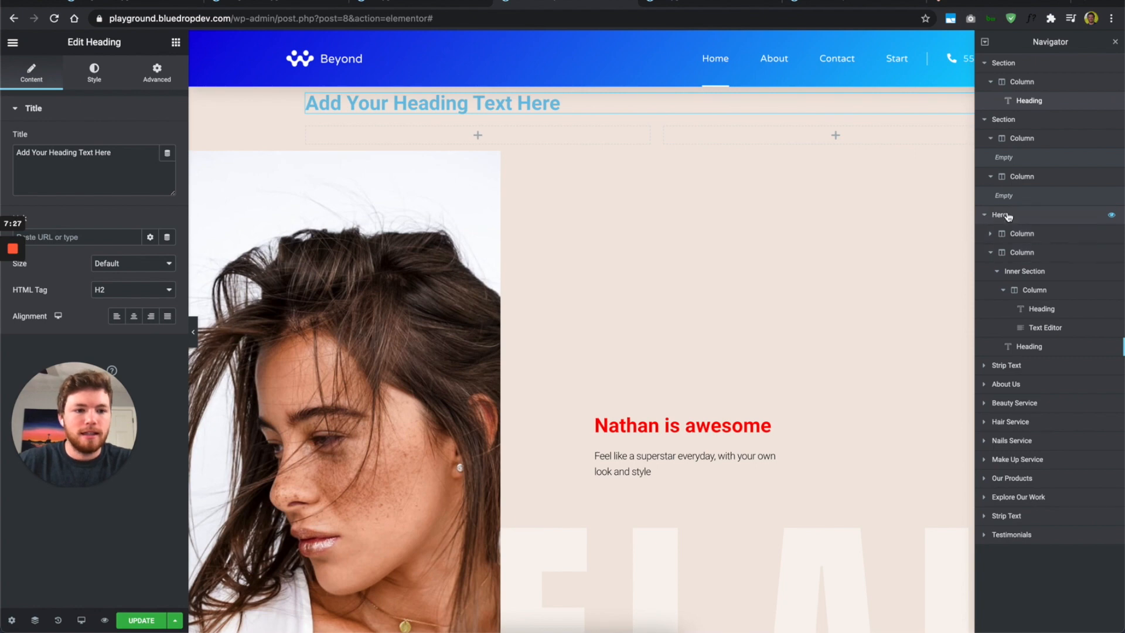
left_click(990, 233)
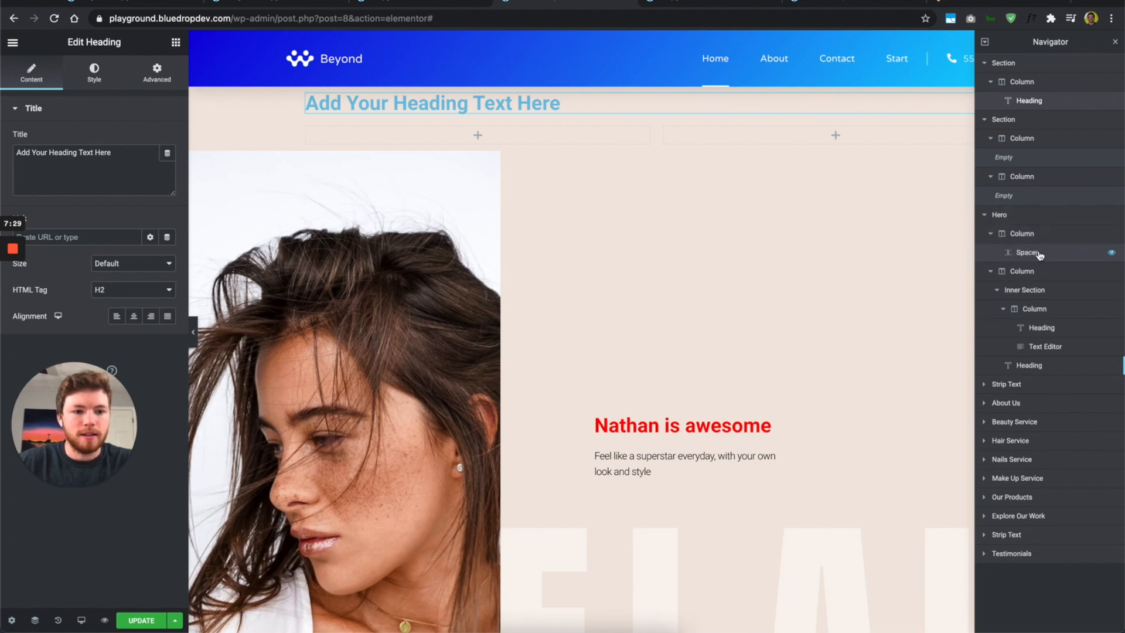
left_click(1040, 255)
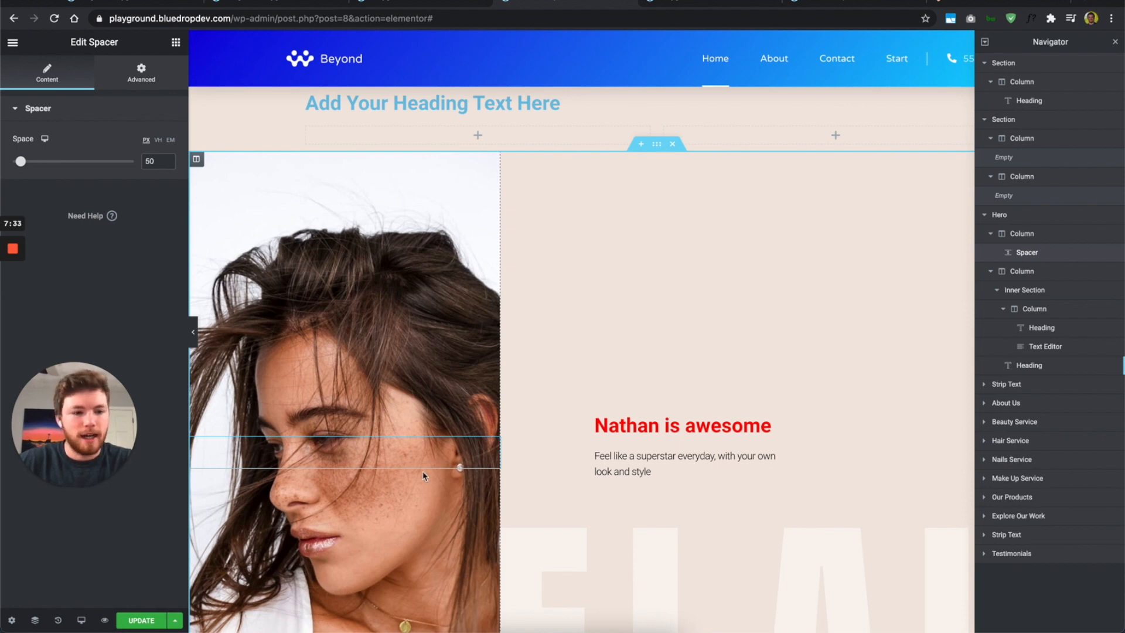
left_click(1046, 275)
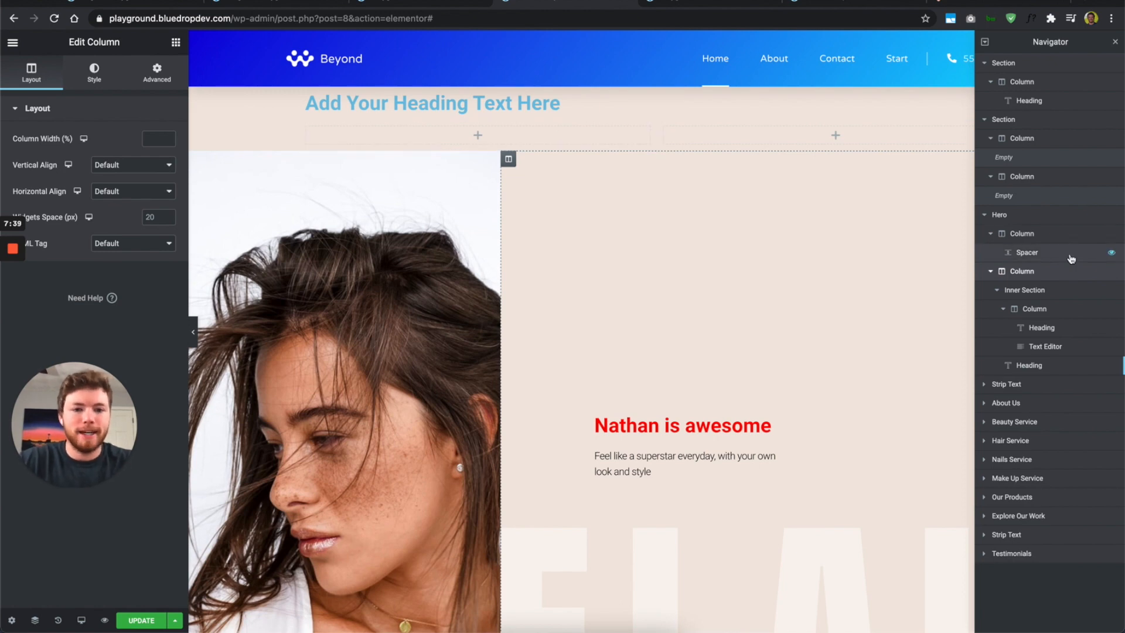
left_click(1070, 324)
left_click(1067, 346)
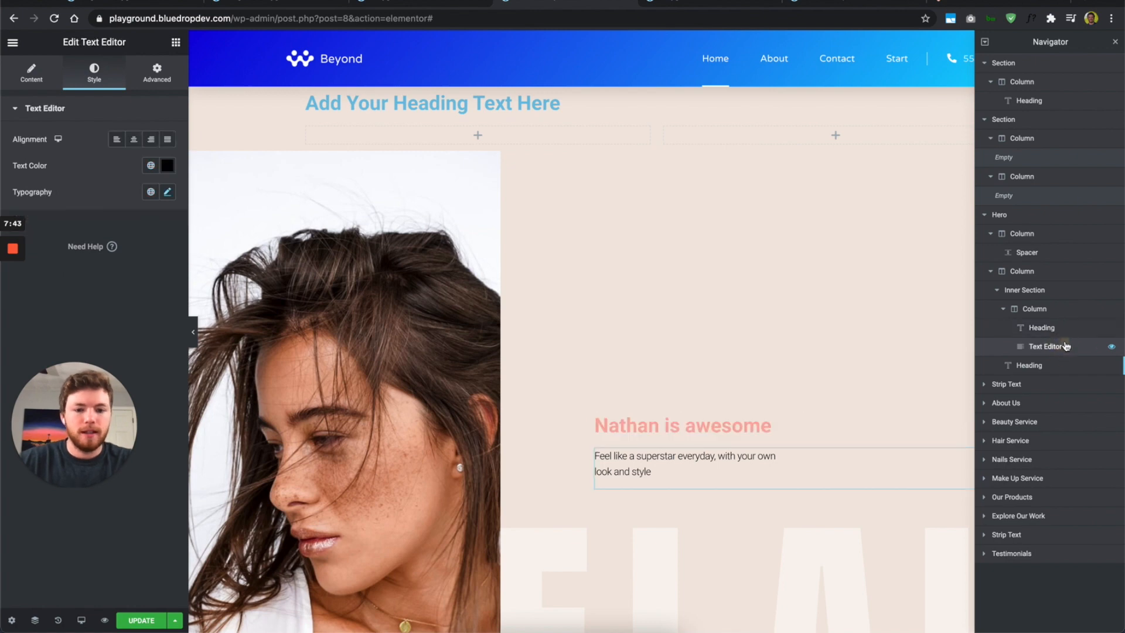
scroll(680, 357, "down", 3)
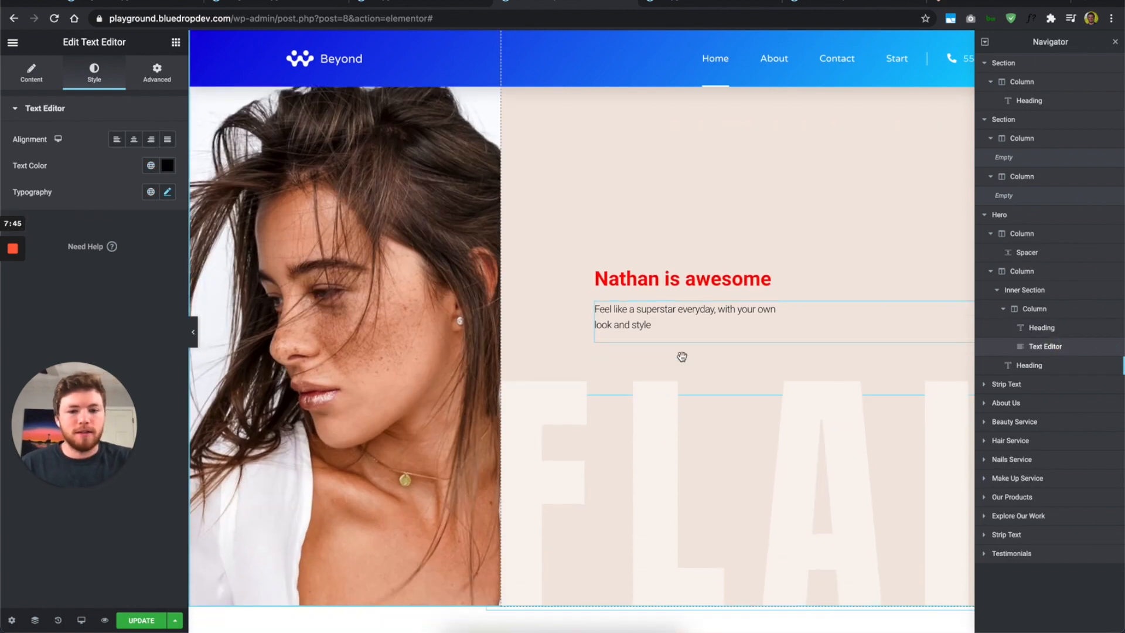
left_click(1059, 366)
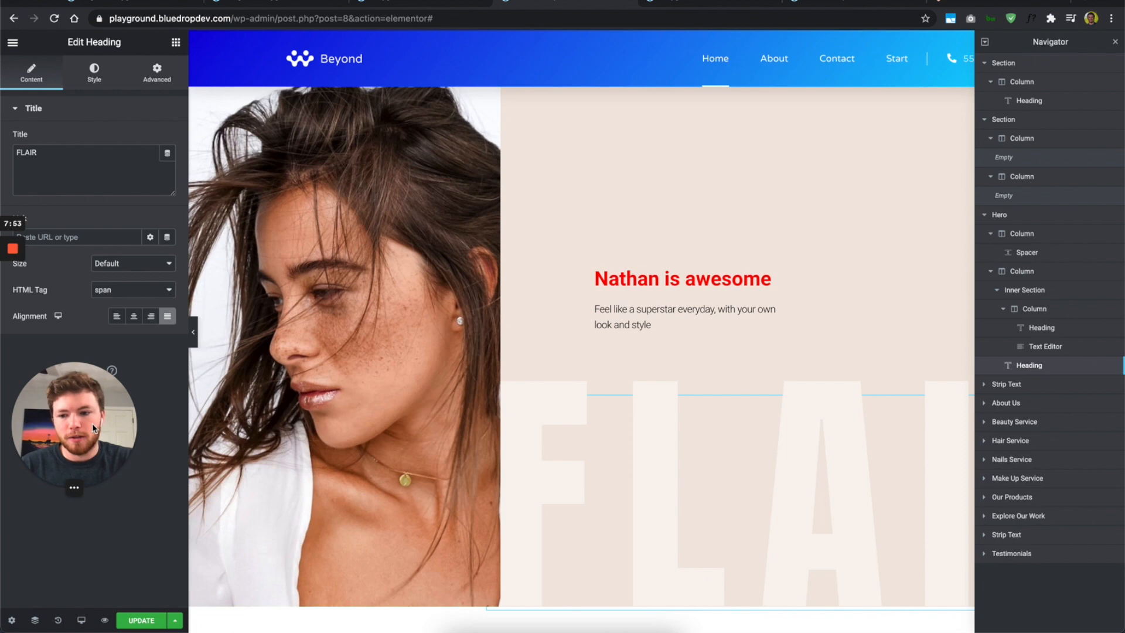
mouse_move(82, 484)
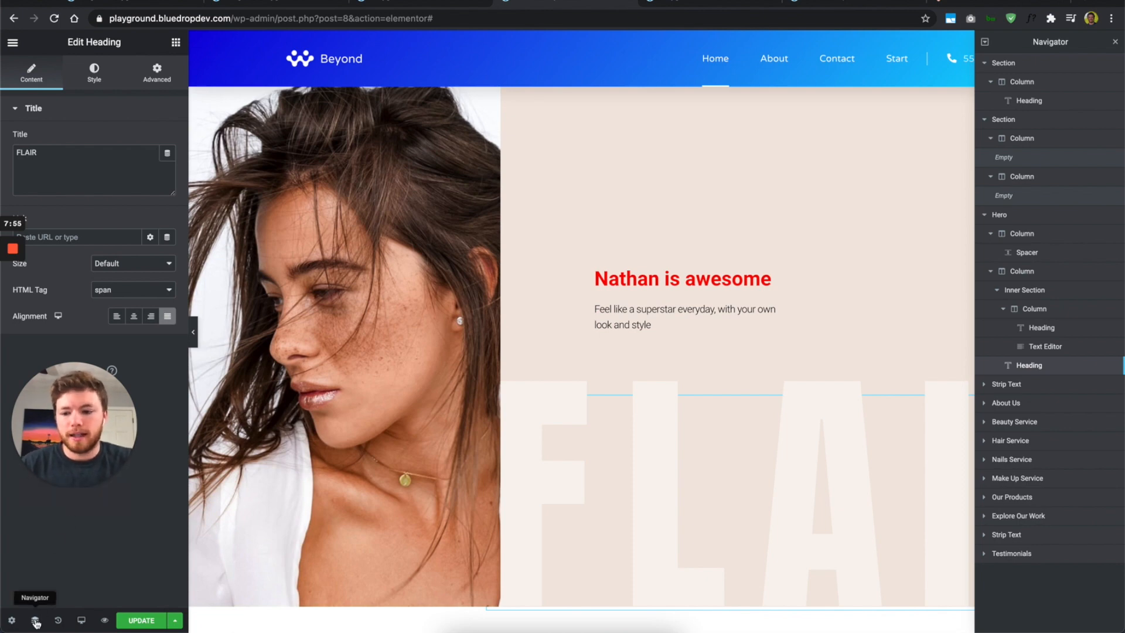
Step: Open Page Settings, keep the status Published, and expand Body Style on the Style tab
left_click(12, 621)
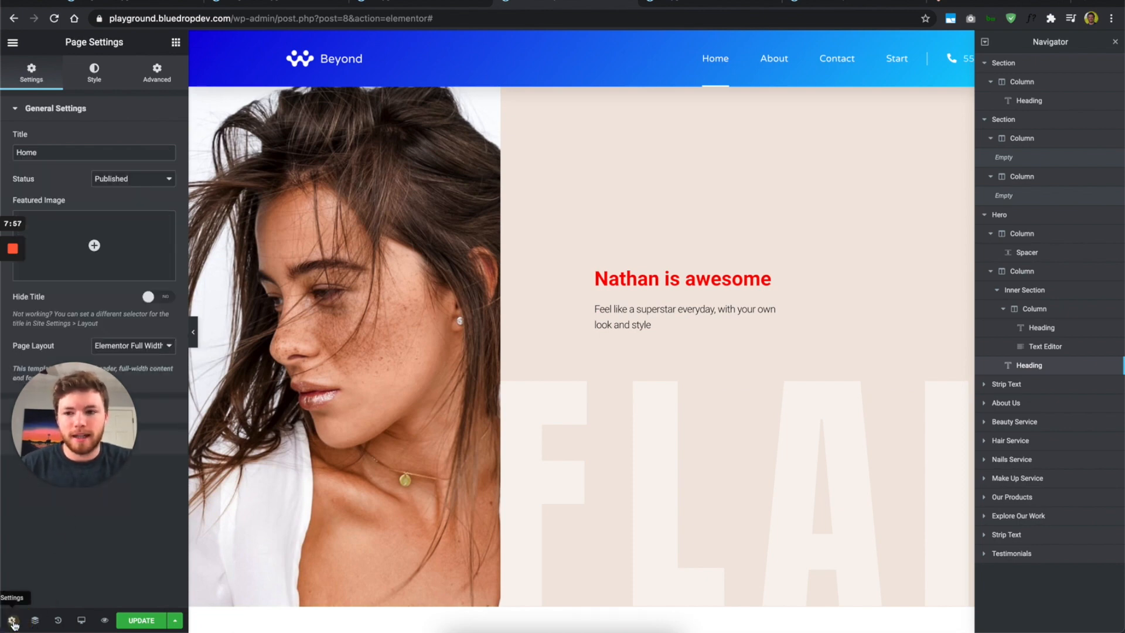
left_click_drag(93, 406, 93, 511)
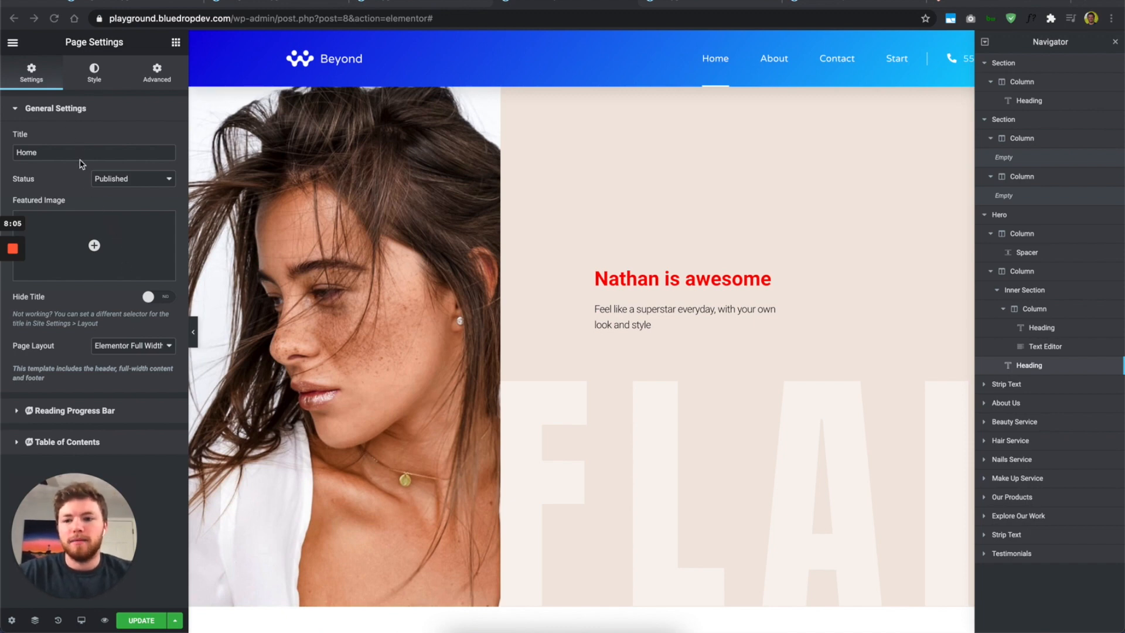
left_click(87, 195)
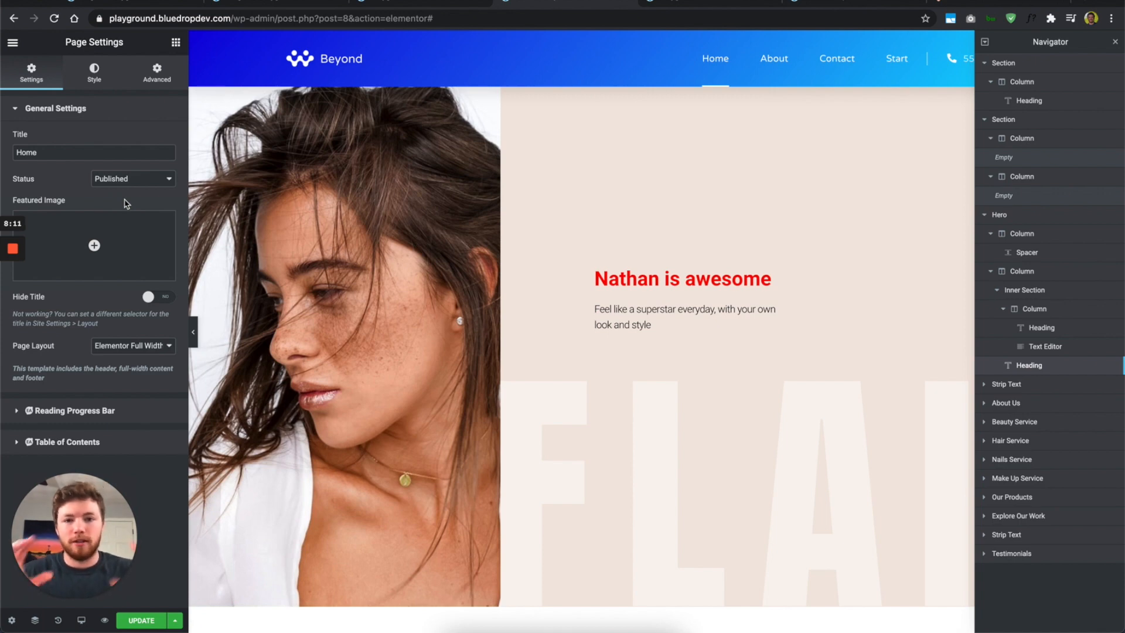
mouse_move(96, 235)
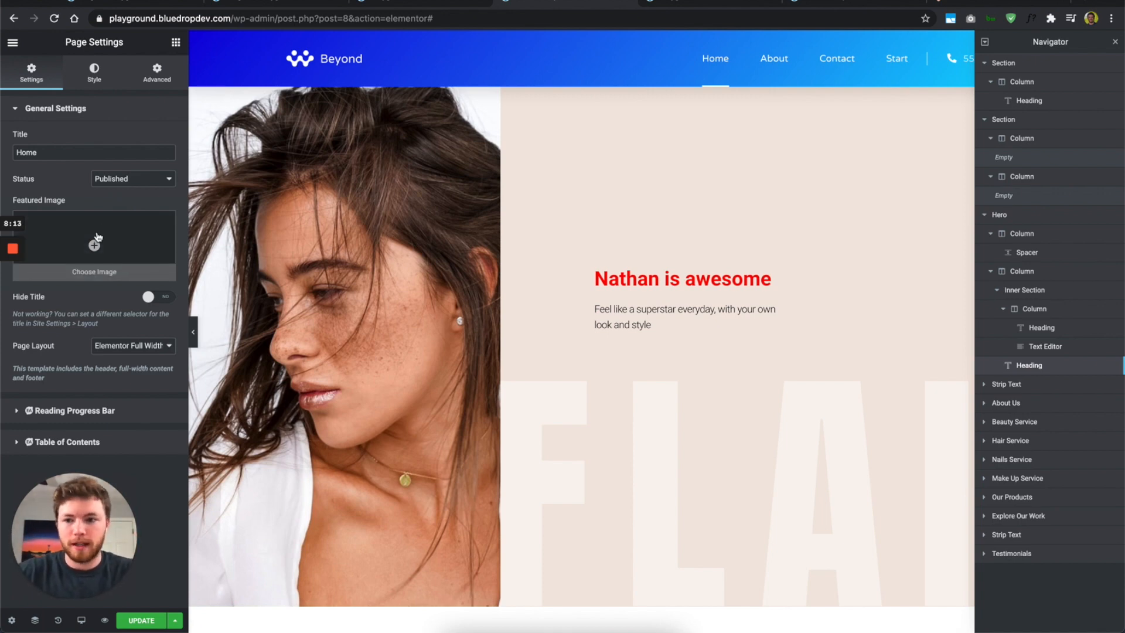
left_click(131, 178)
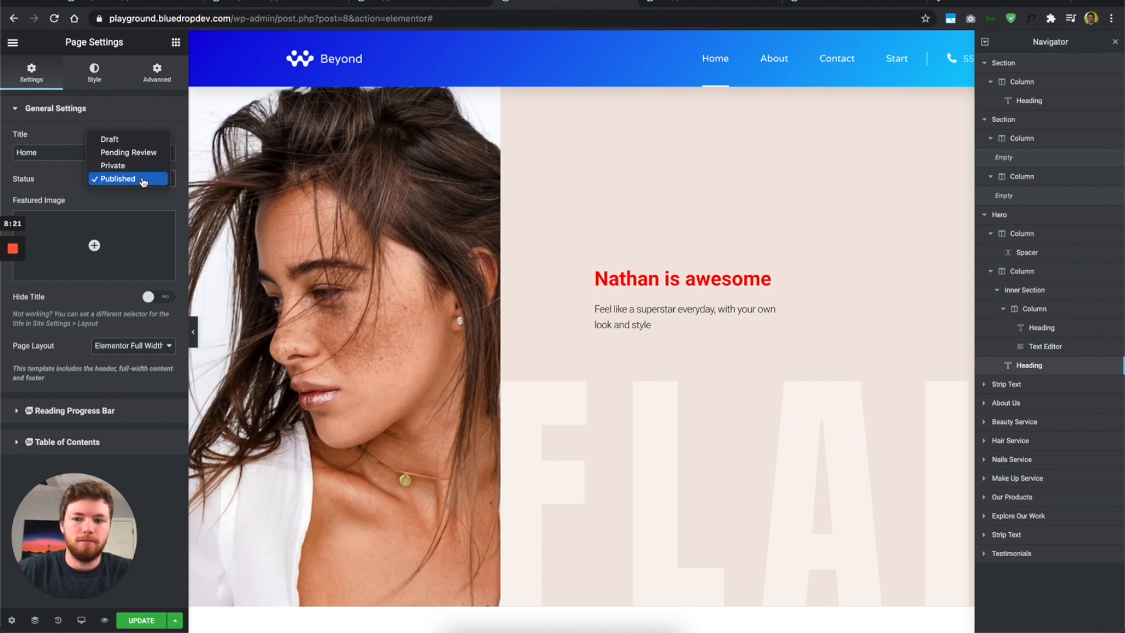
left_click(63, 155)
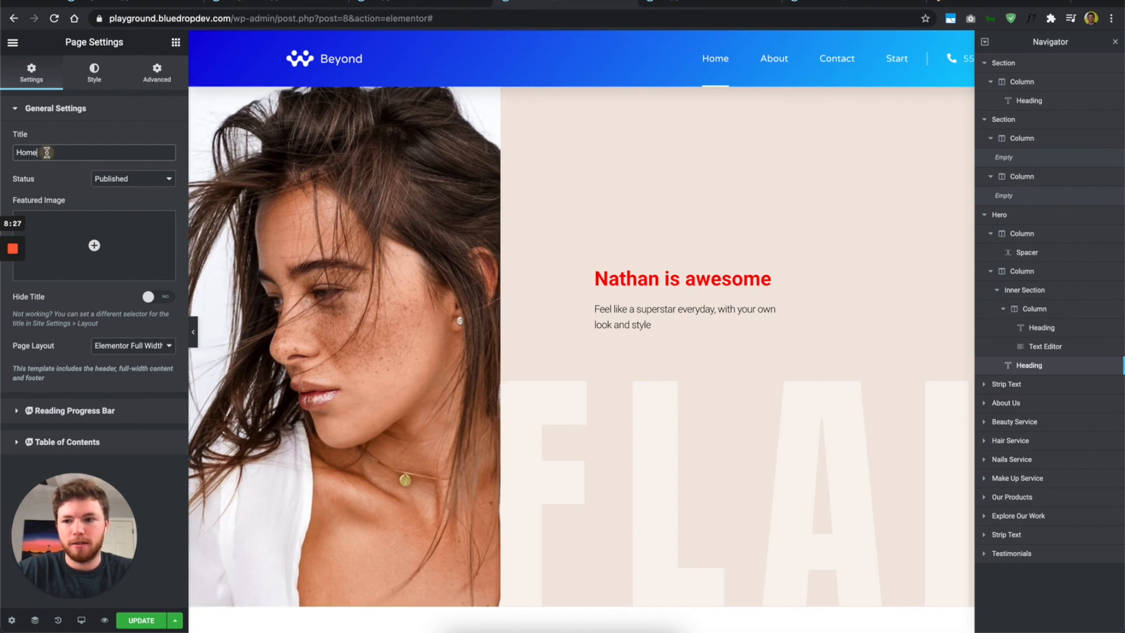
left_click(102, 72)
left_click(78, 110)
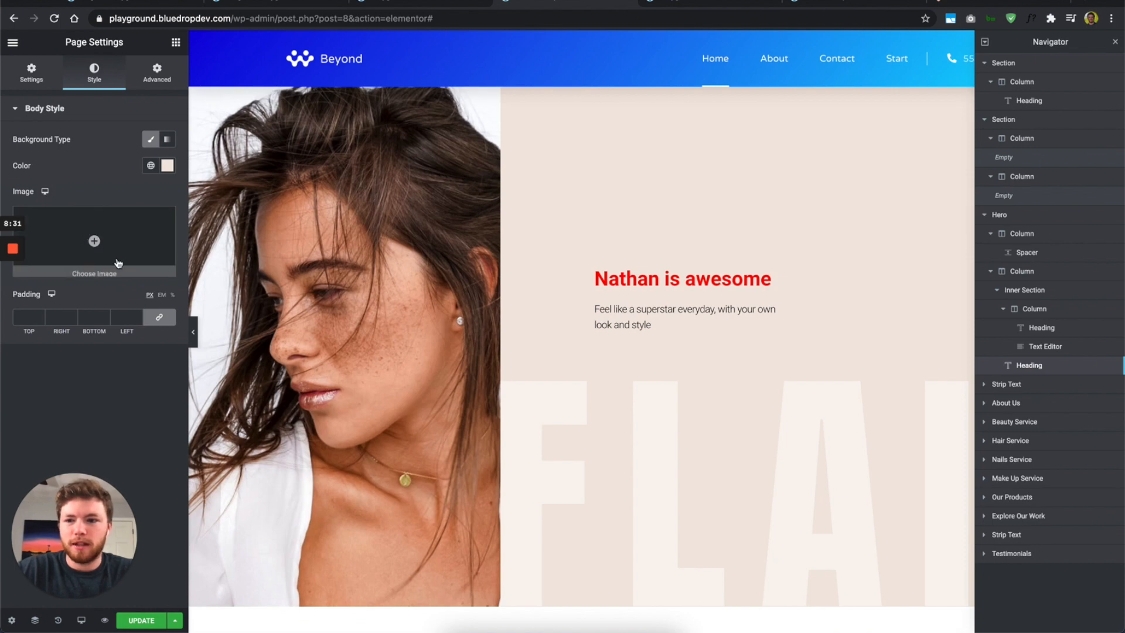
Step: Give the page body an orange-to-red linear gradient background at 180°
scroll(314, 210, "up", 1)
scroll(314, 211, "up", 3)
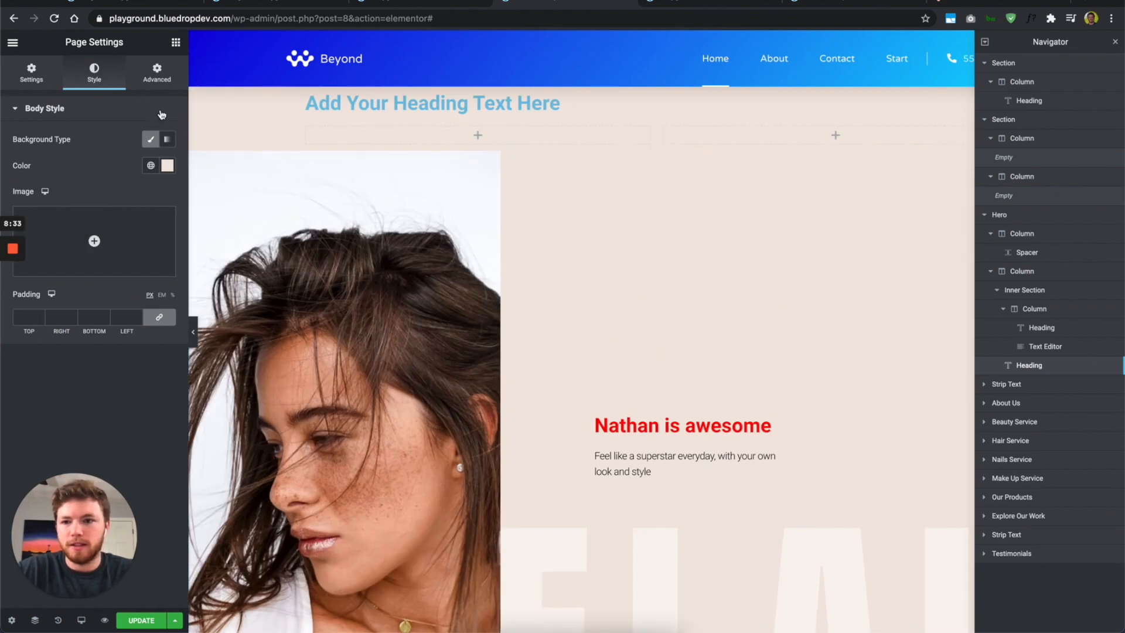
left_click(168, 166)
left_click_drag(155, 232, 171, 141)
left_click(170, 141)
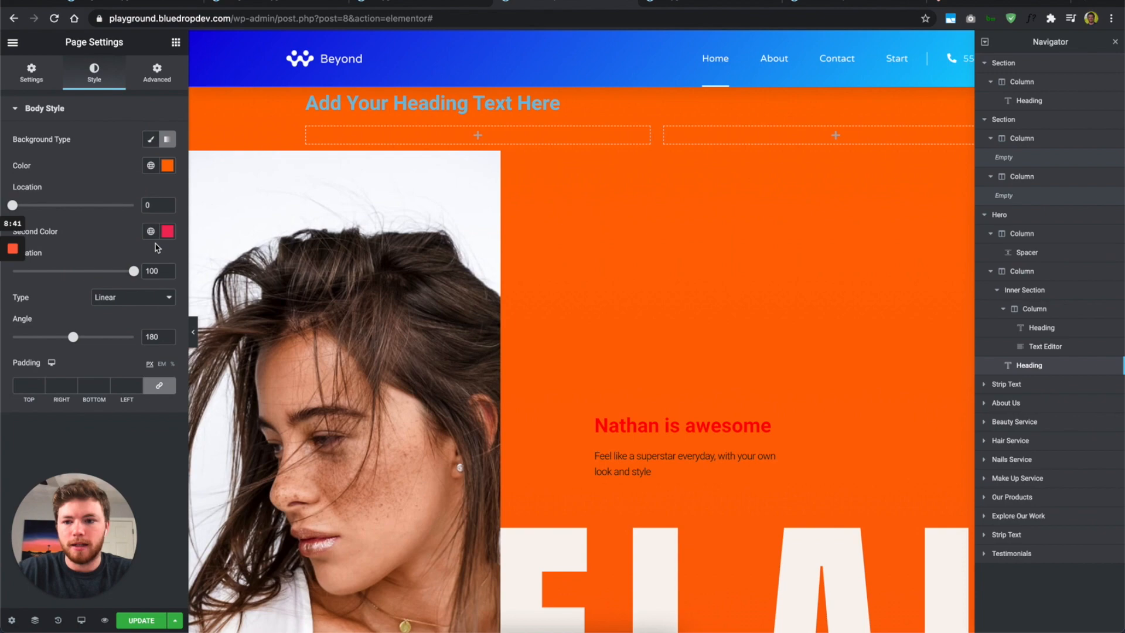
scroll(515, 396, "down", 5)
scroll(515, 396, "up", 5)
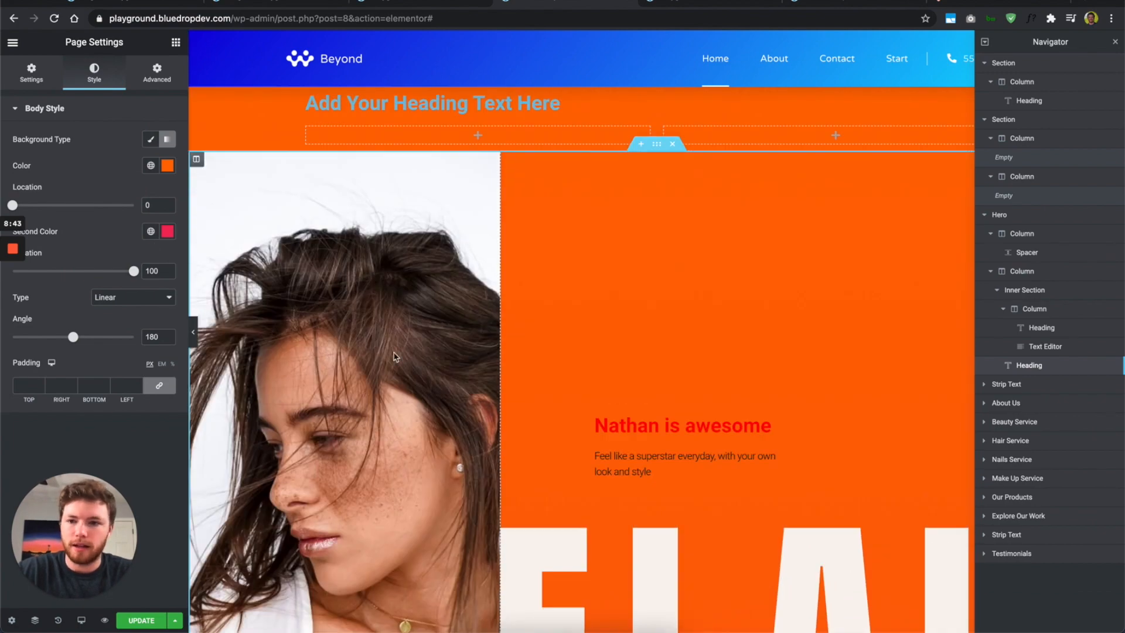
Step: Reveal the page's Custom CSS under Advanced, then select the Nathan is awesome heading
left_click(157, 79)
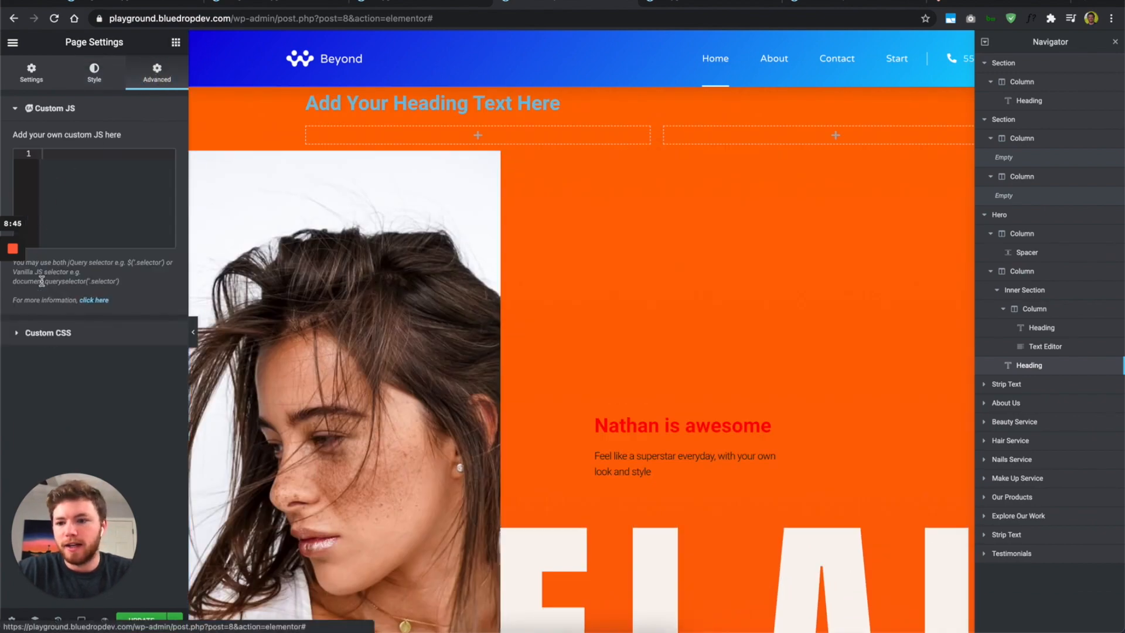
left_click(60, 334)
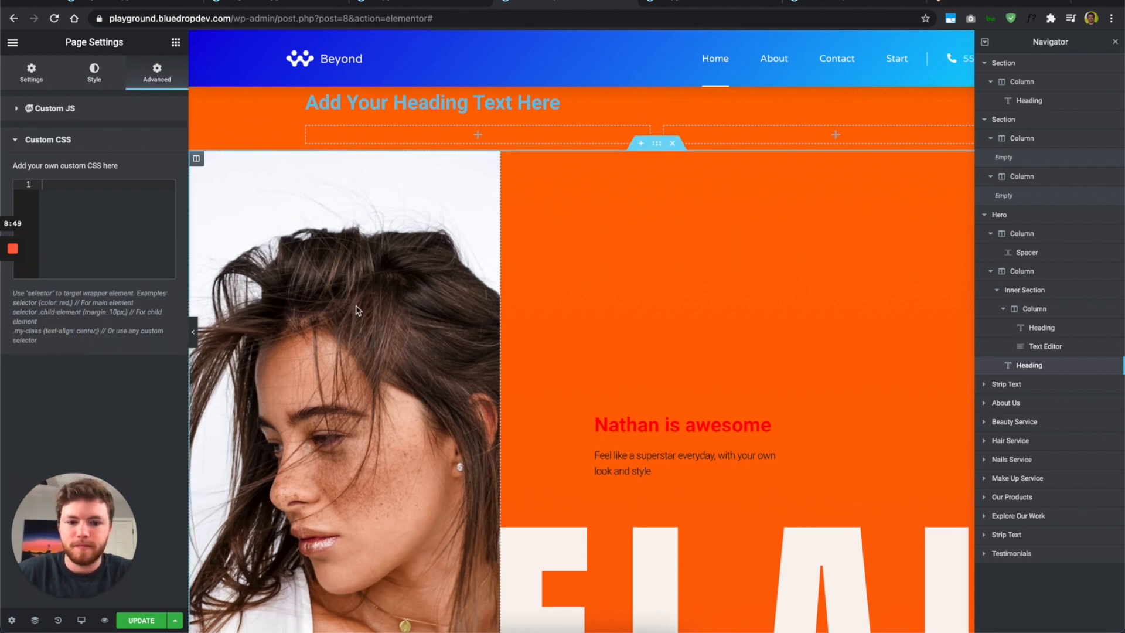
scroll(432, 290, "down", 3)
left_click(738, 240)
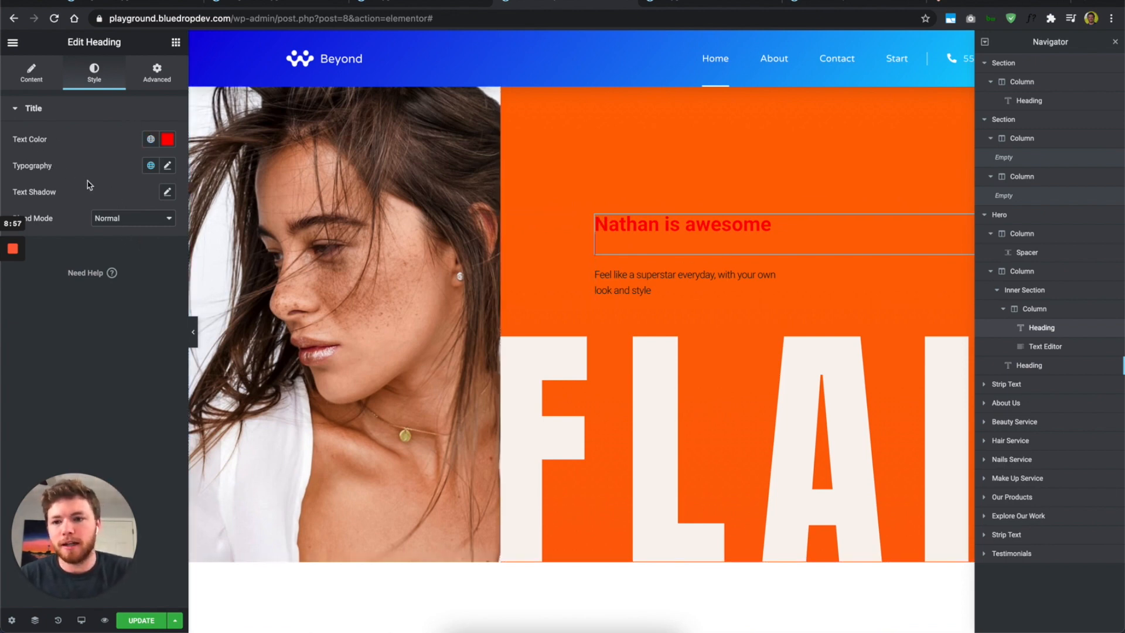
left_click(167, 192)
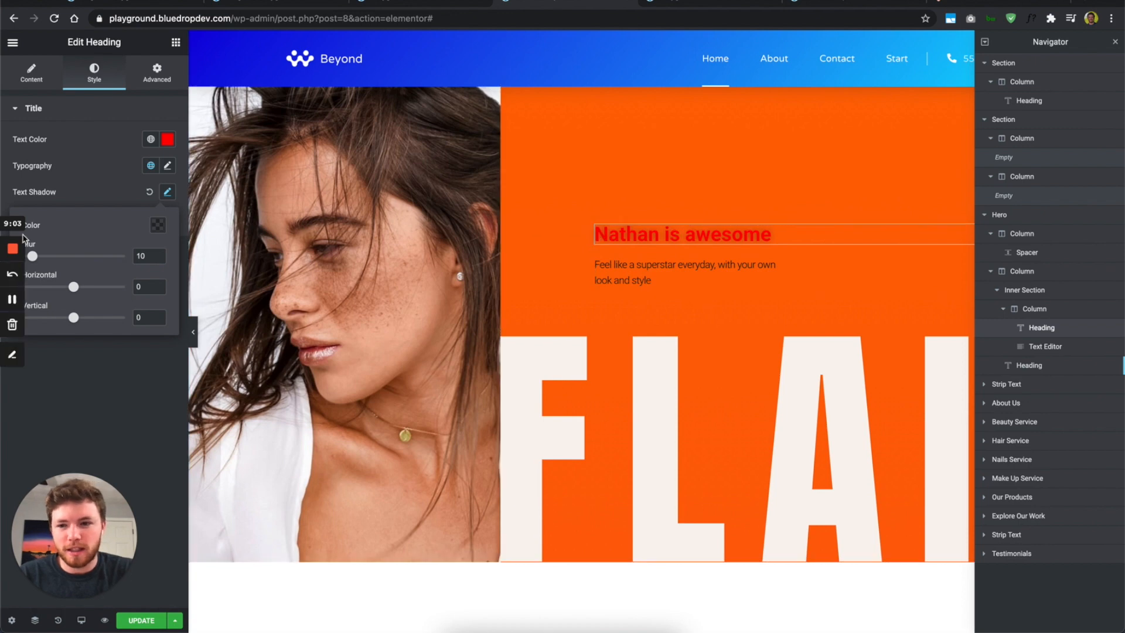
mouse_move(32, 255)
left_mouse_down()
mouse_move(89, 258)
mouse_move(24, 258)
left_mouse_up()
left_click(73, 203)
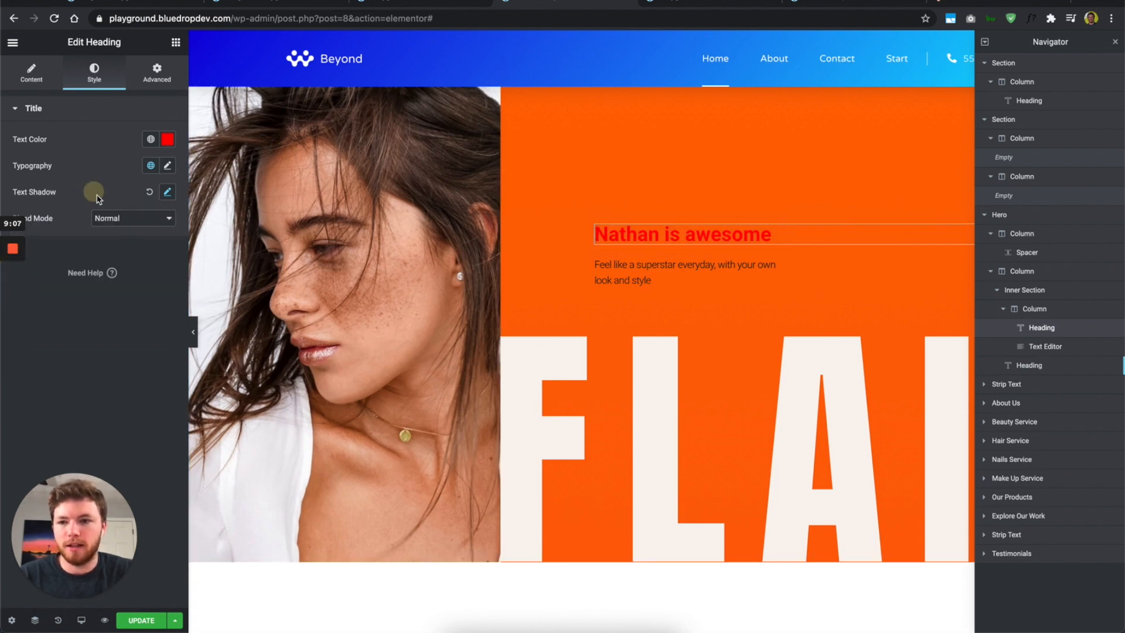
left_click(117, 218)
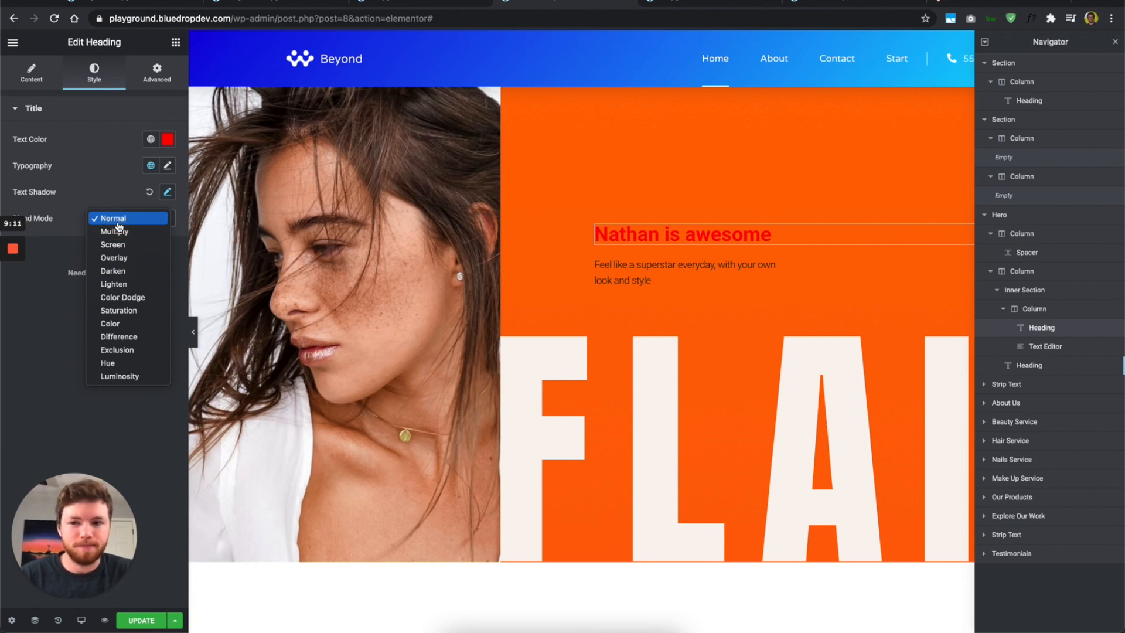
left_click(118, 218)
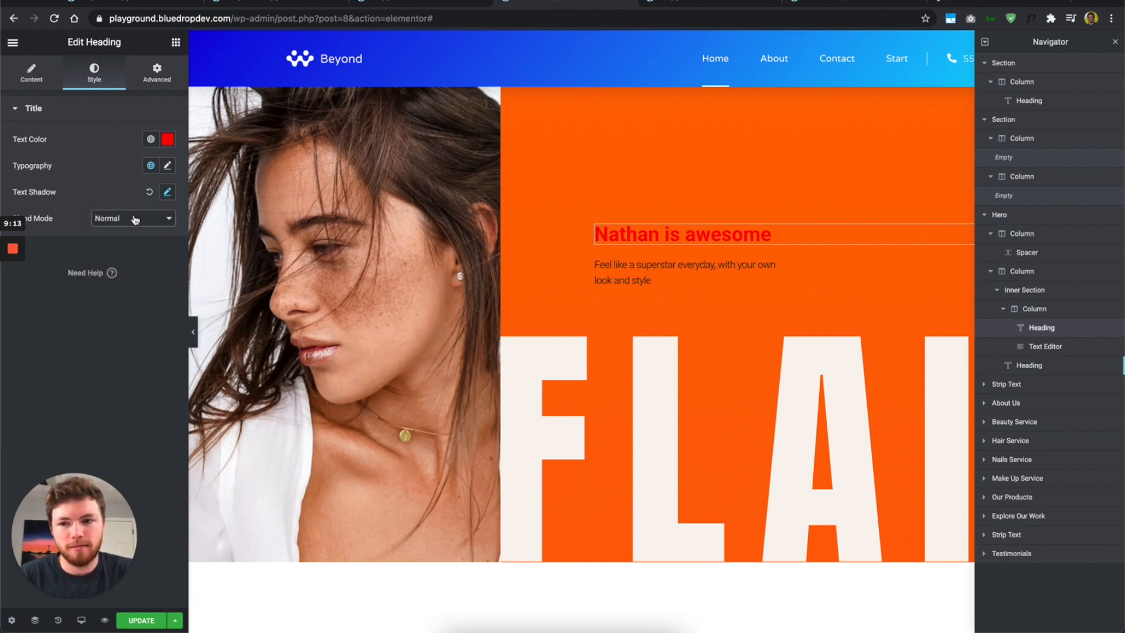
left_click(135, 219)
left_click(89, 199)
left_click(113, 217)
left_click(100, 181)
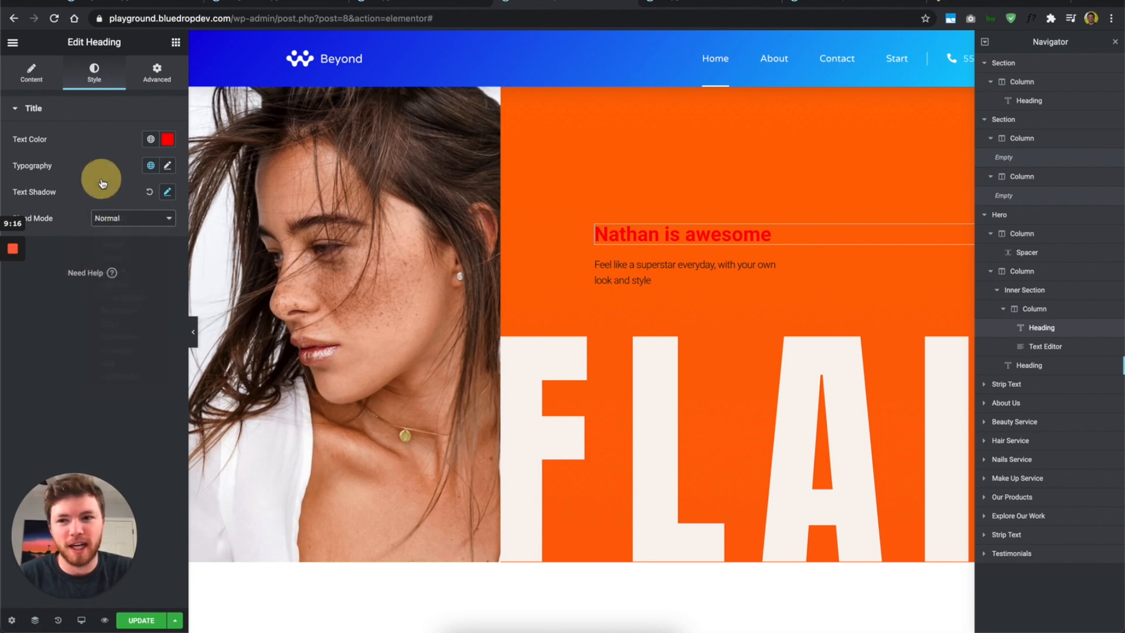
Step: Set the heading's margins to 0 with 50 px right and bottom padding
left_click(156, 75)
left_click(34, 160)
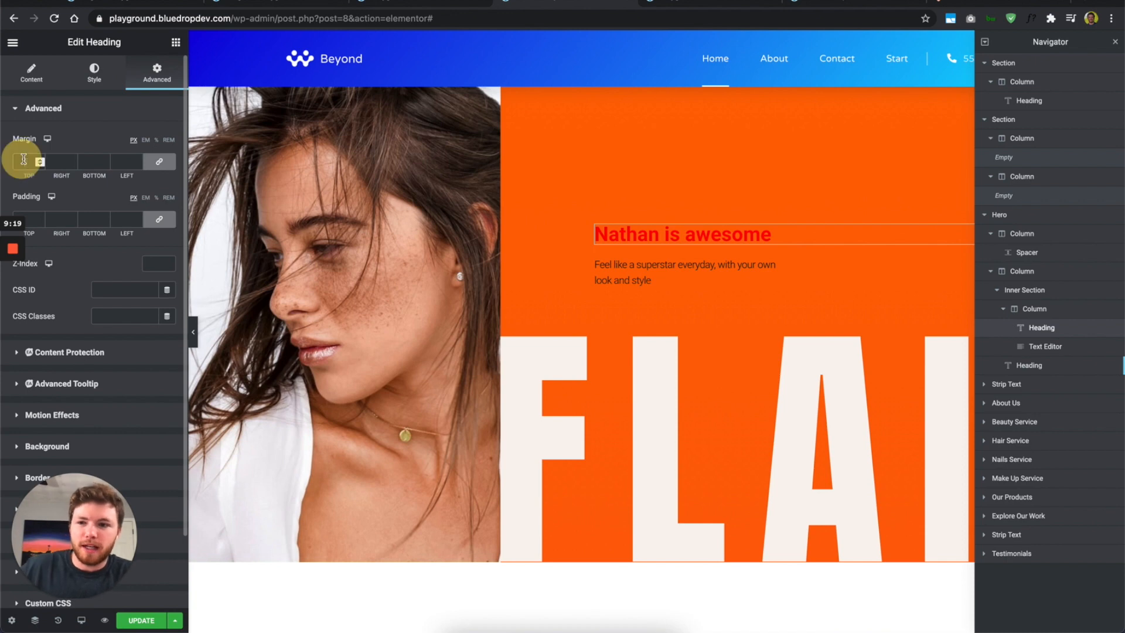
left_click(153, 168)
left_click(24, 162)
type("50")
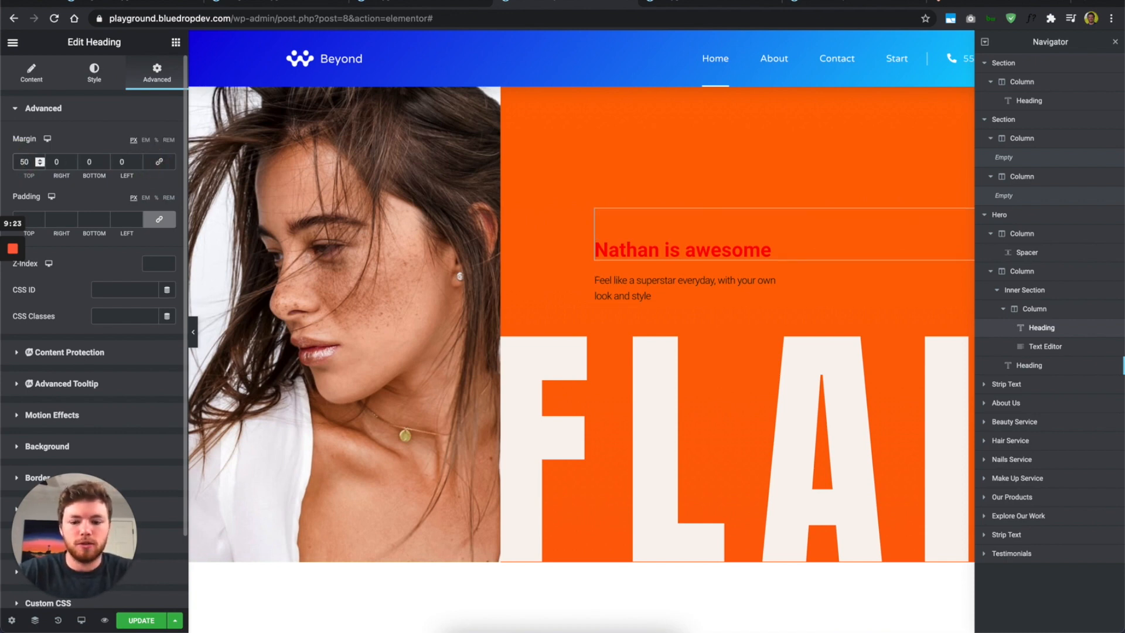
type("0")
key("BackSpace")
key("BackSpace")
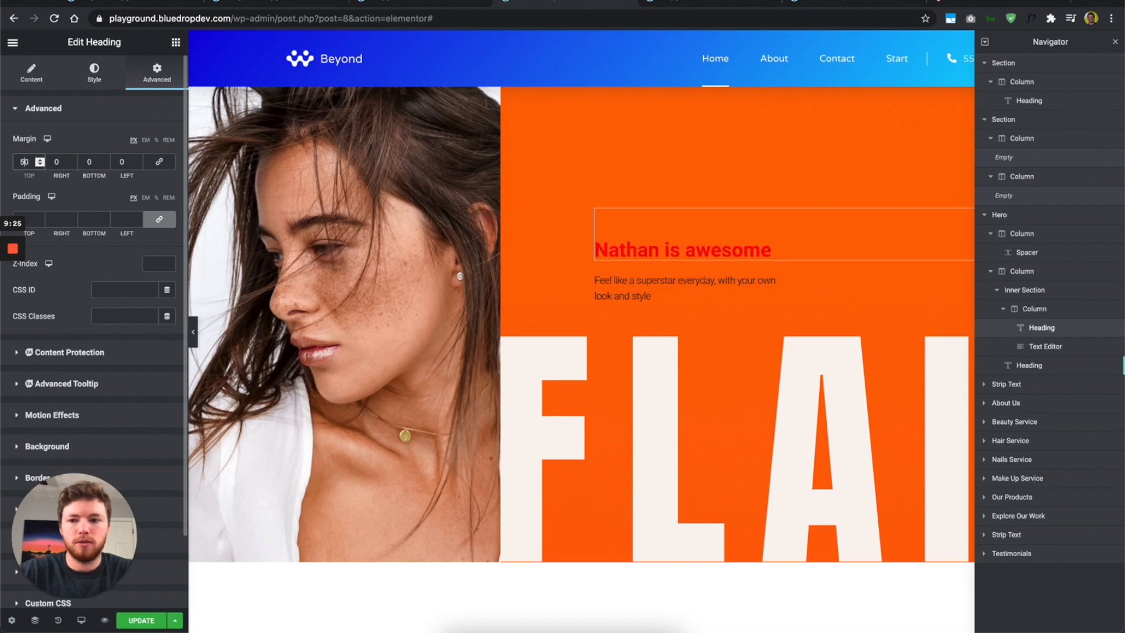
left_click(160, 221)
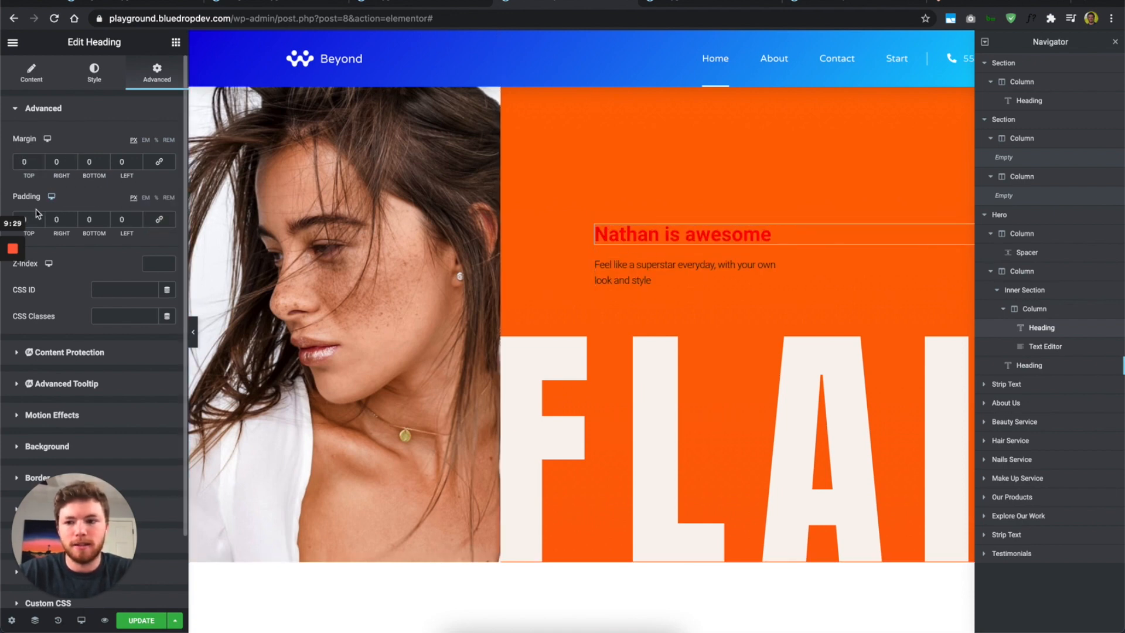
left_click(54, 219)
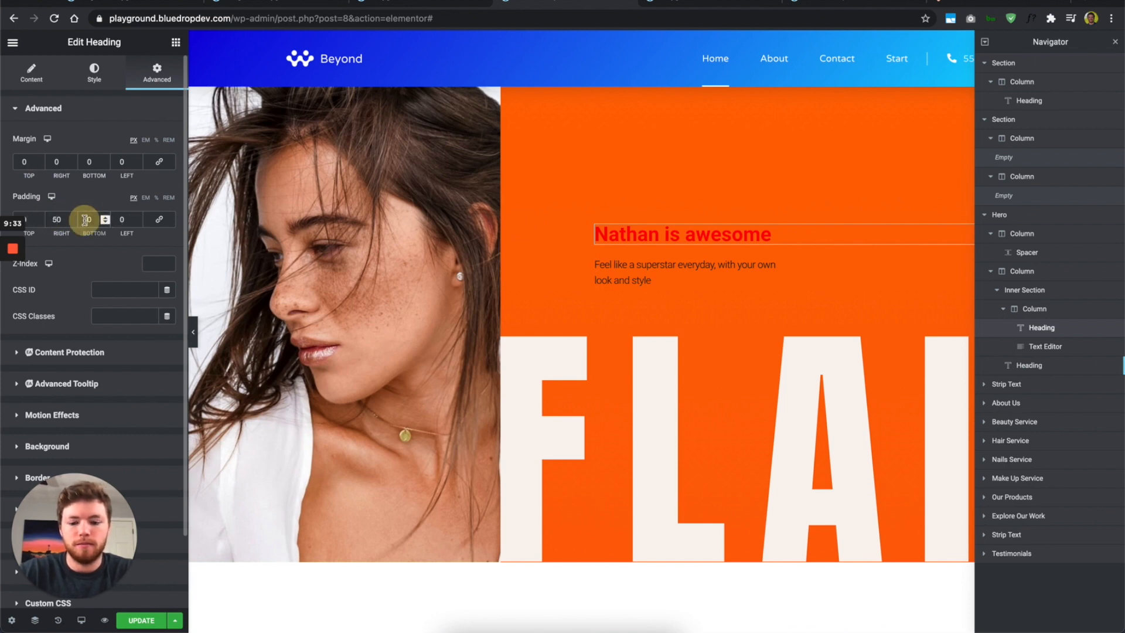
type("5")
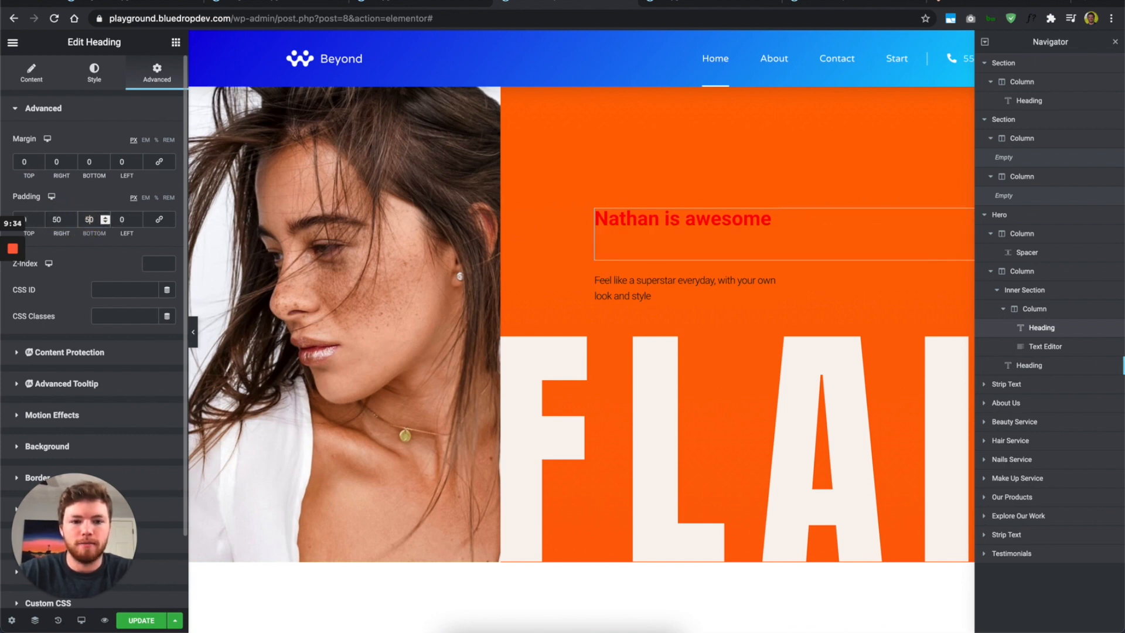
left_click(22, 161)
type("5")
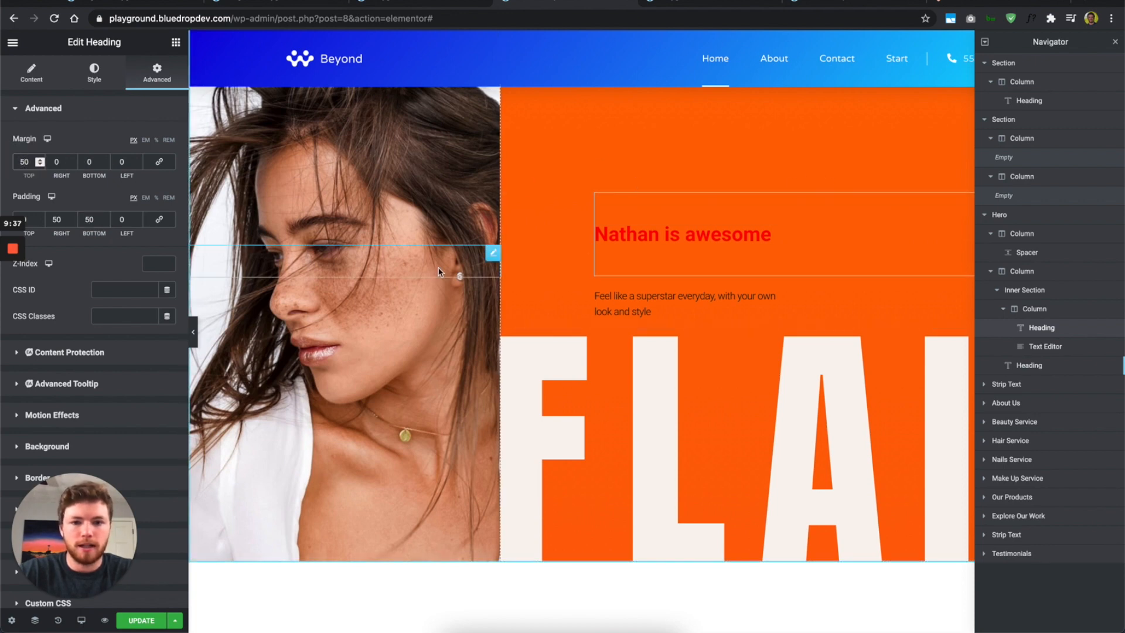
key("BackSpace")
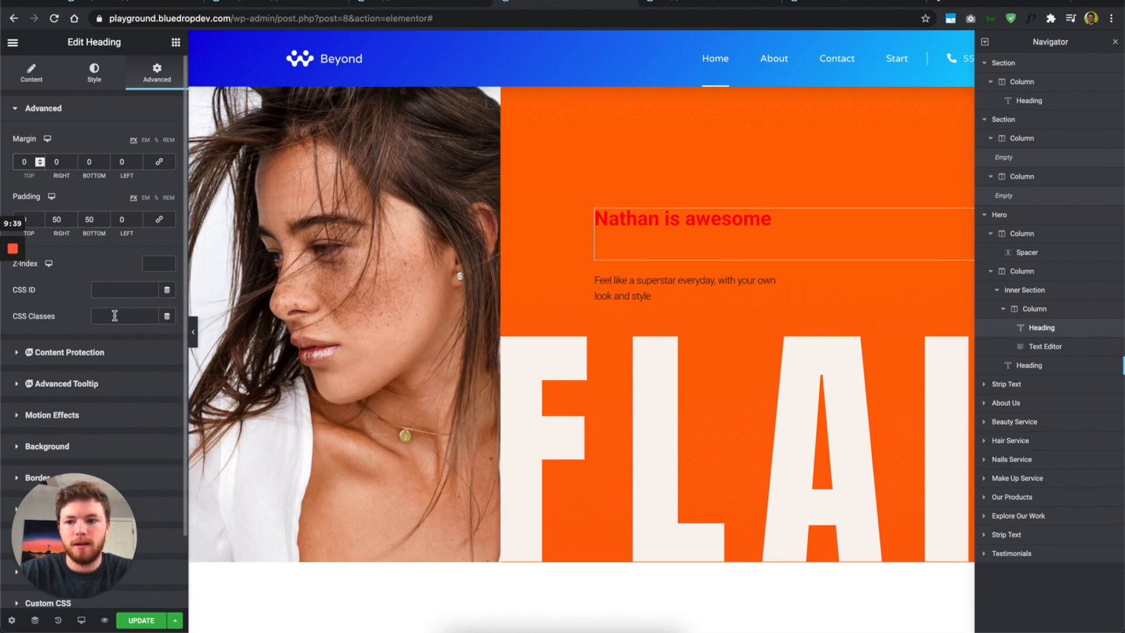
Step: Expand the heading's Responsive section to show the Hide On Desktop, Tablet and Mobile toggles
scroll(86, 231, "down", 2)
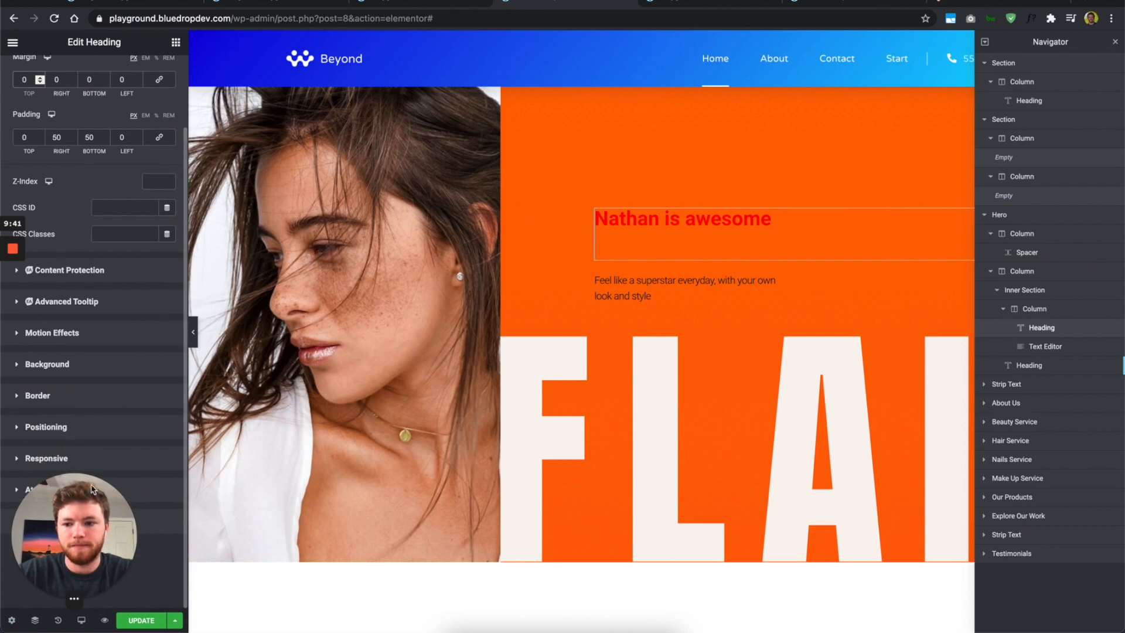
left_click_drag(91, 478, 276, 514)
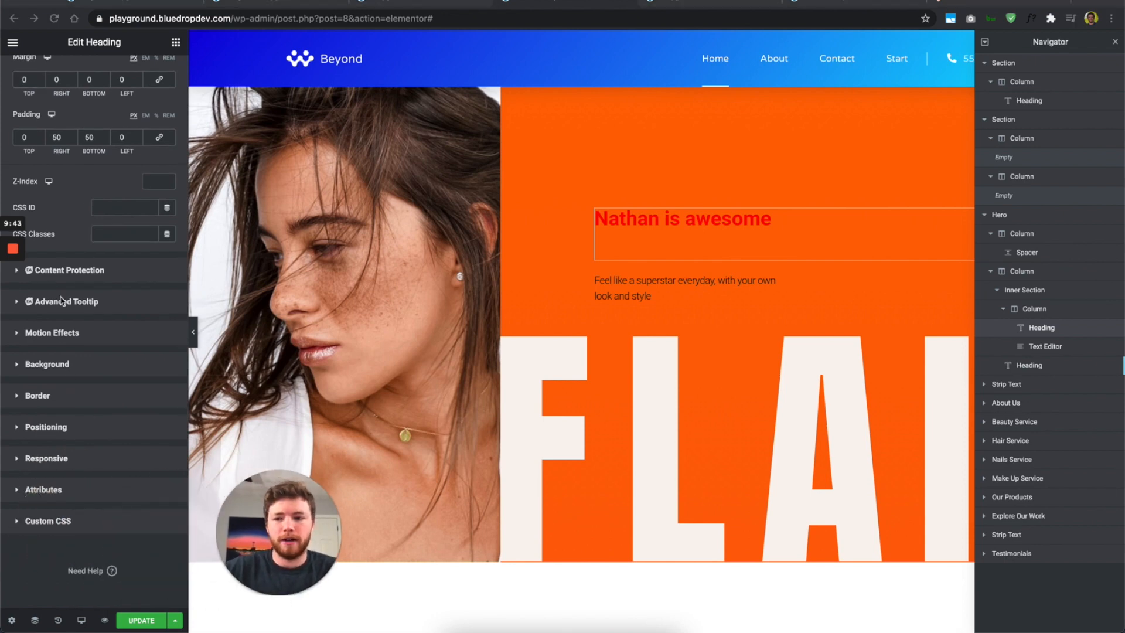
left_click(53, 459)
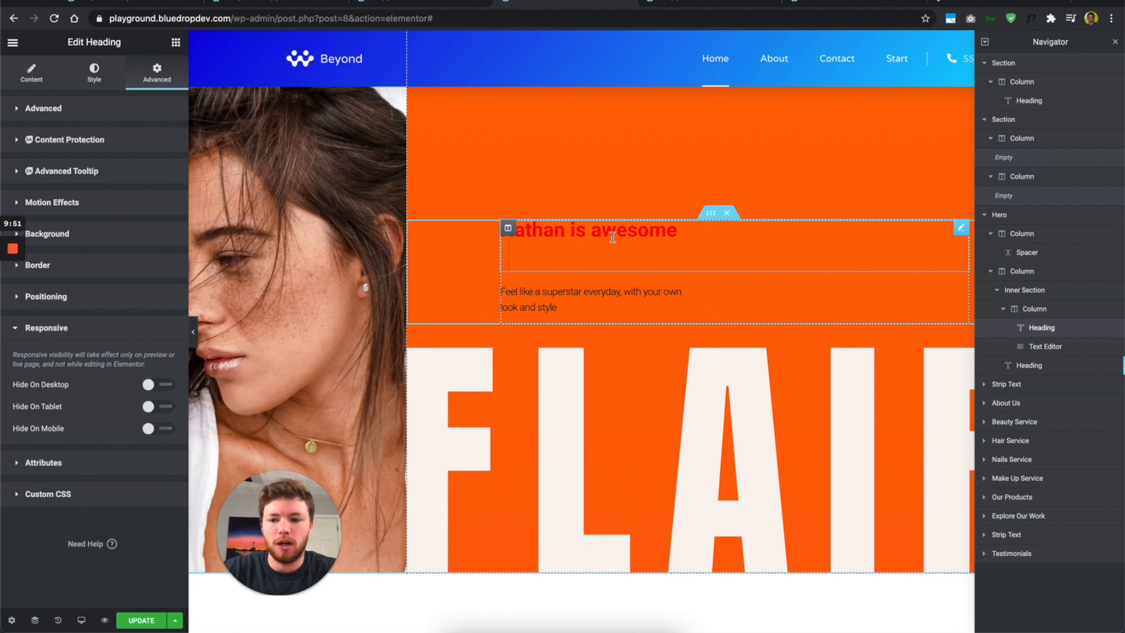
Step: Hide the heading on mobile and check it in the Mobile preview
left_click(146, 428)
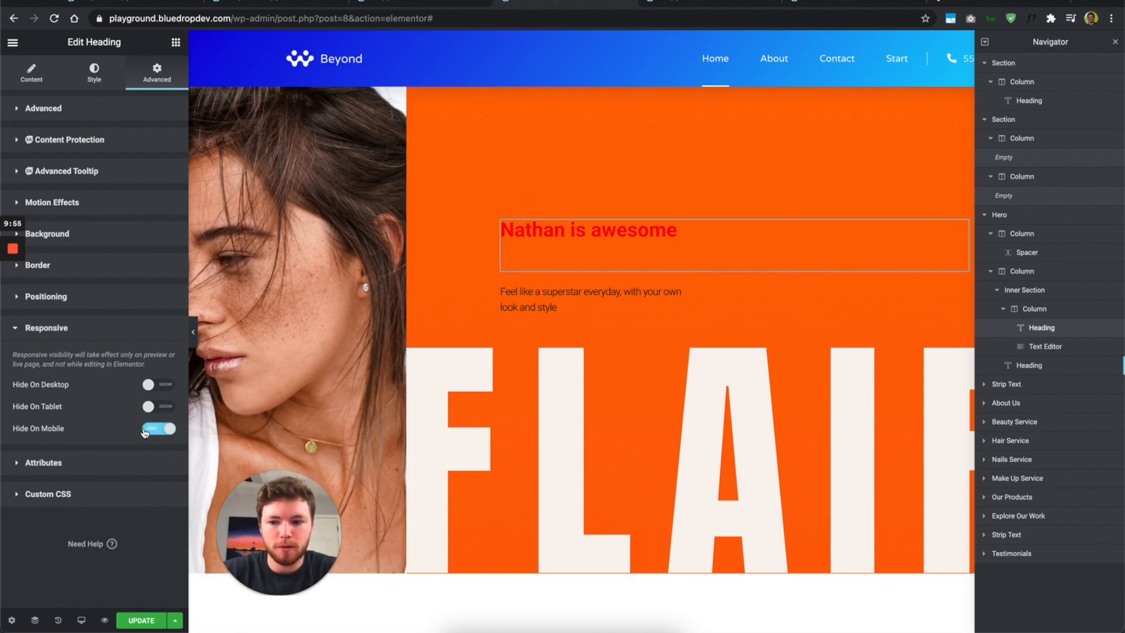
left_click(81, 620)
left_click(81, 591)
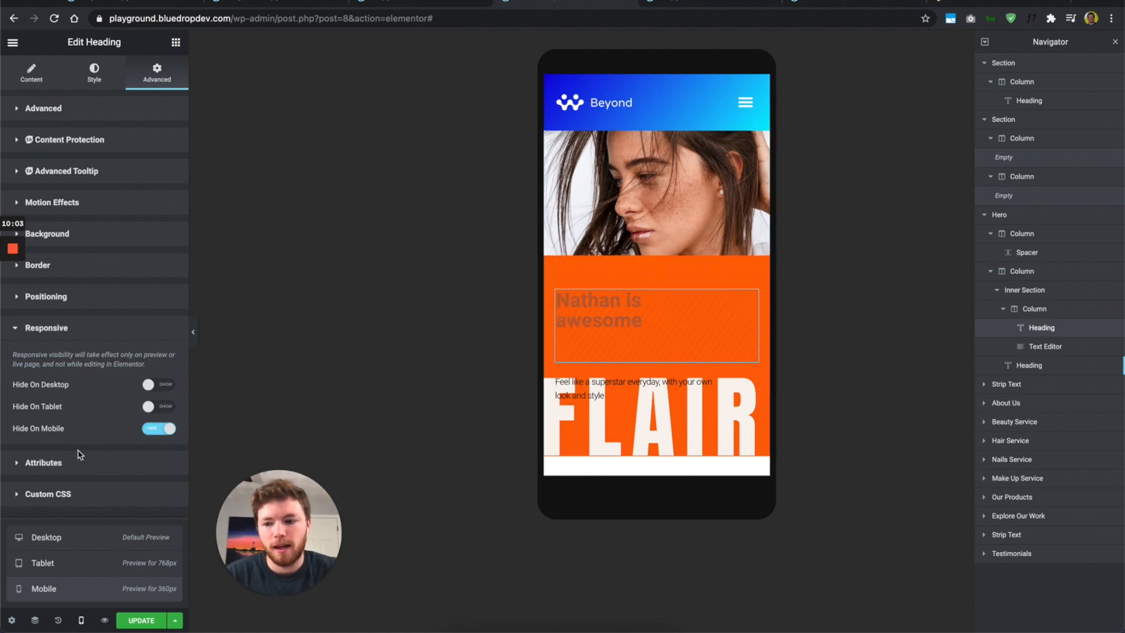
left_click(82, 538)
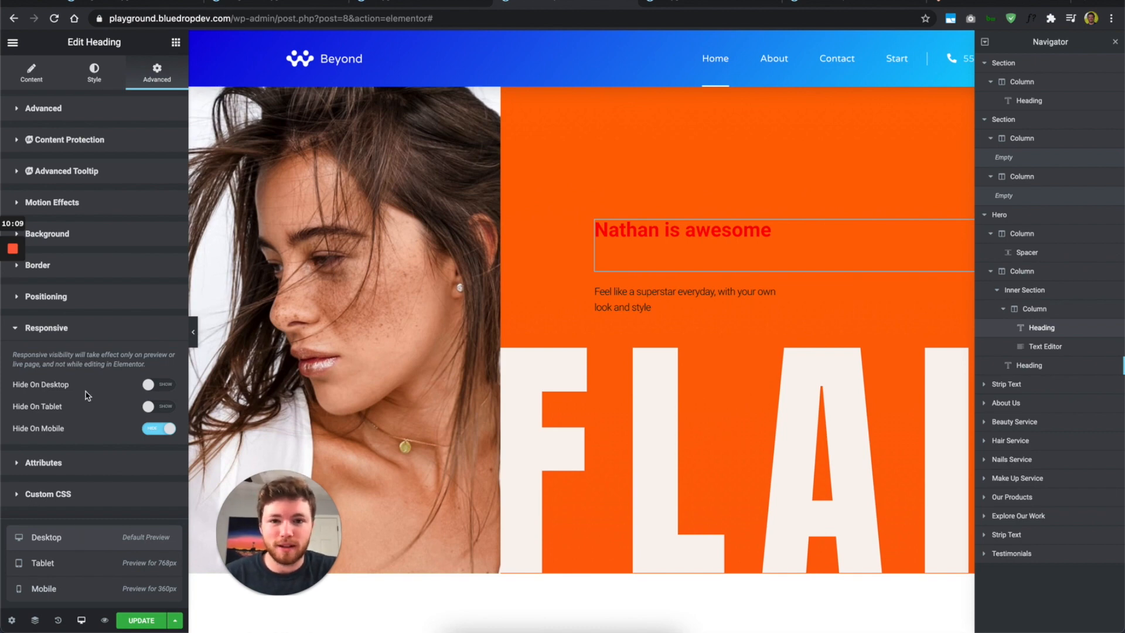
Step: Hide the heading on desktop and tablet too, and preview without the editor panels
left_click(151, 385)
left_click(151, 406)
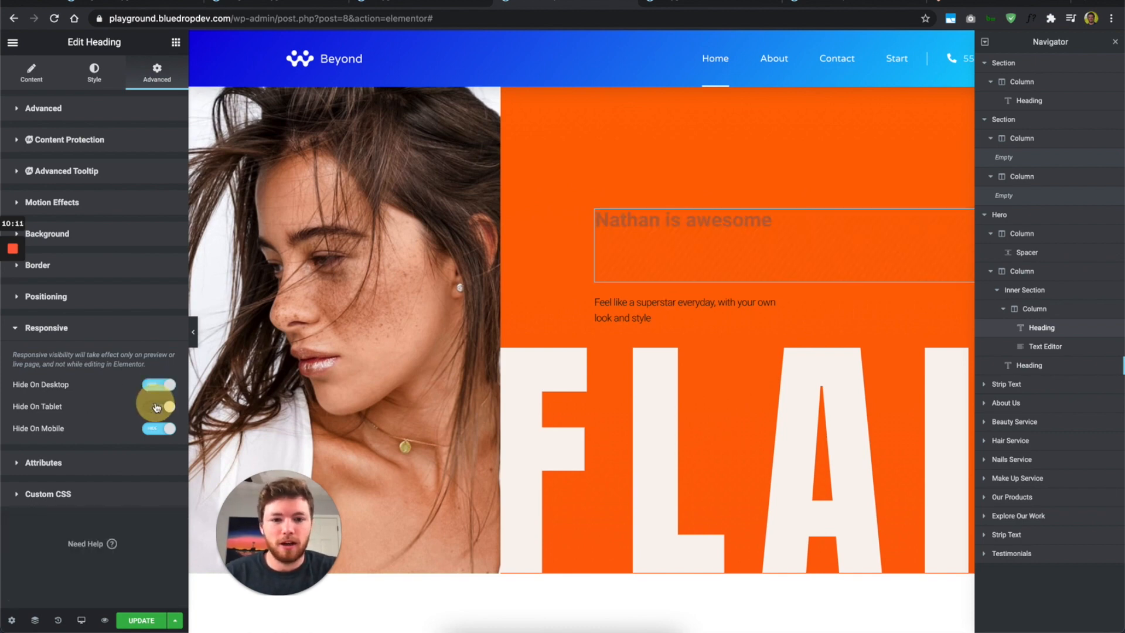
left_click(192, 332)
mouse_move(2, 429)
left_mouse_down()
mouse_move(55, 423)
mouse_move(19, 430)
left_mouse_up()
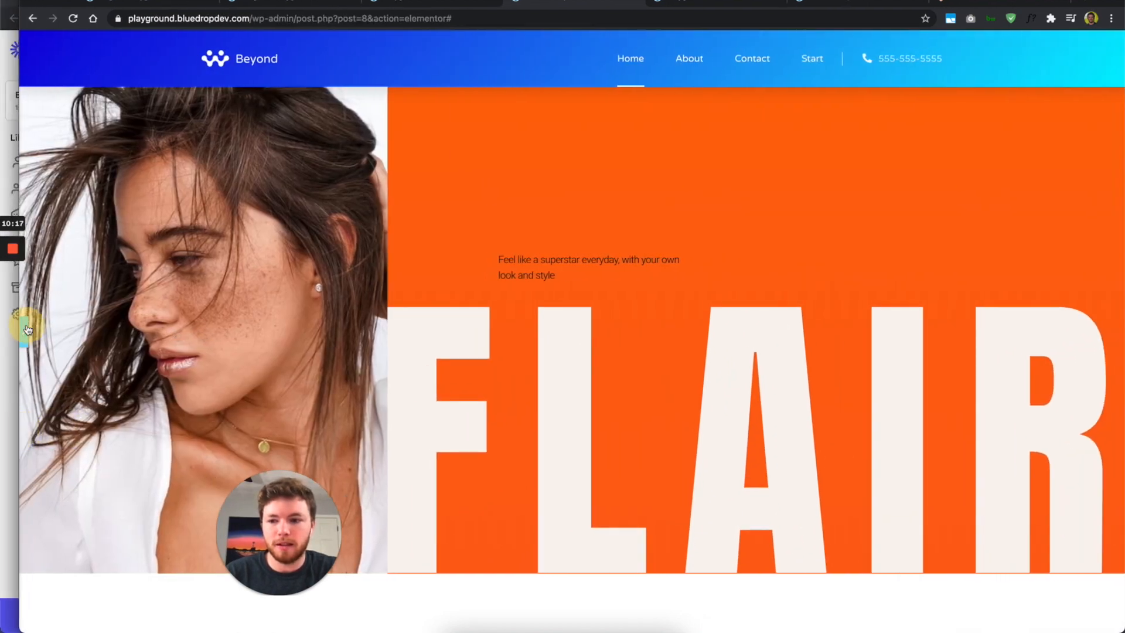
left_click(30, 332)
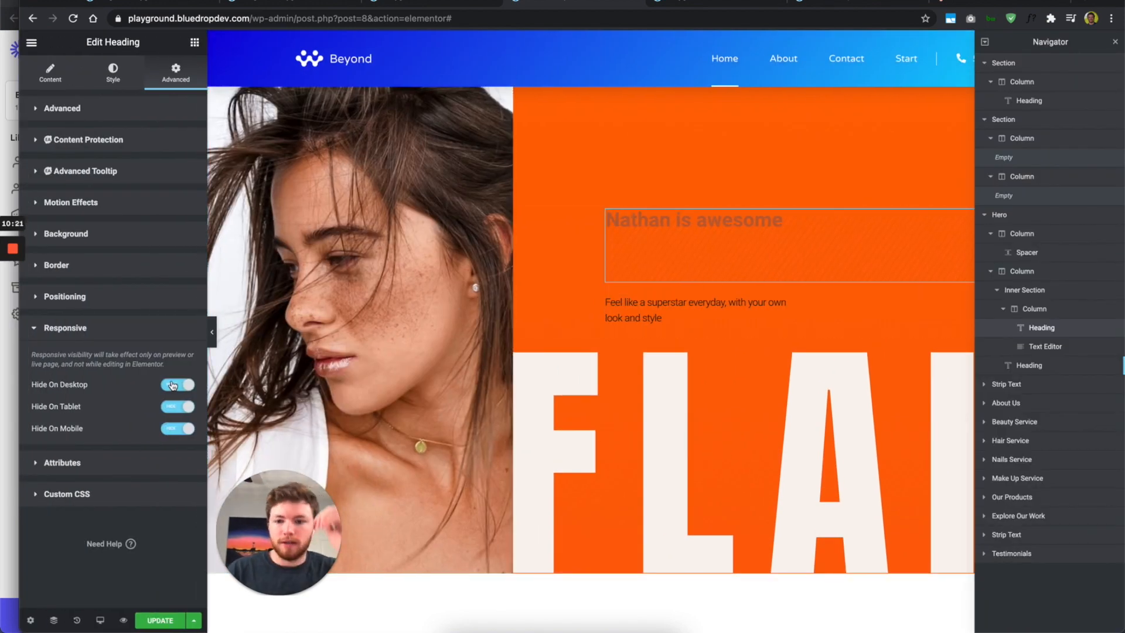
Step: Show the heading on desktop, tablet and mobile again and save the page with UPDATE
left_click(171, 383)
left_click(178, 410)
left_click(180, 432)
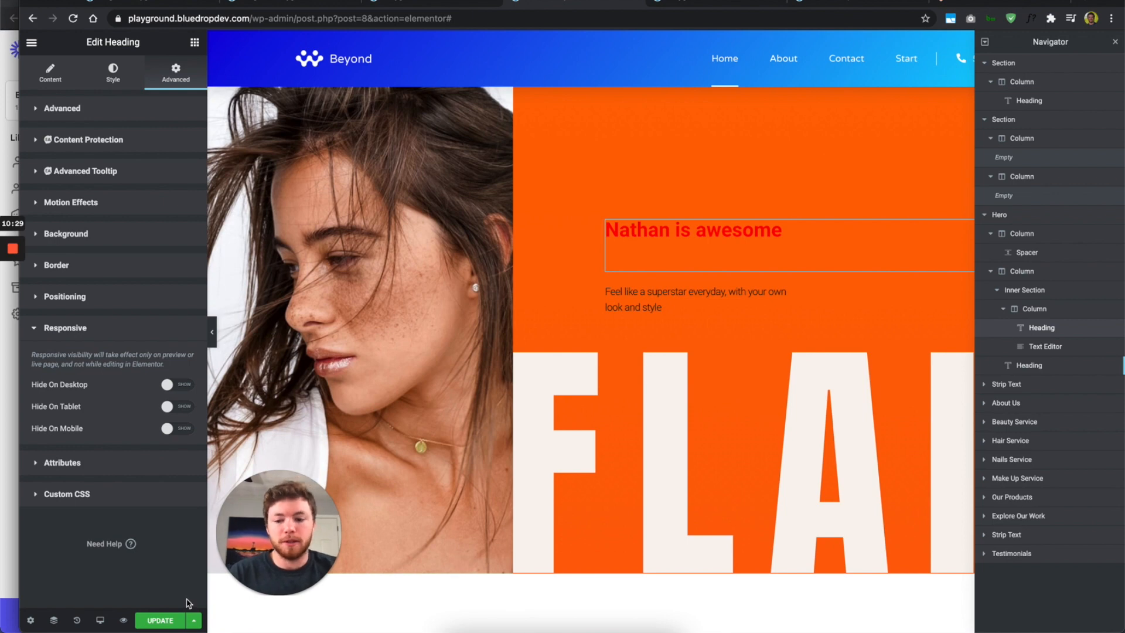
left_click(193, 620)
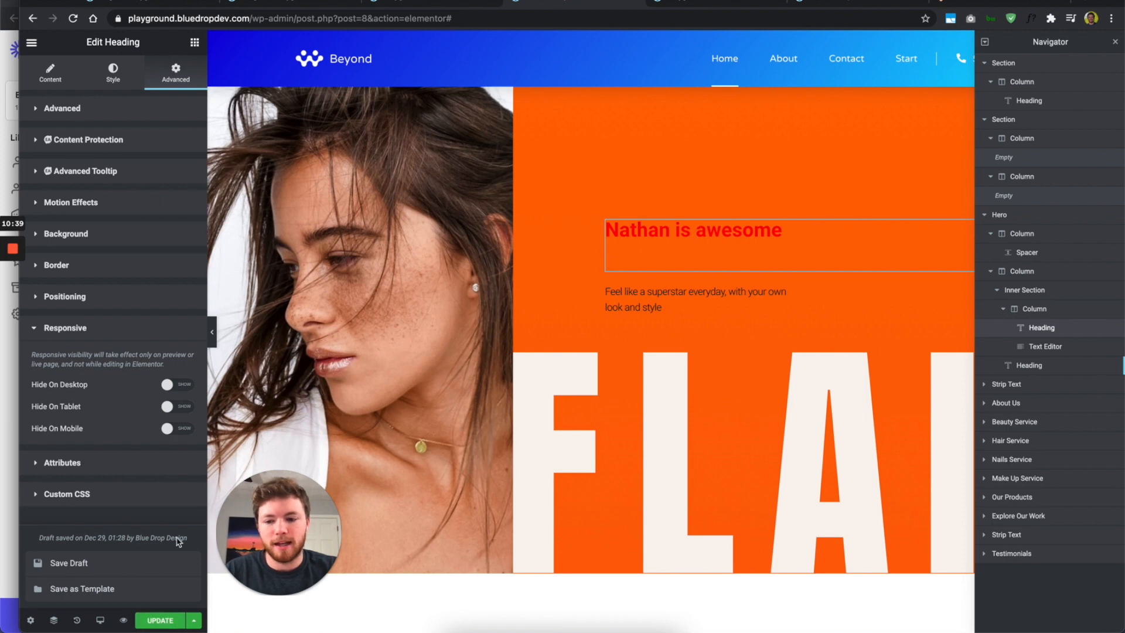
left_click(160, 621)
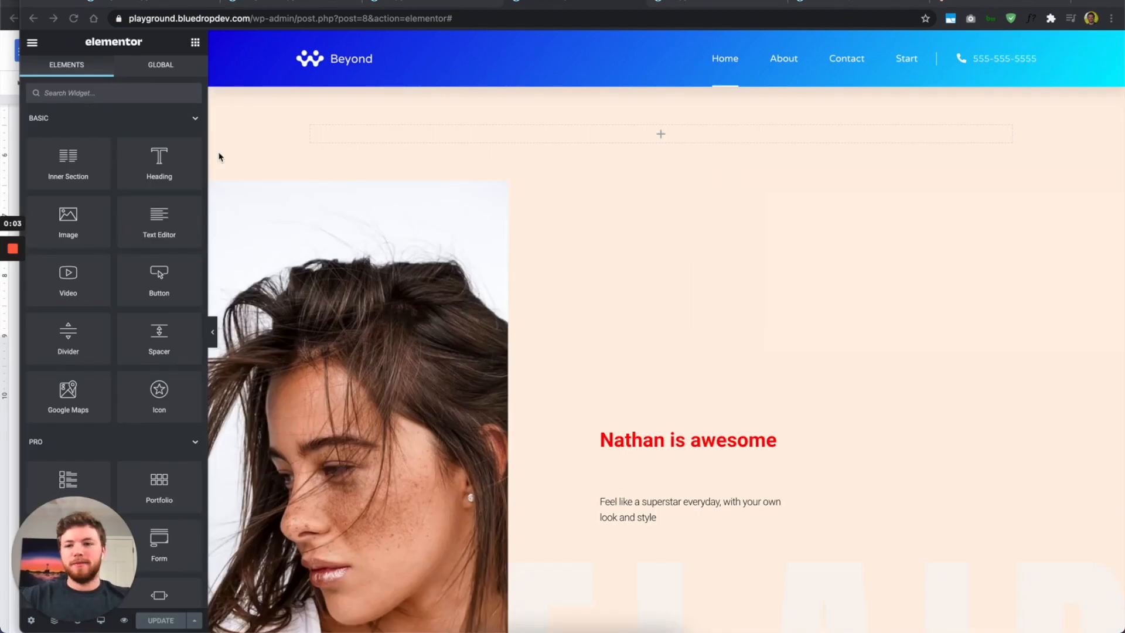
Step: Add a Heading, a Text Editor and a Button widget to the empty top section
left_click_drag(158, 164, 519, 125)
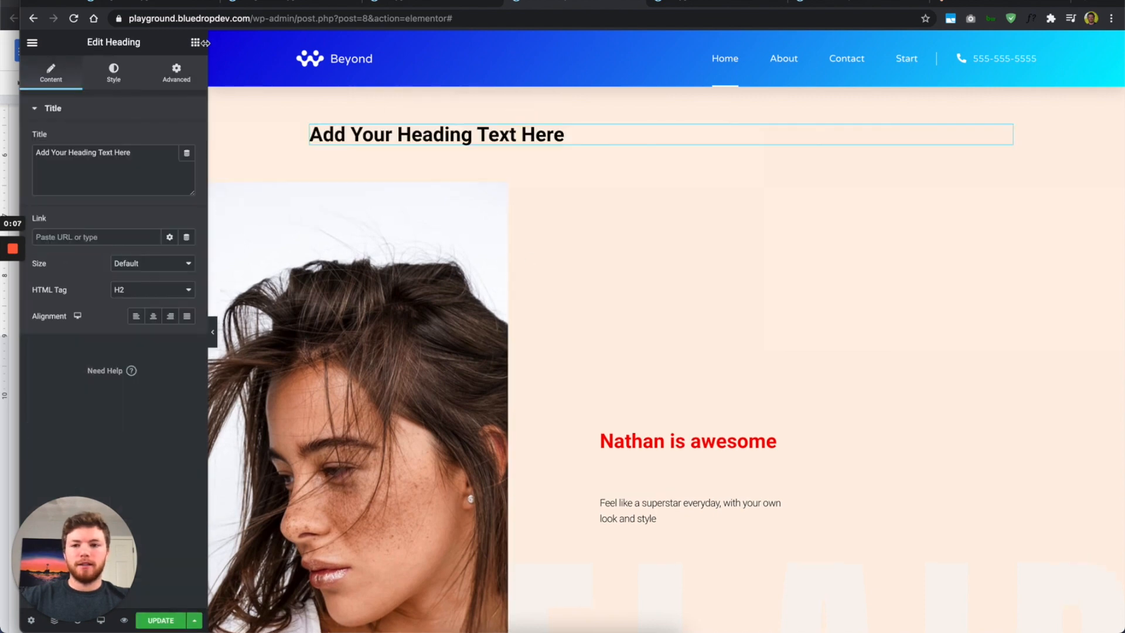
left_click(195, 42)
left_click_drag(132, 221, 531, 149)
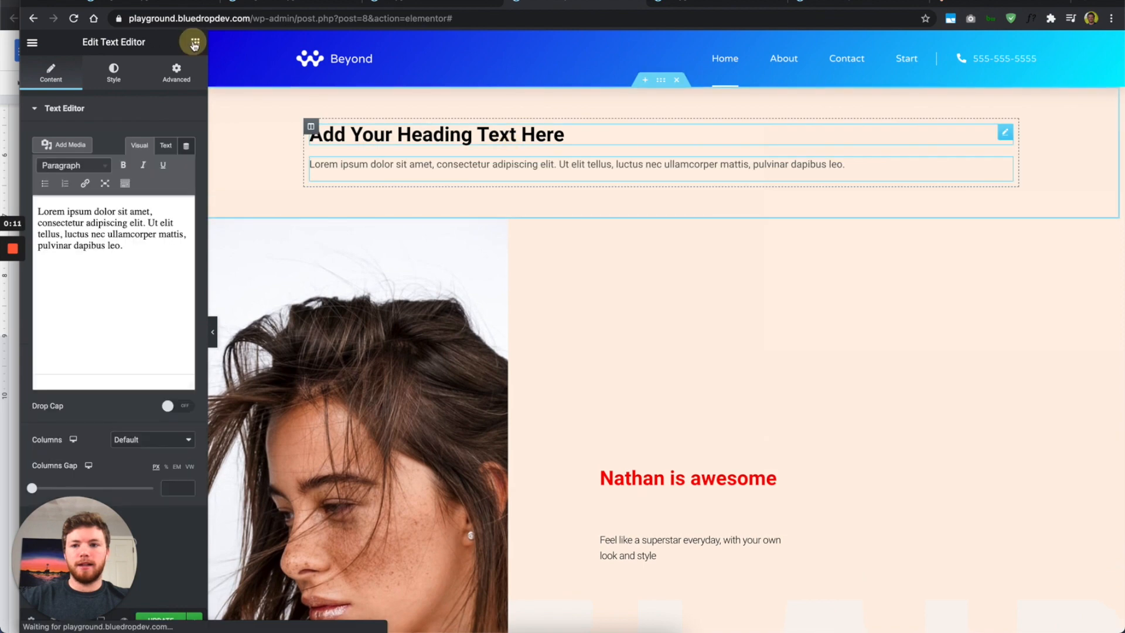
left_click(195, 42)
left_click_drag(165, 281, 544, 148)
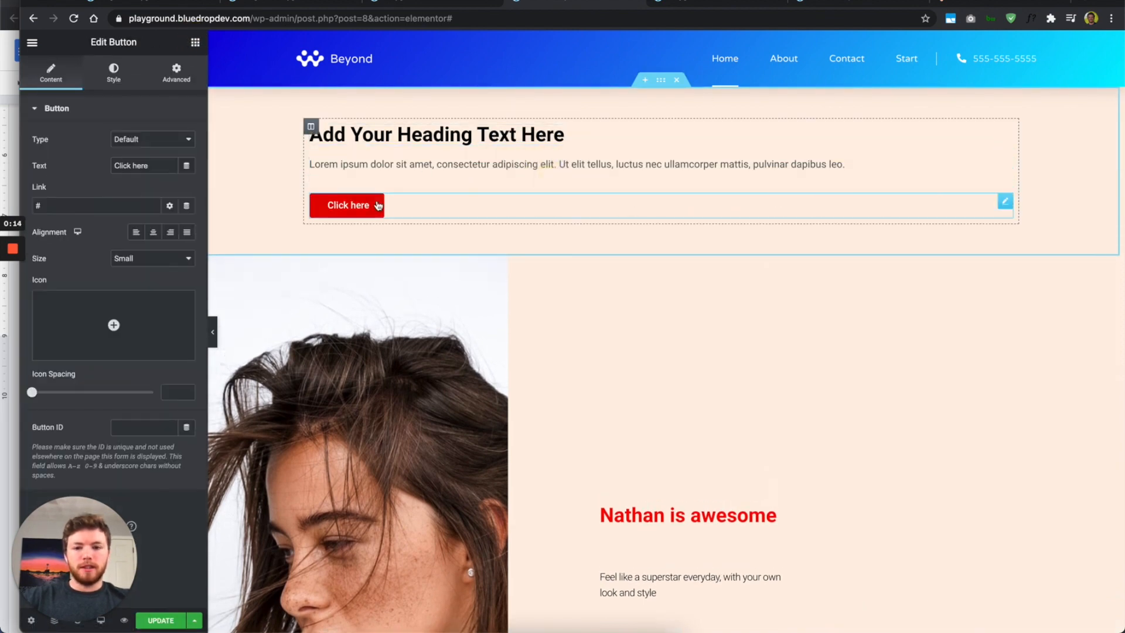
Step: Duplicate the column so the section holds two identical columns
right_click(320, 135)
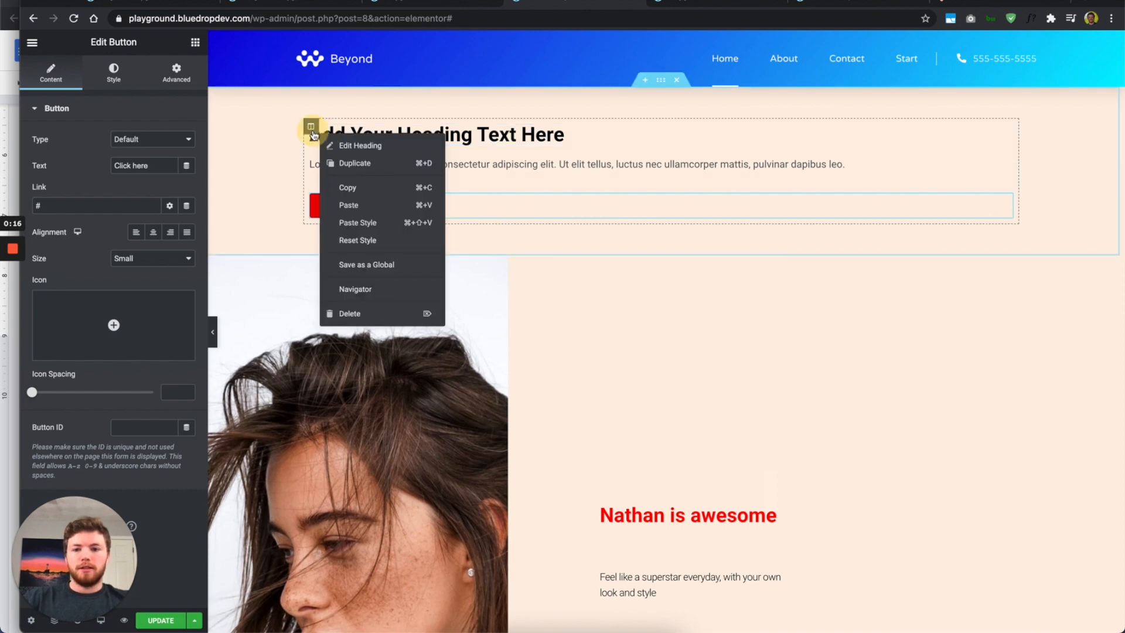
right_click(311, 128)
left_click(357, 164)
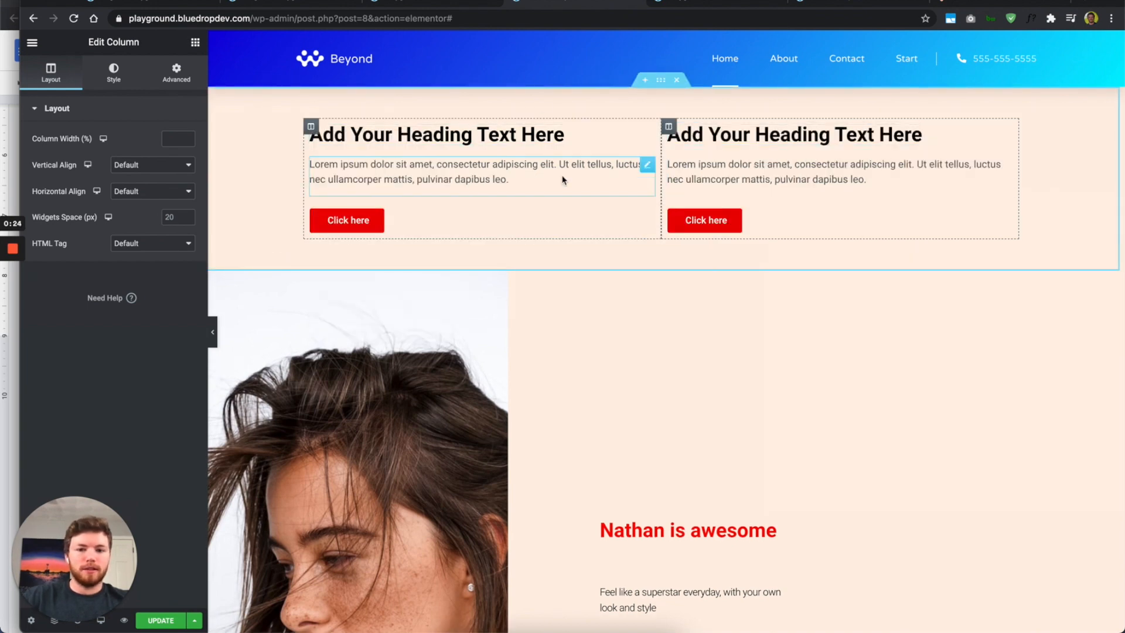
Step: Colour the left heading red, then blue #040DFF, and copy its hex value
left_click(585, 139)
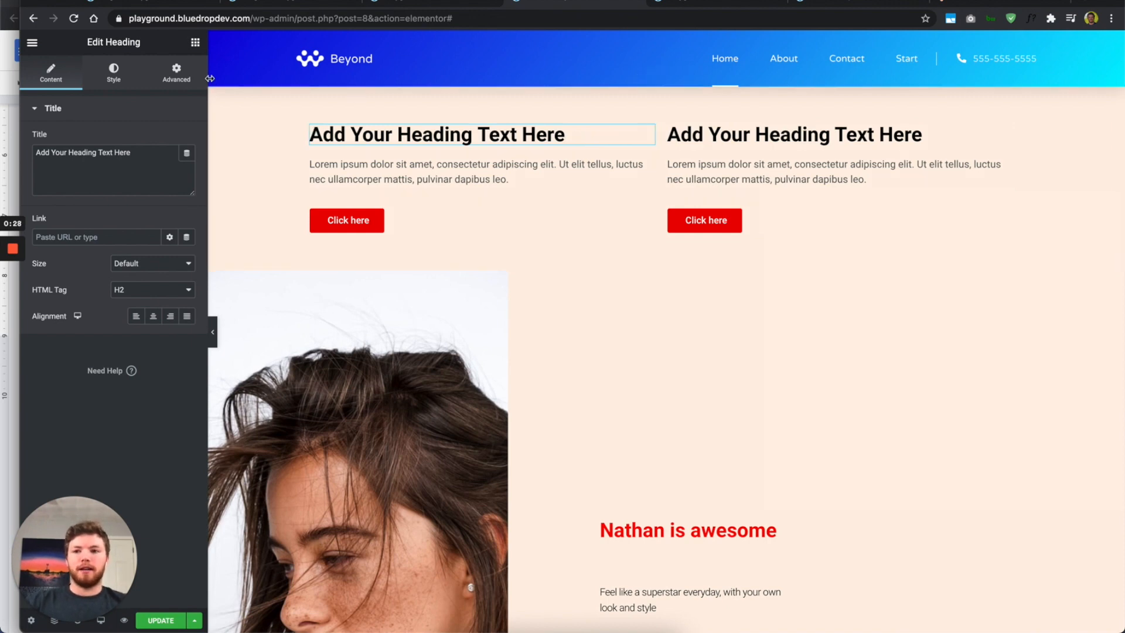
left_click(117, 73)
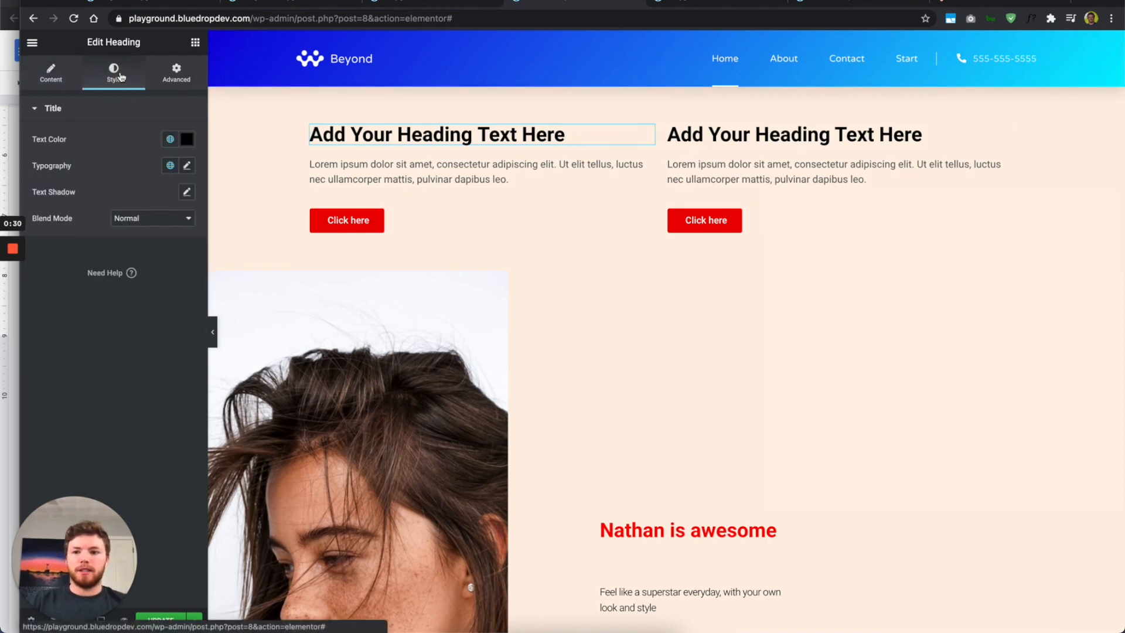
left_click(187, 139)
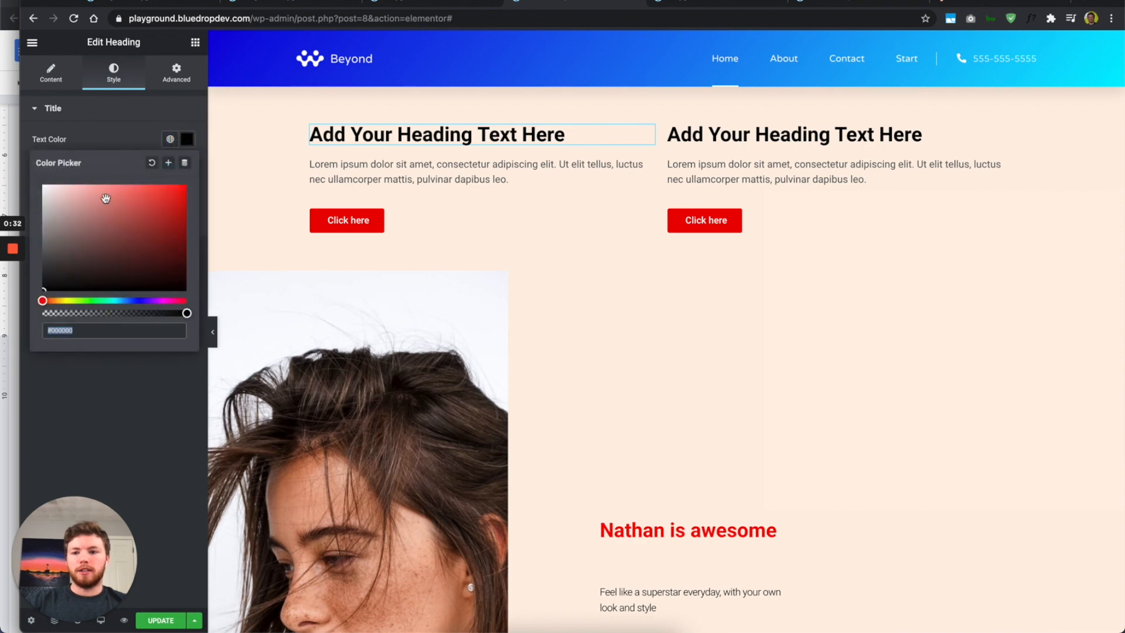
left_click(117, 238)
left_click_drag(118, 238, 184, 170)
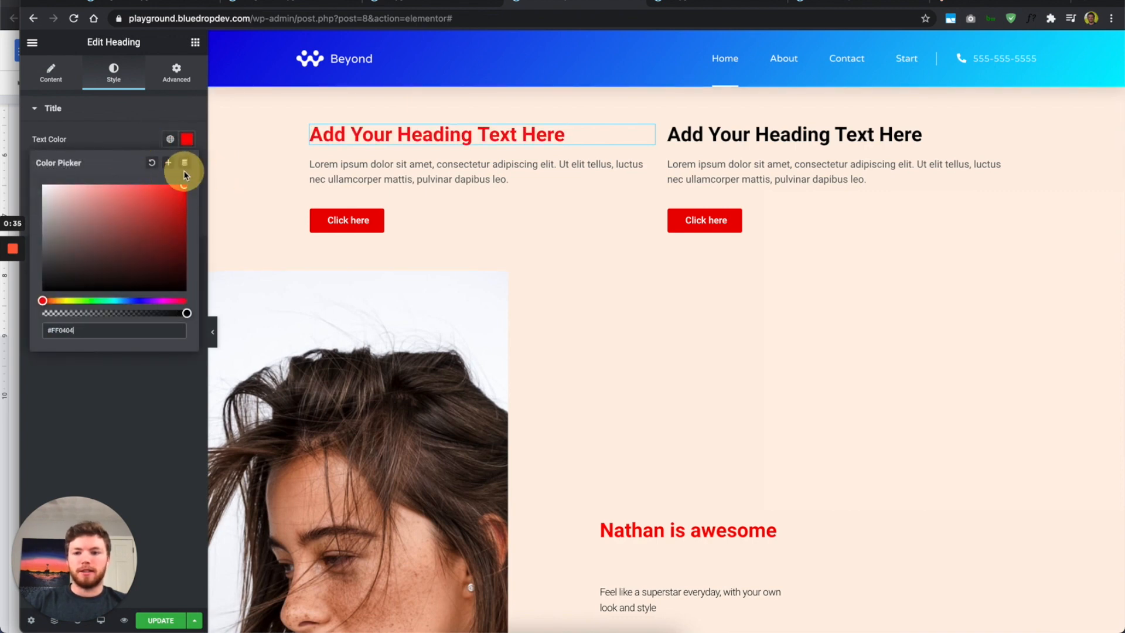
left_click_drag(149, 297, 138, 300)
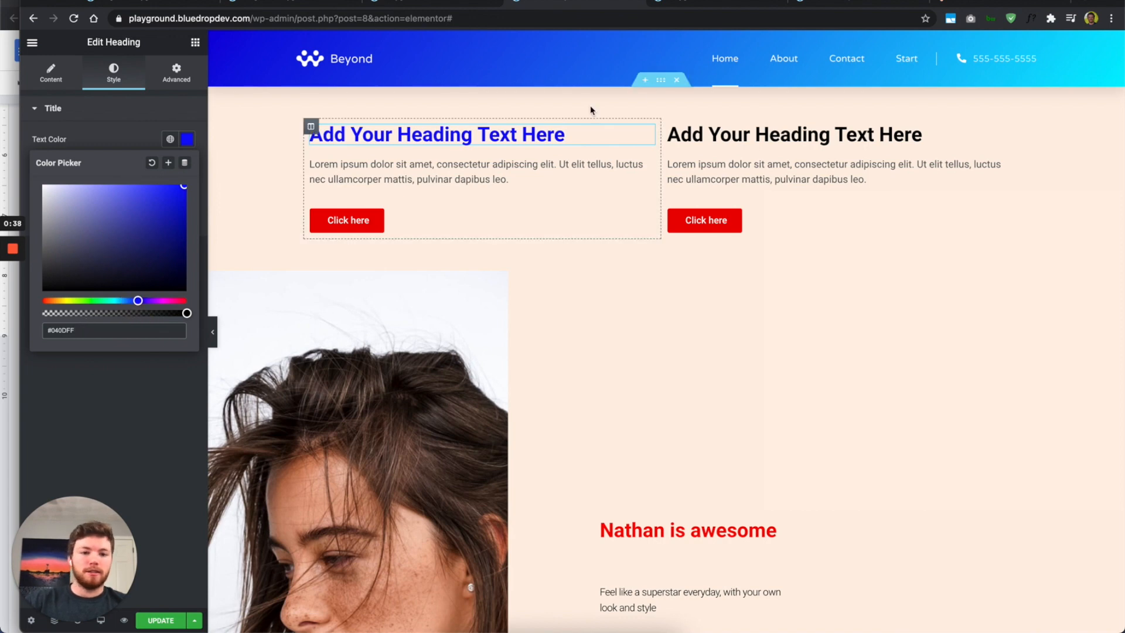
triple_click(112, 330)
key("ctrl+c")
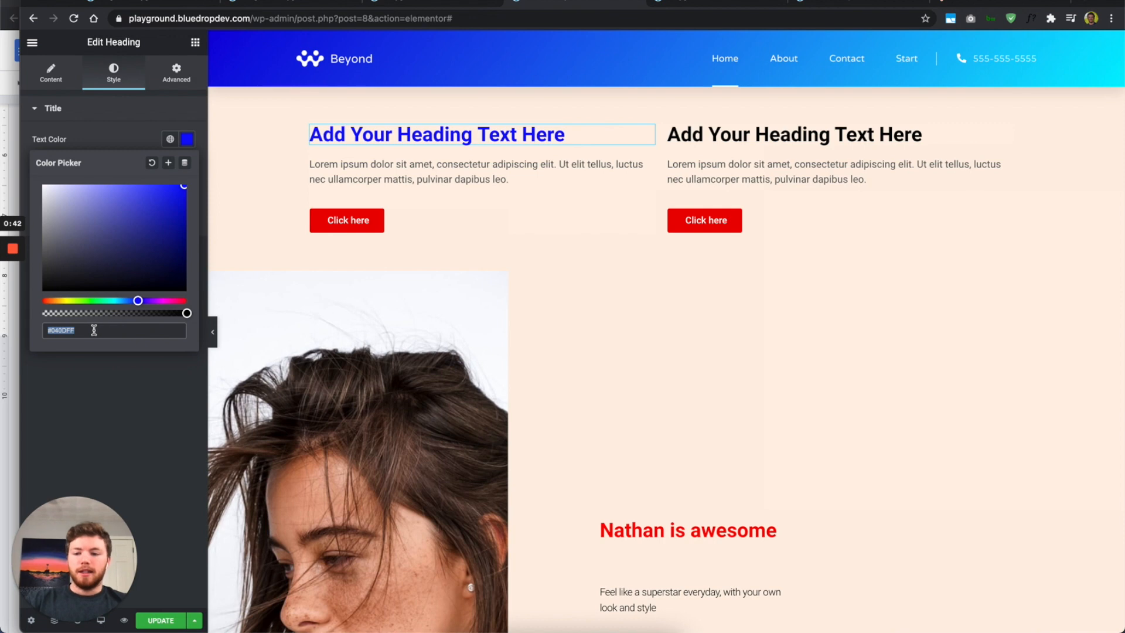
left_click(117, 379)
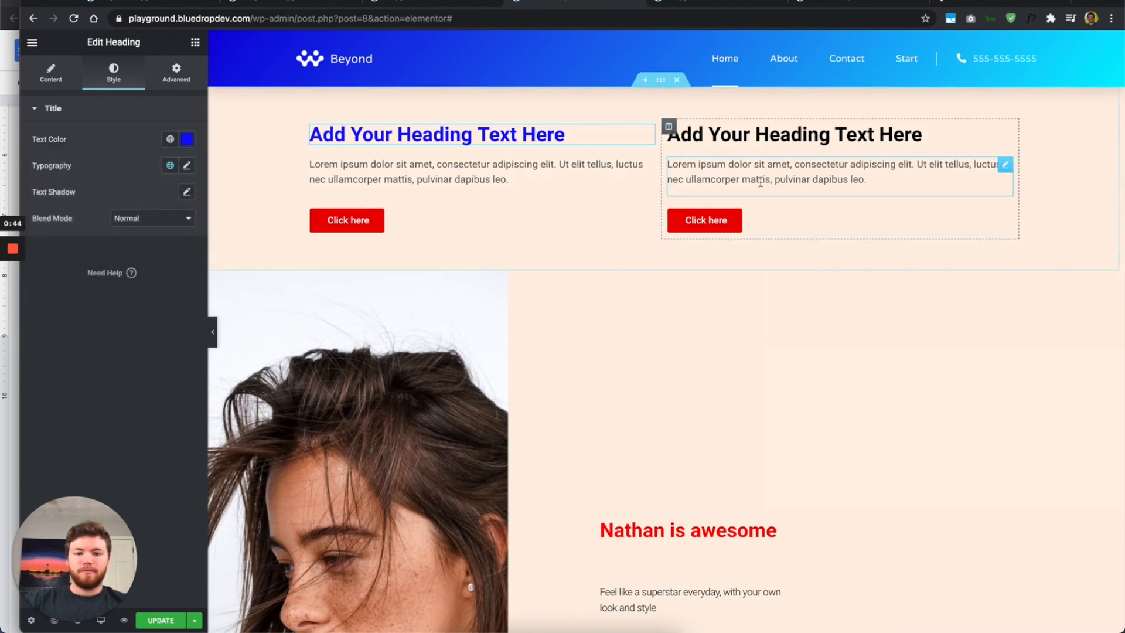
Step: Paste the same blue #040DFF as the right heading's text colour
left_click(835, 133)
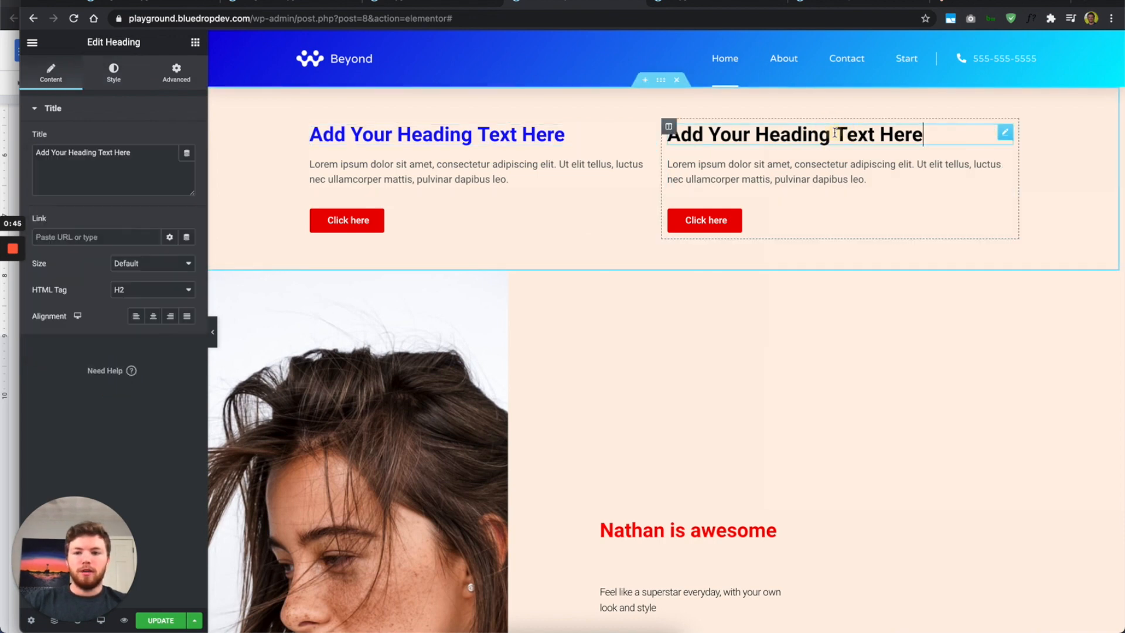
left_click(114, 73)
left_click(187, 139)
triple_click(90, 330)
key("ctrl+v")
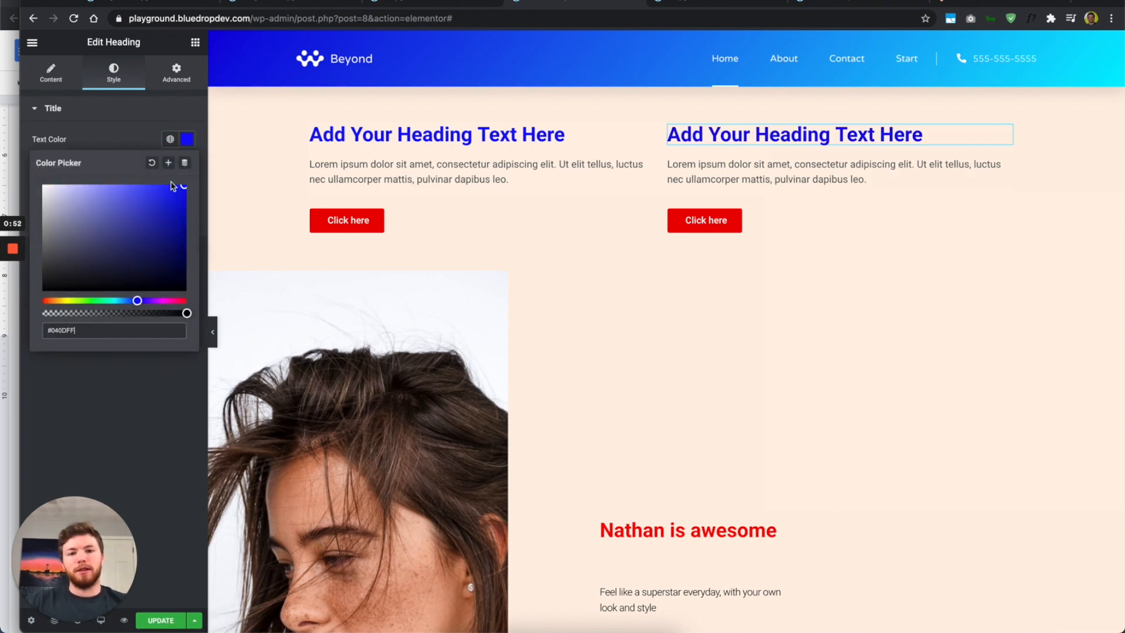
left_click(151, 139)
Step: Set both headings' text colour to the Primary global colour
left_click(169, 139)
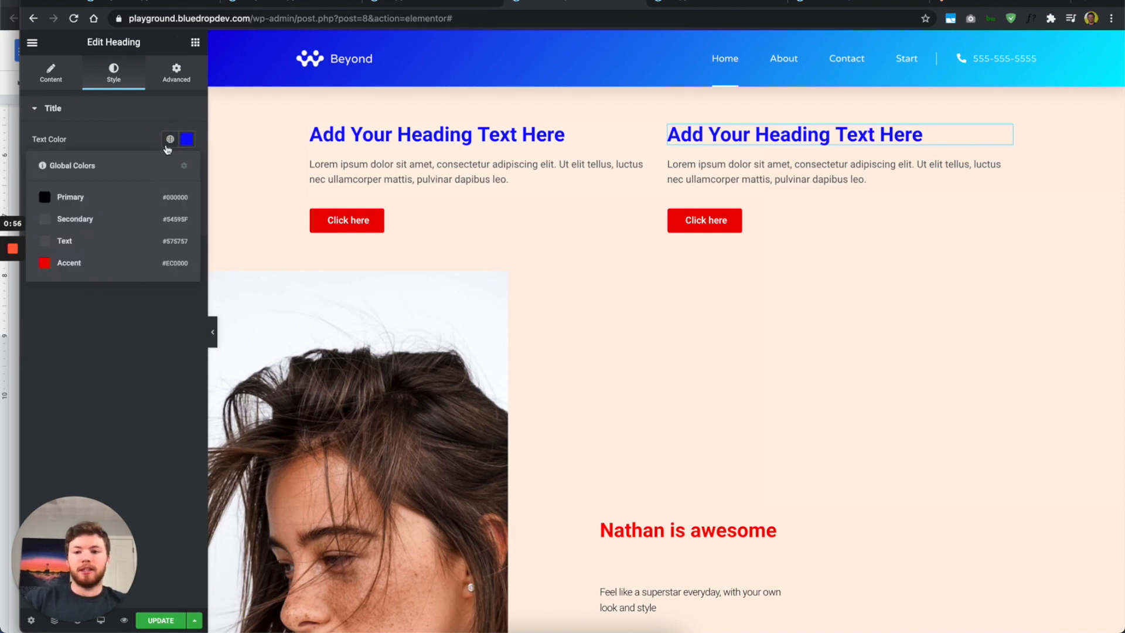
left_click(148, 195)
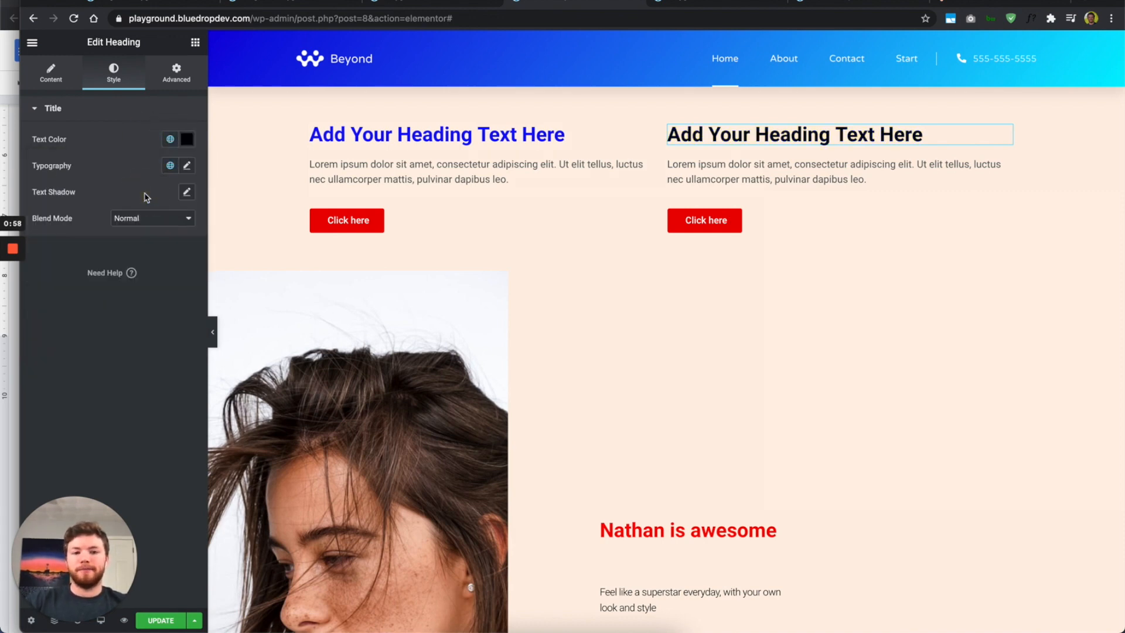
left_click(418, 135)
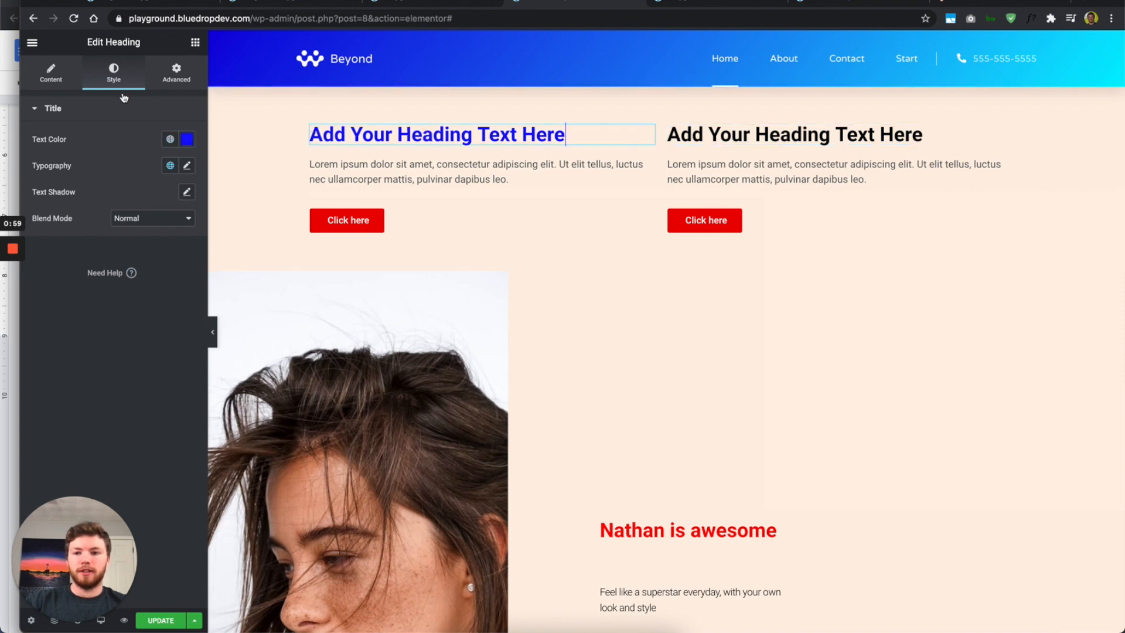
left_click(169, 140)
left_click(149, 197)
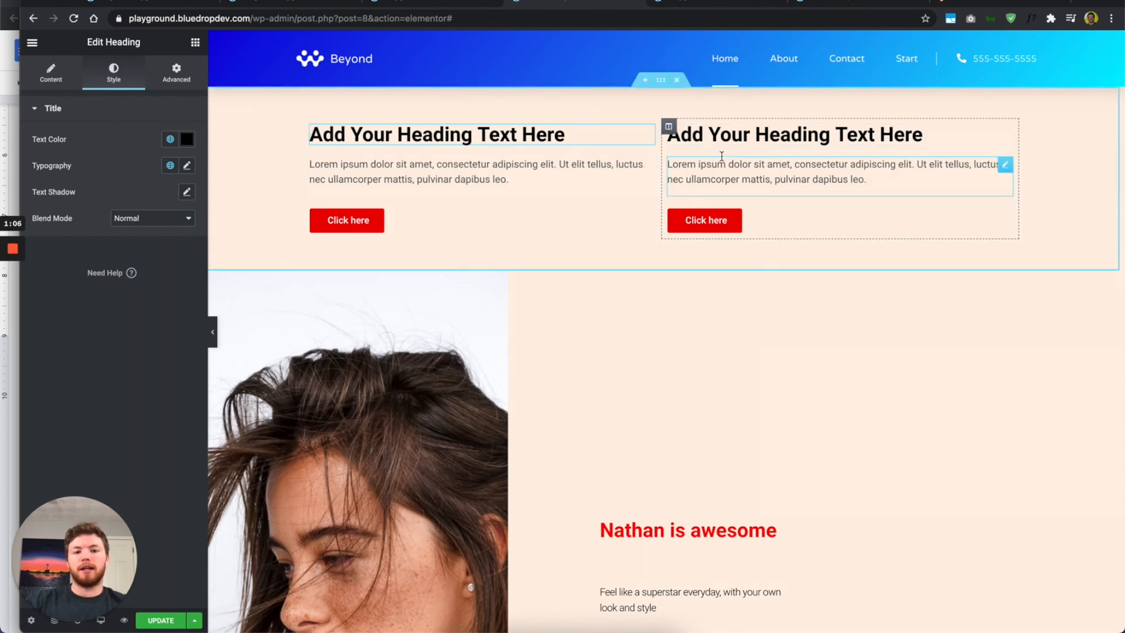
Step: In Site Settings > Global Colors, change Primary to blue #0010FD
left_click(33, 44)
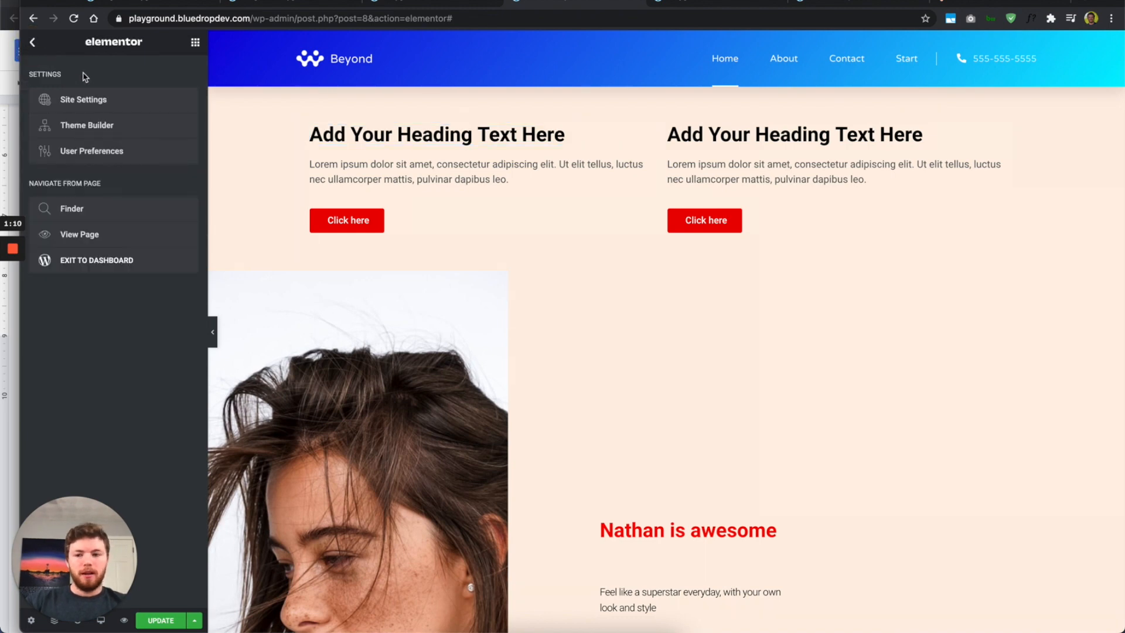
left_click(122, 97)
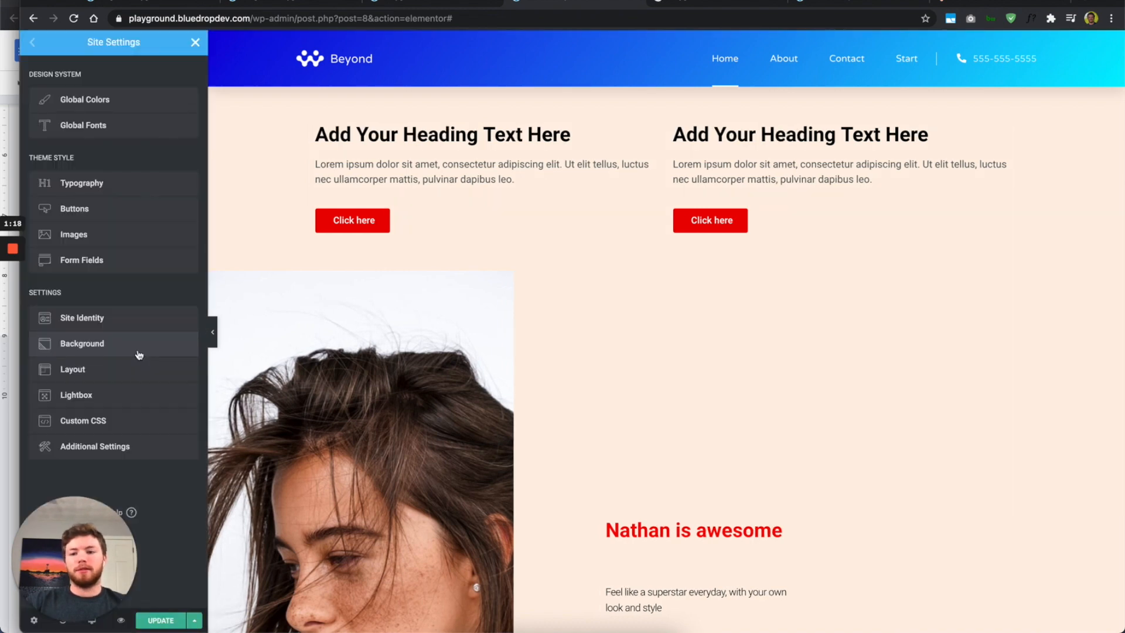
left_click(126, 104)
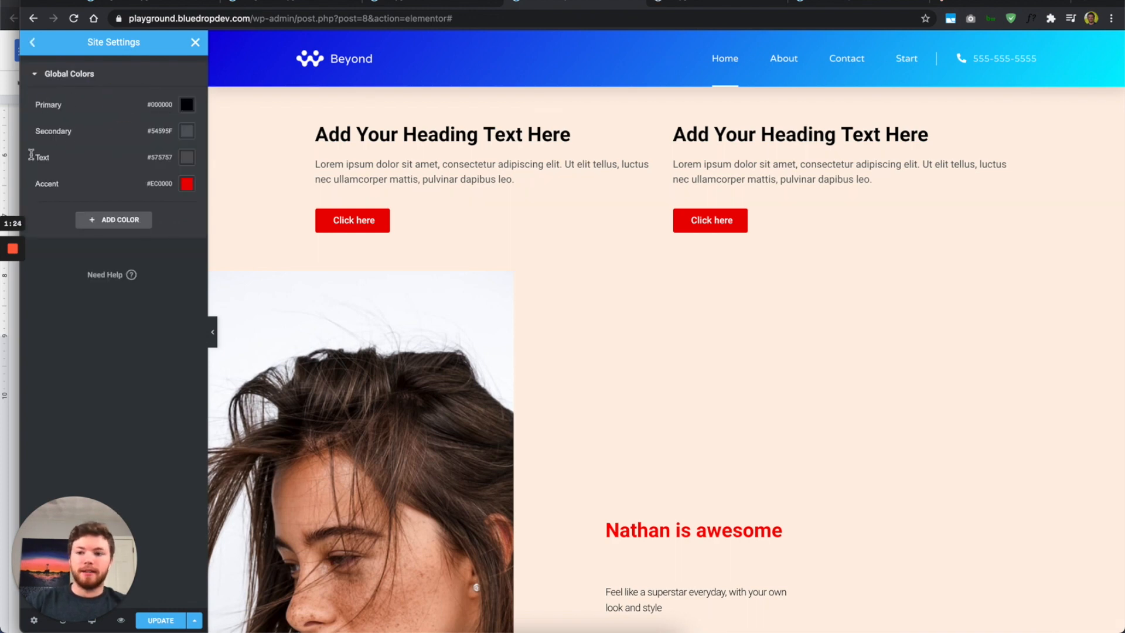
left_click(186, 105)
left_click_drag(130, 169, 185, 151)
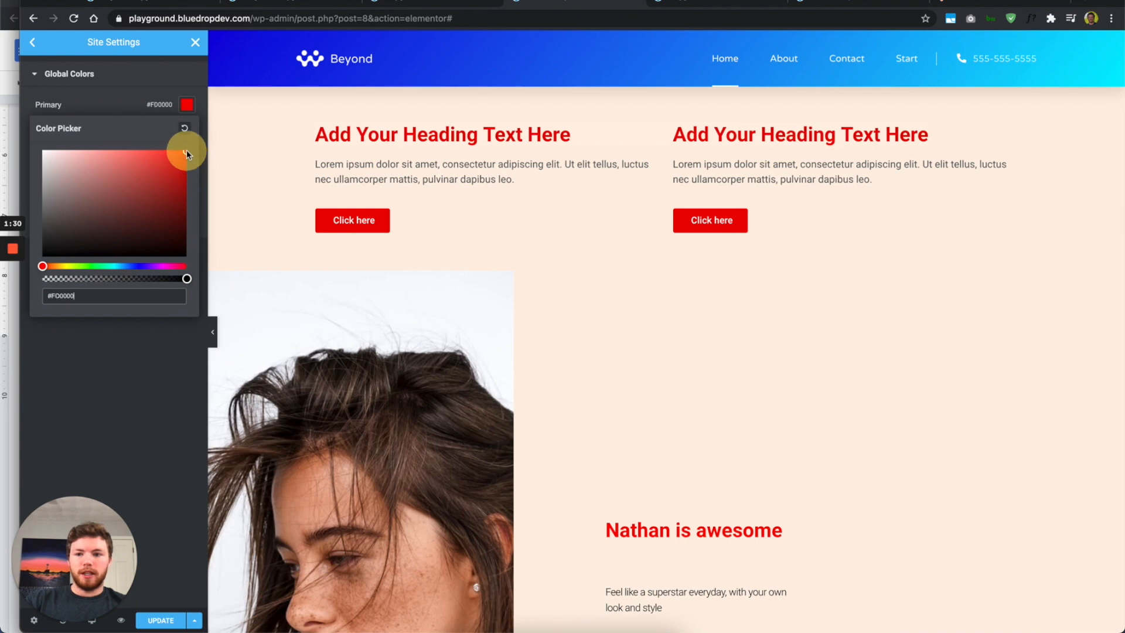
mouse_move(143, 266)
left_mouse_down()
mouse_move(92, 268)
mouse_move(171, 269)
mouse_move(125, 270)
mouse_move(136, 269)
left_mouse_up()
left_click(130, 106)
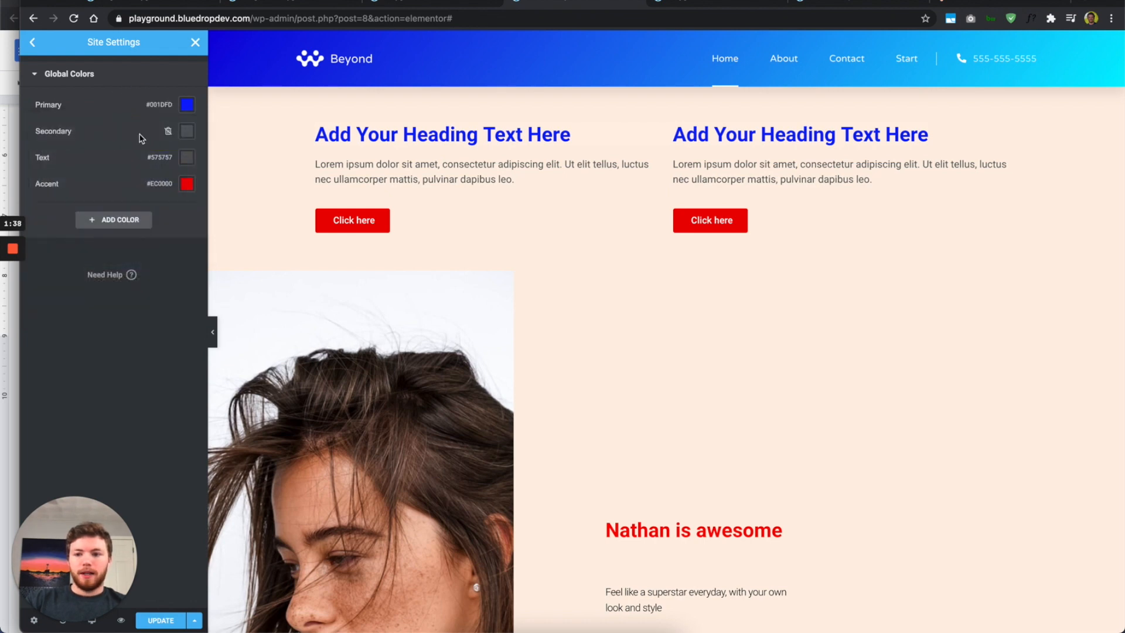
Step: Set Accent to #FF0000 and Text to #171717, then return to Site Settings
left_click(187, 183)
left_click_drag(167, 264, 210, 185)
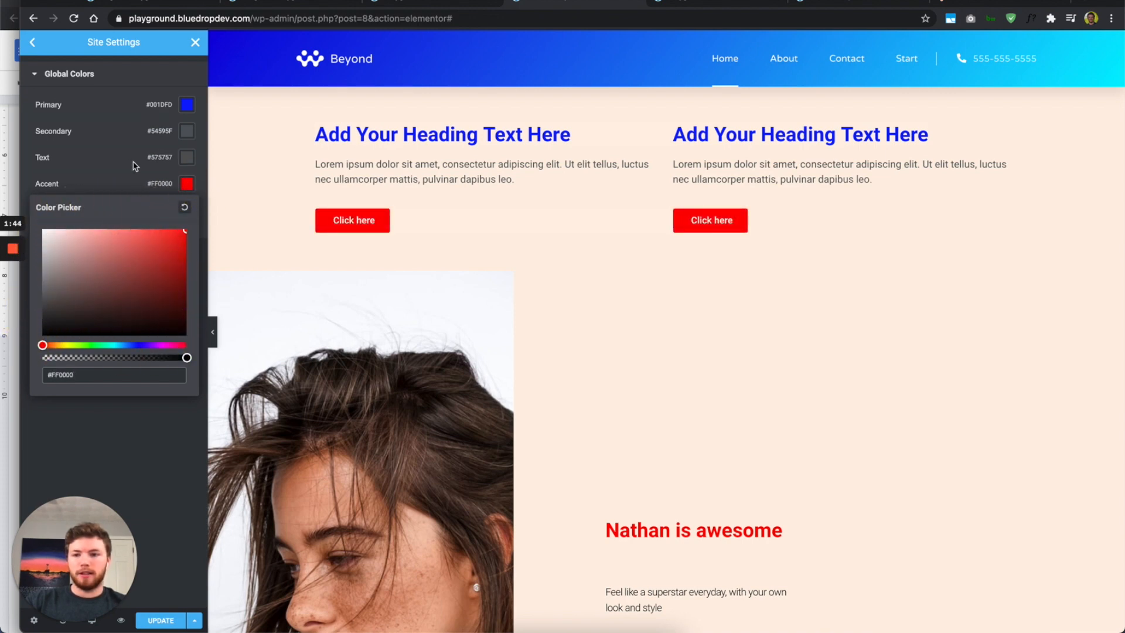
left_click(188, 159)
left_click_drag(148, 227, 9, 299)
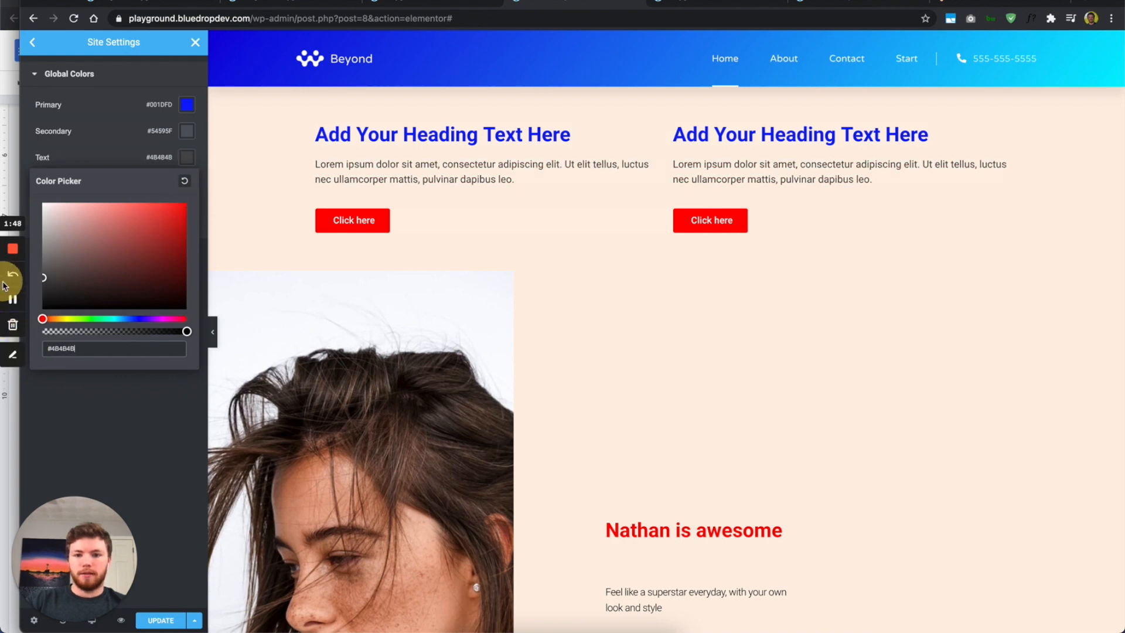
left_click(151, 419)
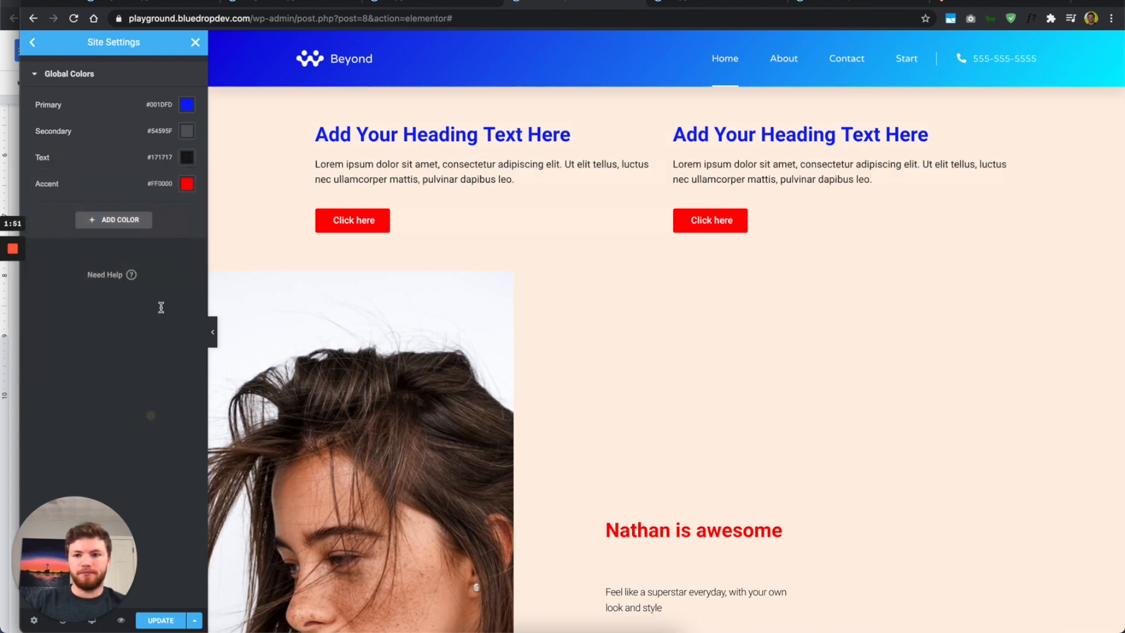
left_click(33, 44)
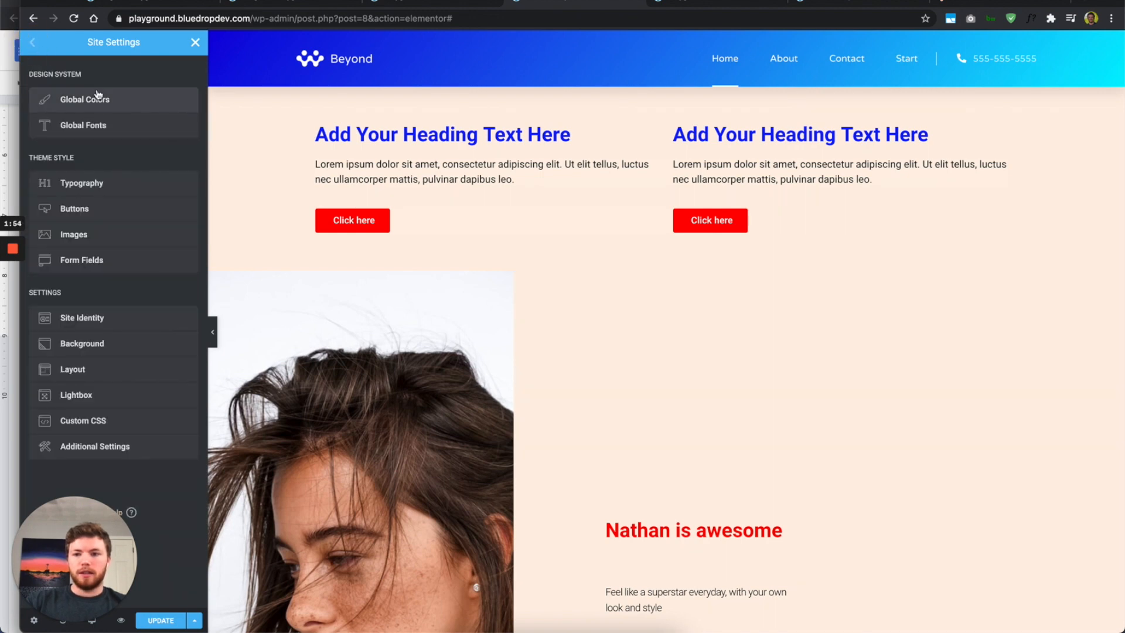
Step: Set the global Primary font family to Rock Salt
left_click(112, 125)
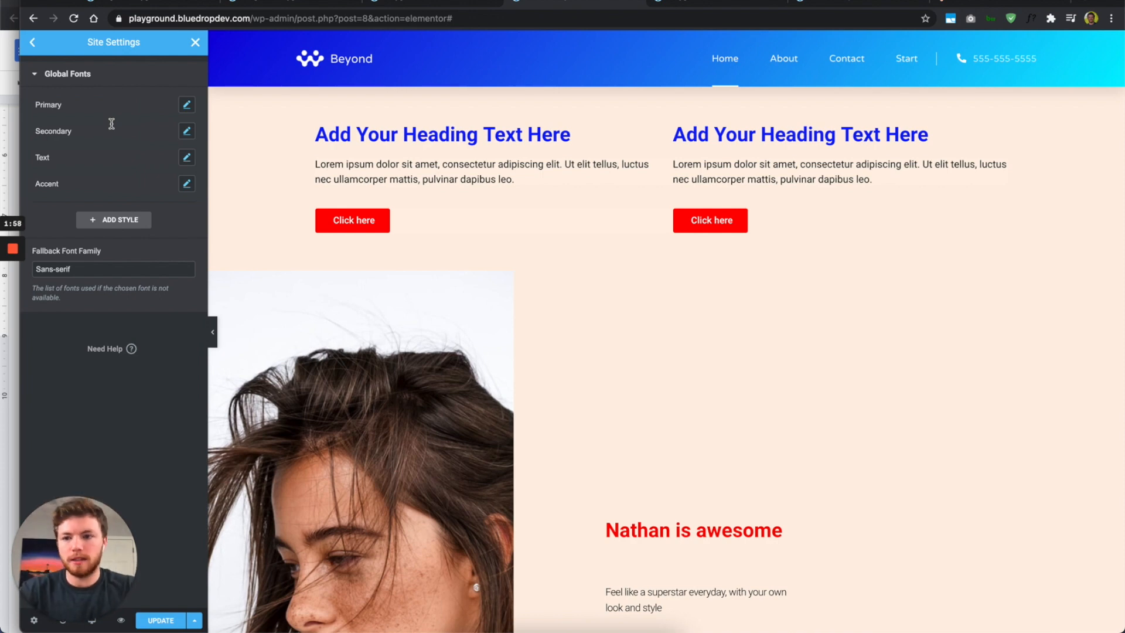
left_click(186, 105)
left_click(172, 163)
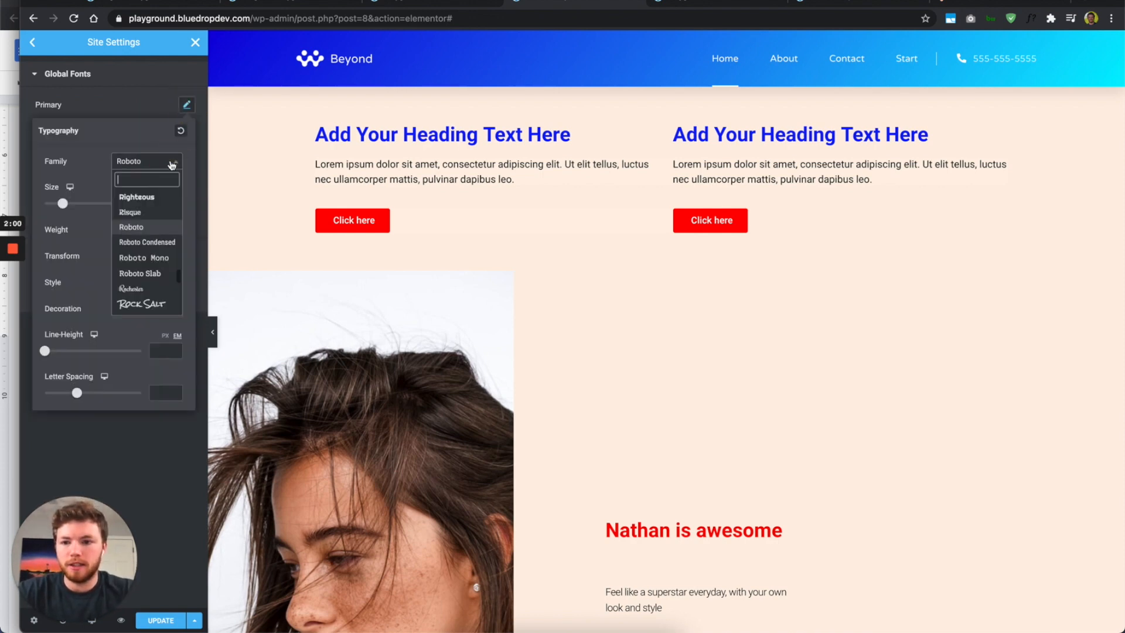
left_click(147, 304)
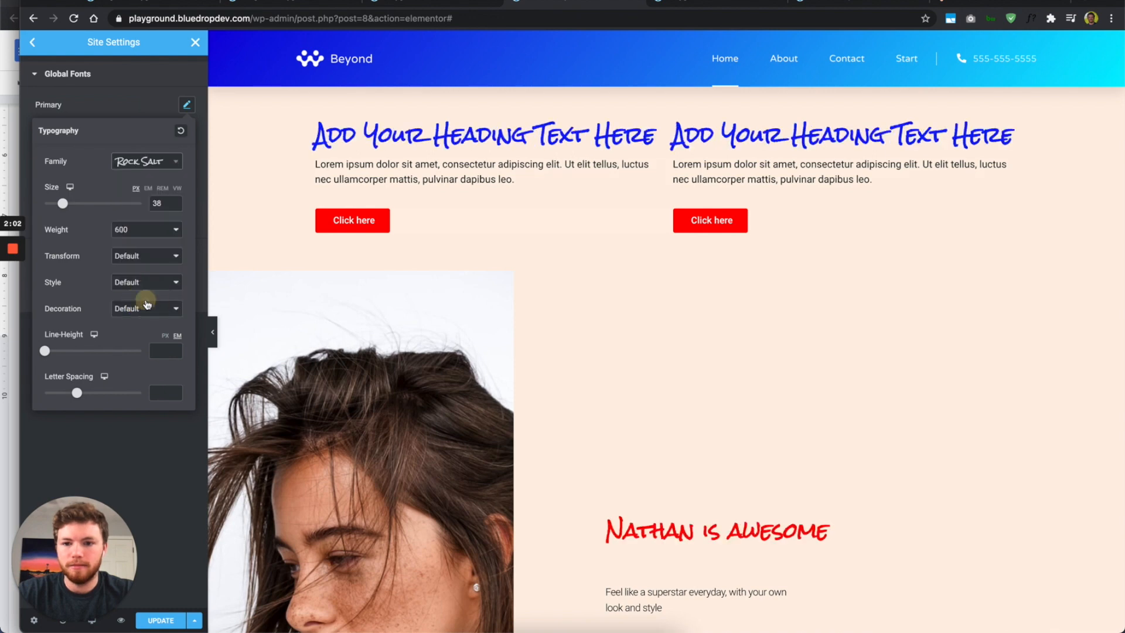
left_click(135, 105)
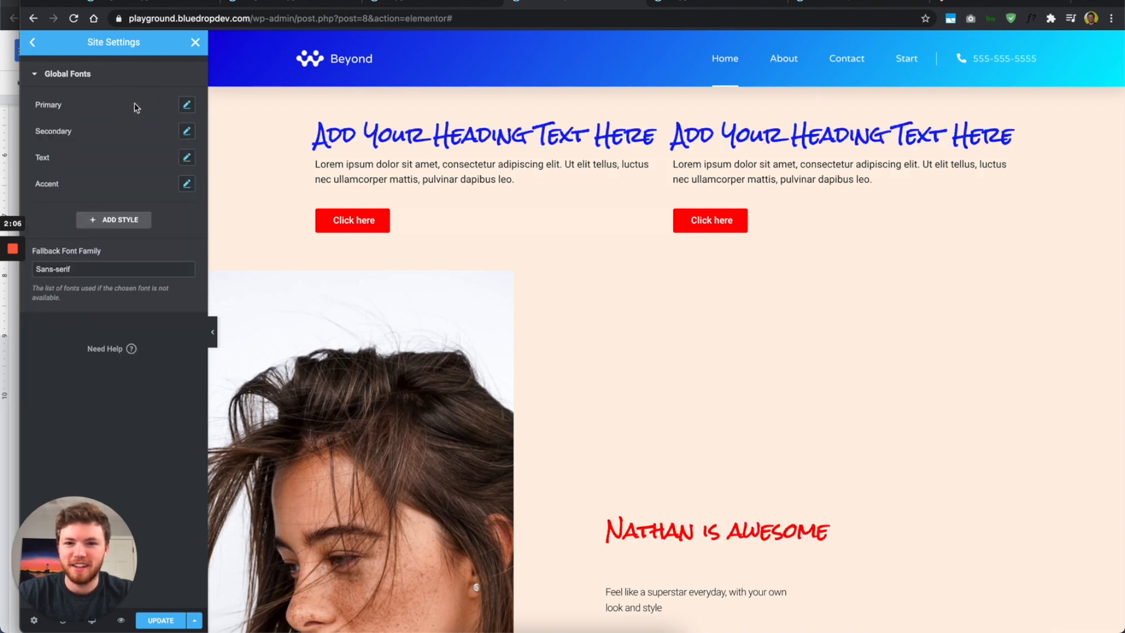
Step: Check the Accent font's text transform, keep it Default, then open the Buttons theme style
left_click(188, 185)
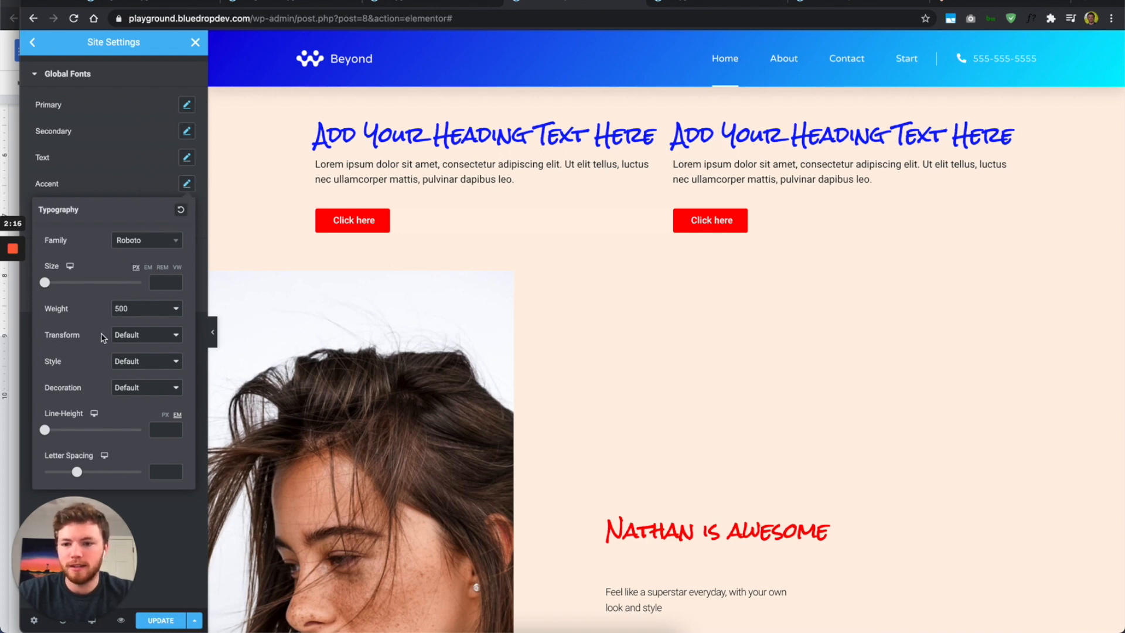
left_click(132, 336)
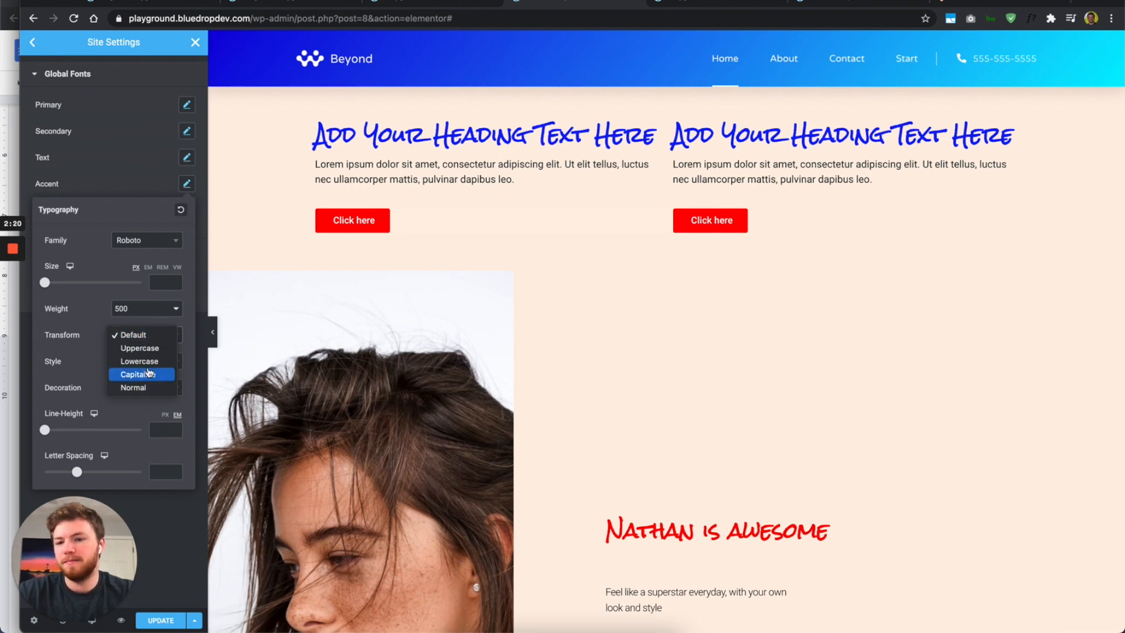
left_click(88, 307)
left_click(187, 183)
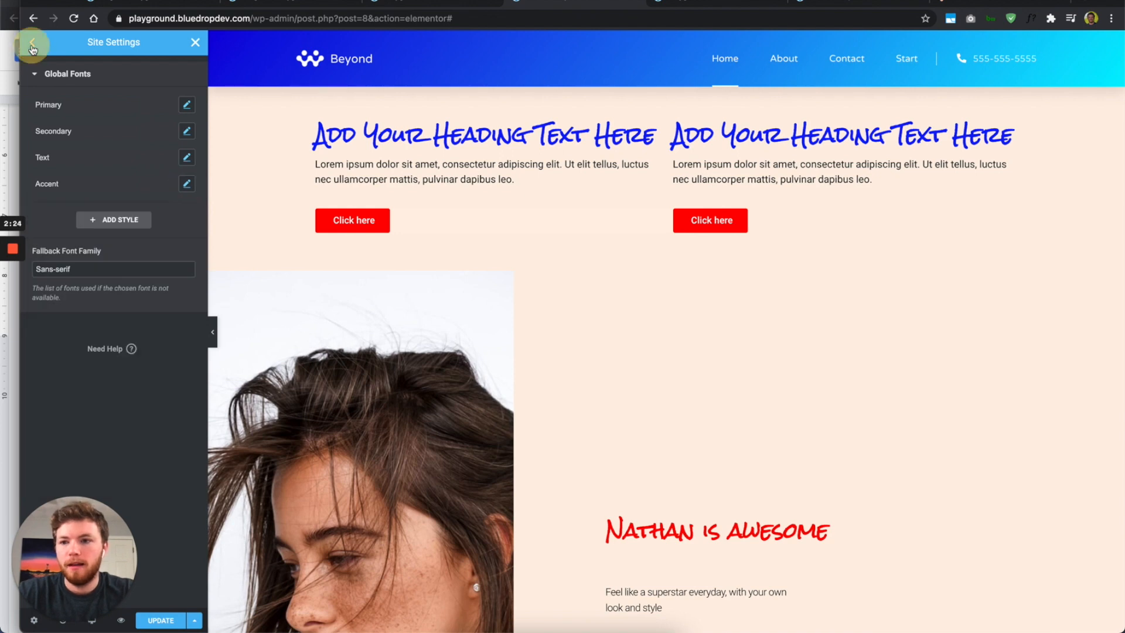
left_click(32, 43)
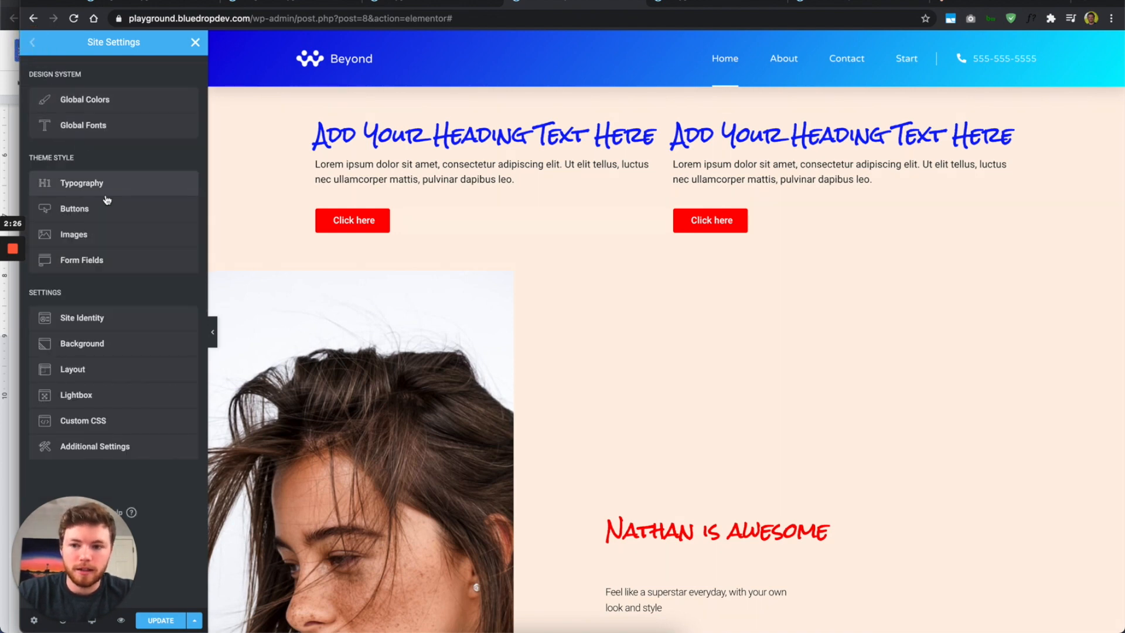
left_click(81, 210)
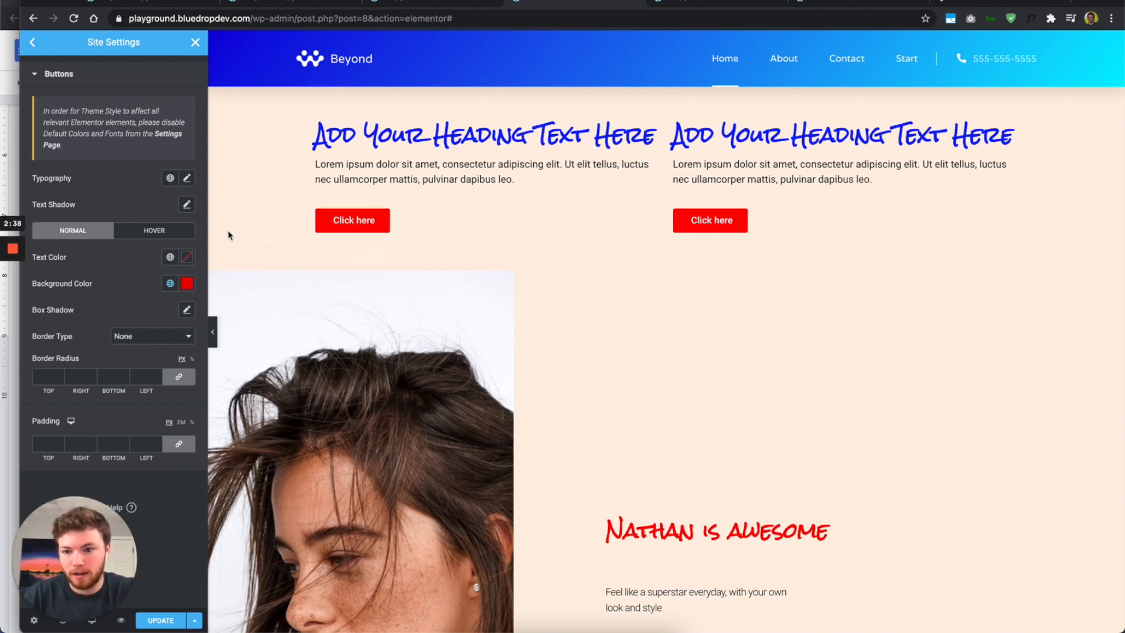
Step: Link the normal button background colour to the global Accent colour
left_click(187, 283)
left_click(187, 285)
left_click(170, 283)
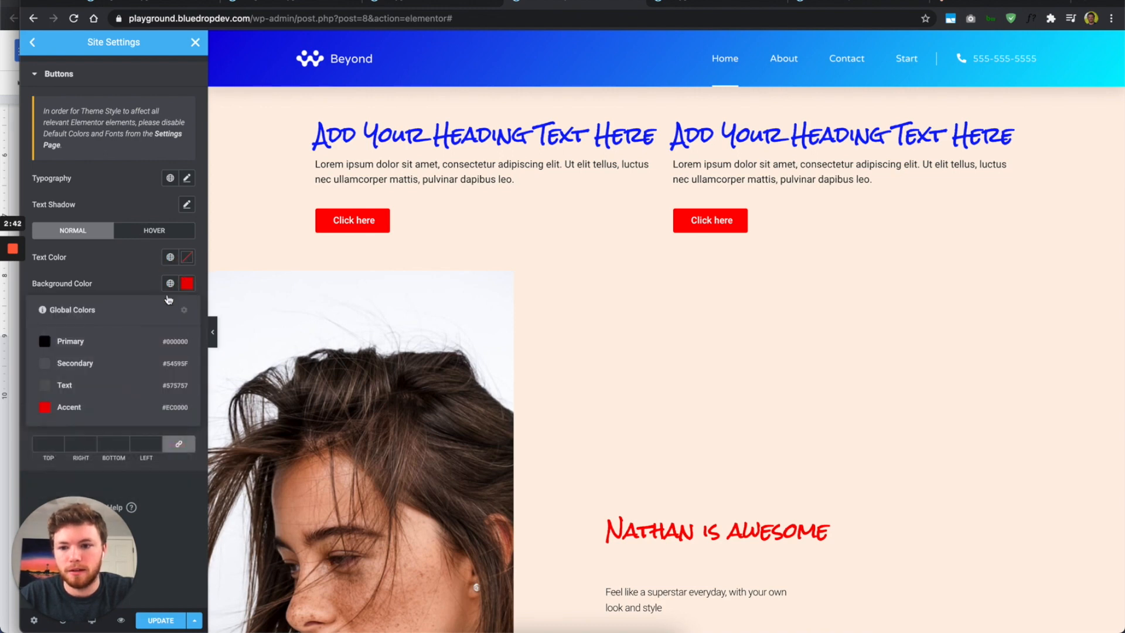
left_click(88, 407)
Step: Set the hover button background to Accent, then darken it to #B40000
left_click(141, 231)
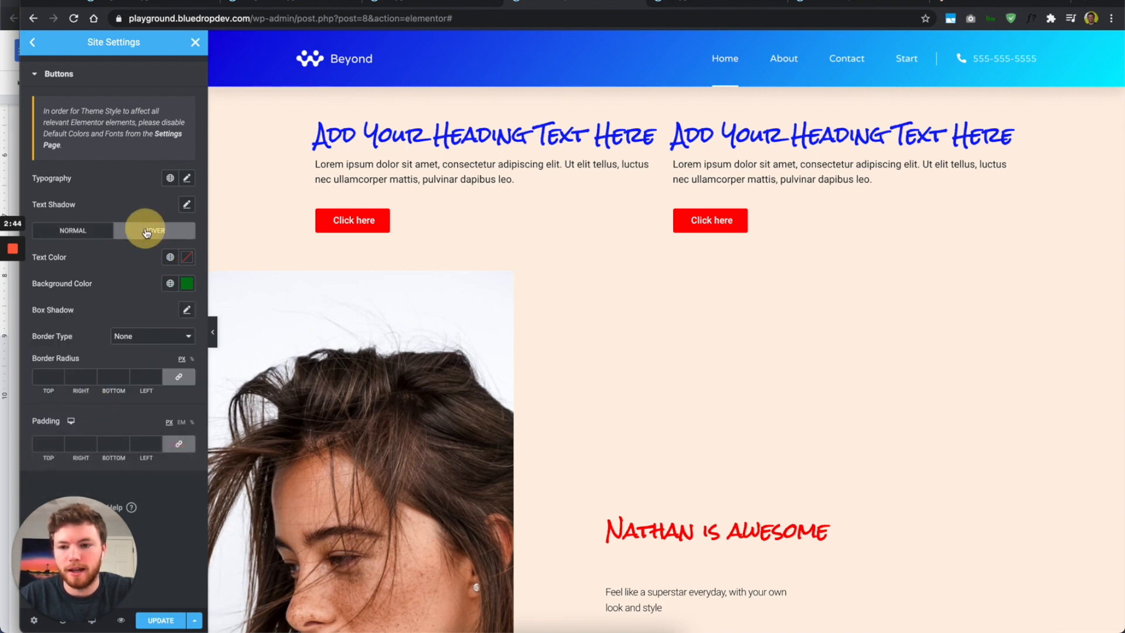
left_click(169, 284)
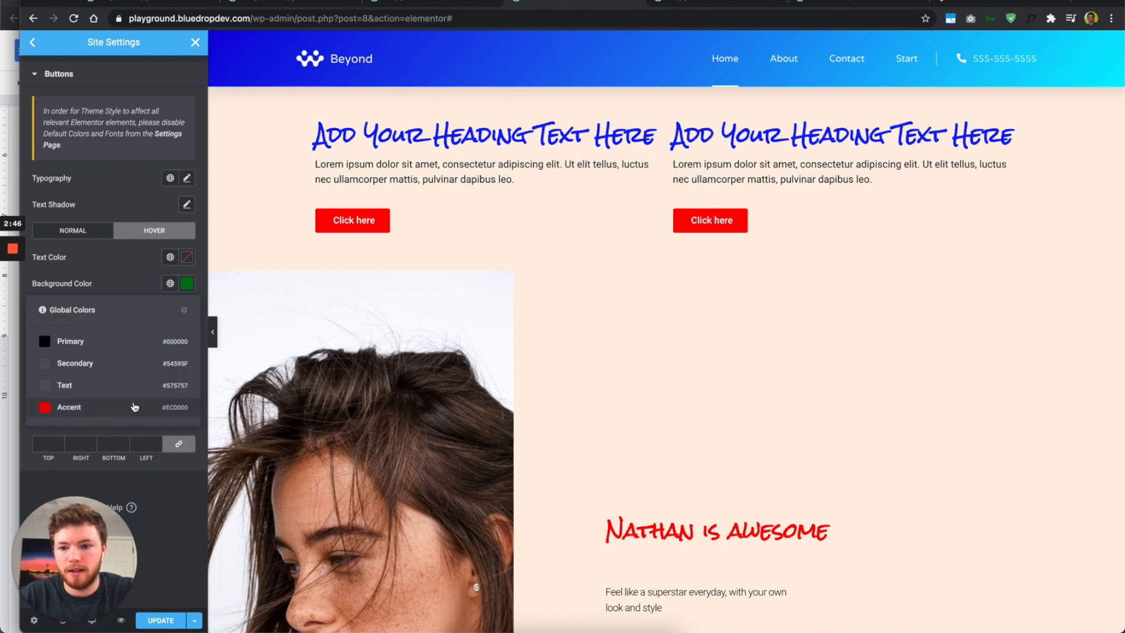
left_click(68, 407)
left_click(187, 284)
left_click(185, 339)
left_click_drag(191, 354, 195, 359)
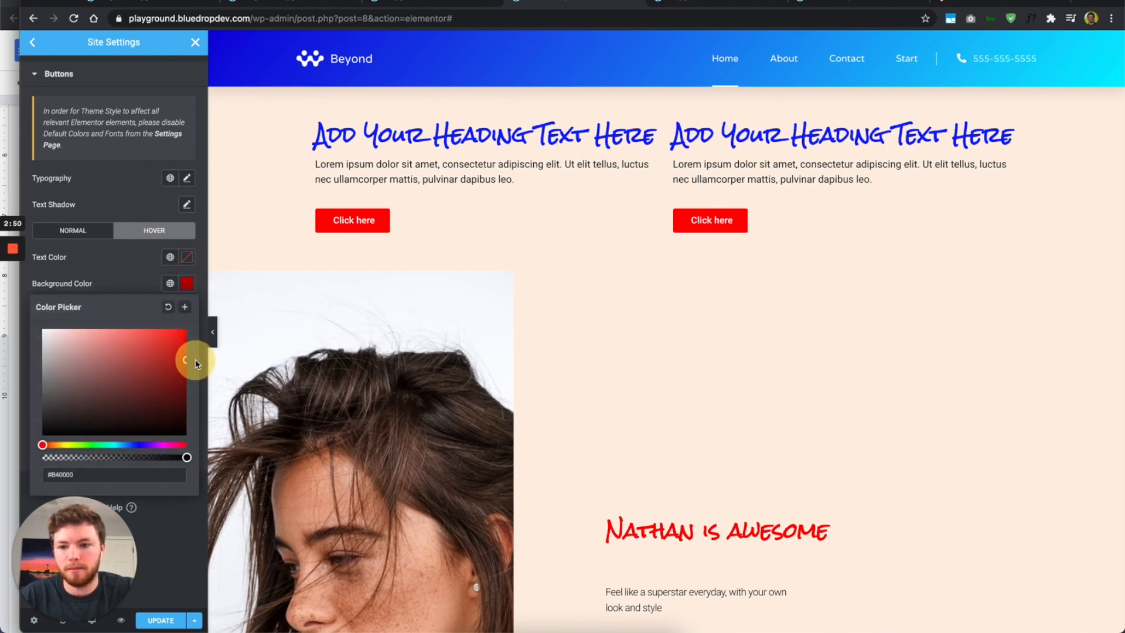
left_click(128, 279)
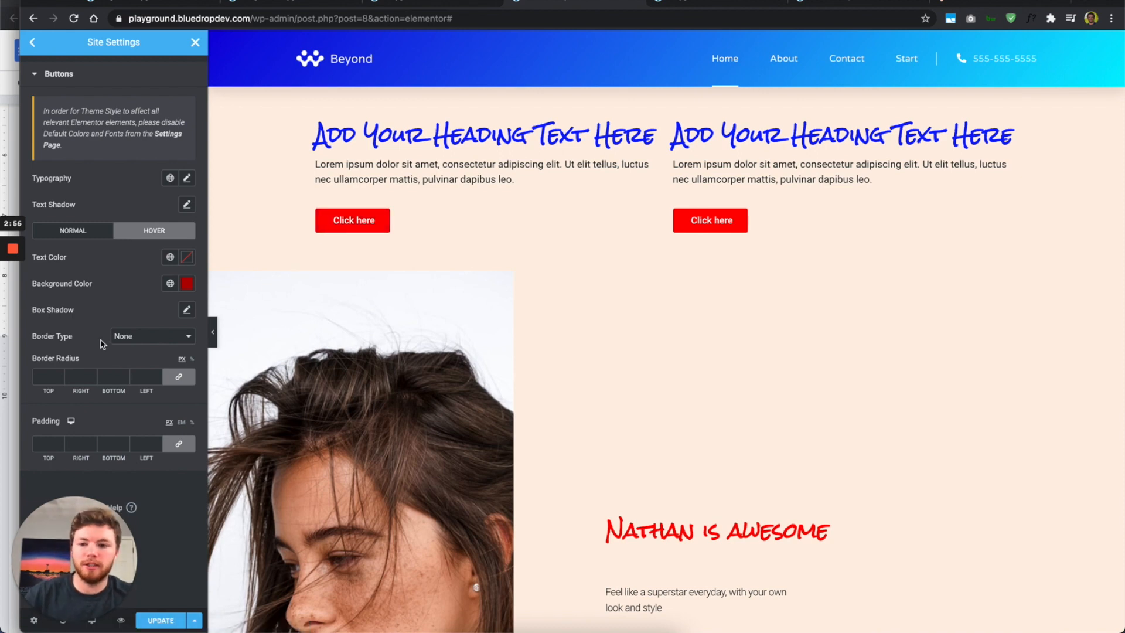
Step: Set the hover button border radius to 40 px on all corners
left_click(44, 377)
type("20")
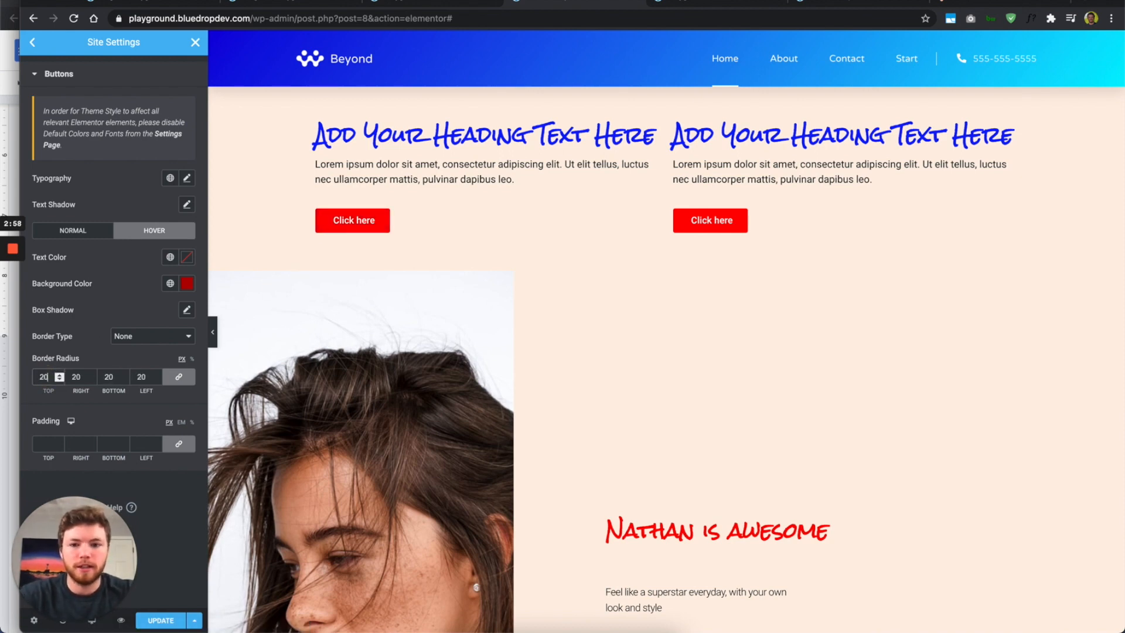
double_click(46, 376)
type("40")
left_click(96, 347)
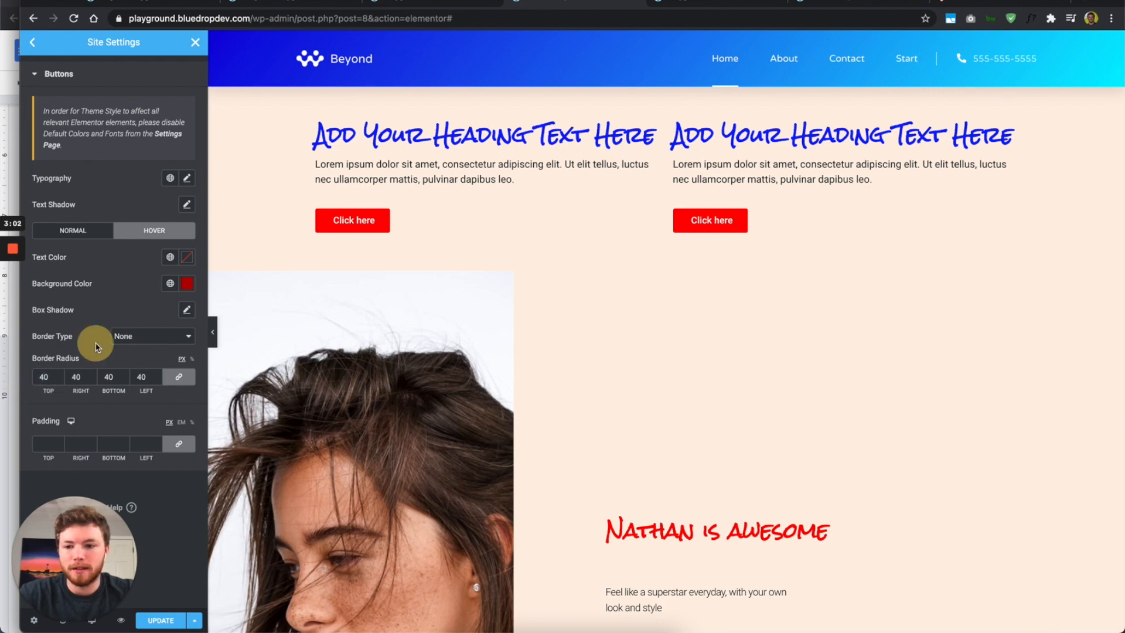
Step: Unlink the button padding and set 20 px top/bottom and 40 px left/right
left_click(46, 442)
type("0")
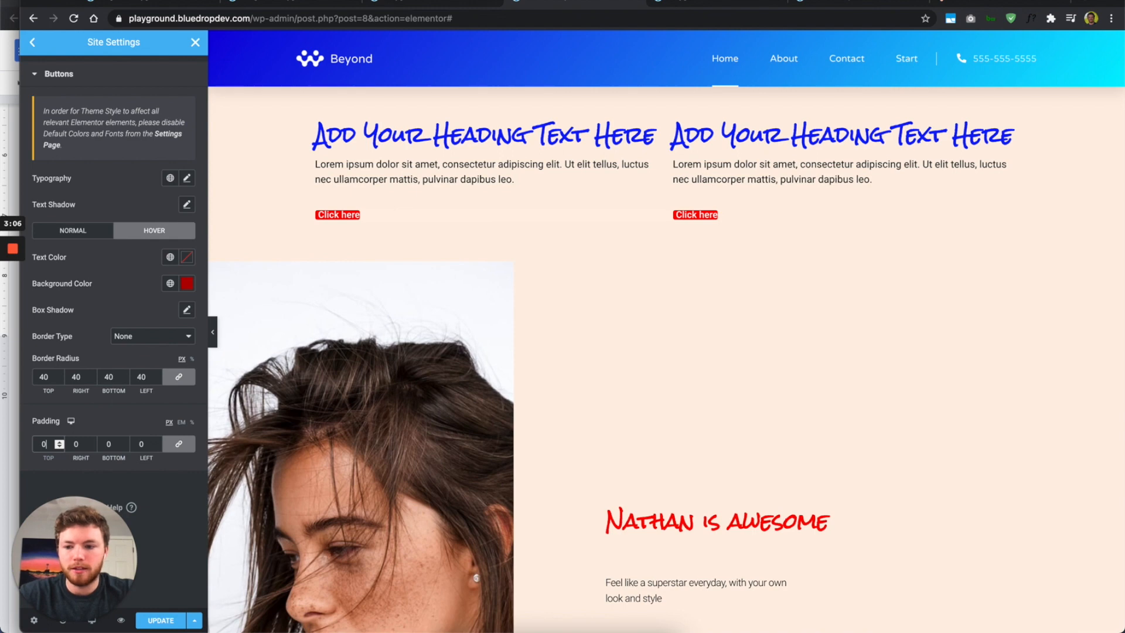
left_click(179, 444)
left_click(41, 444)
type("20")
left_click(109, 443)
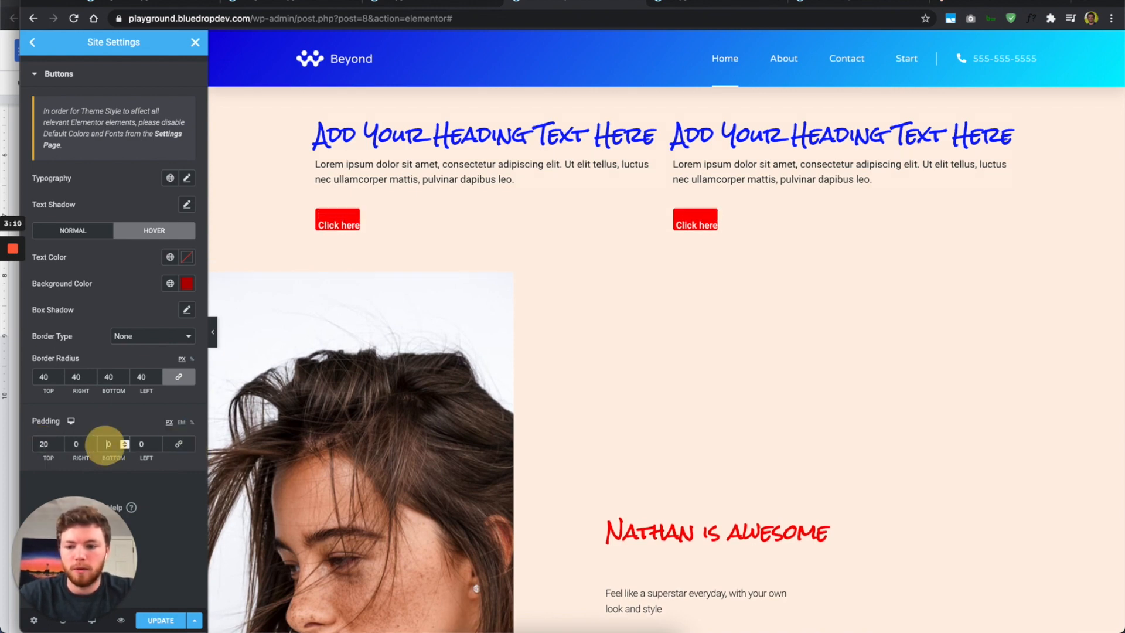
type("20")
left_click(71, 443)
type("4")
left_click(137, 444)
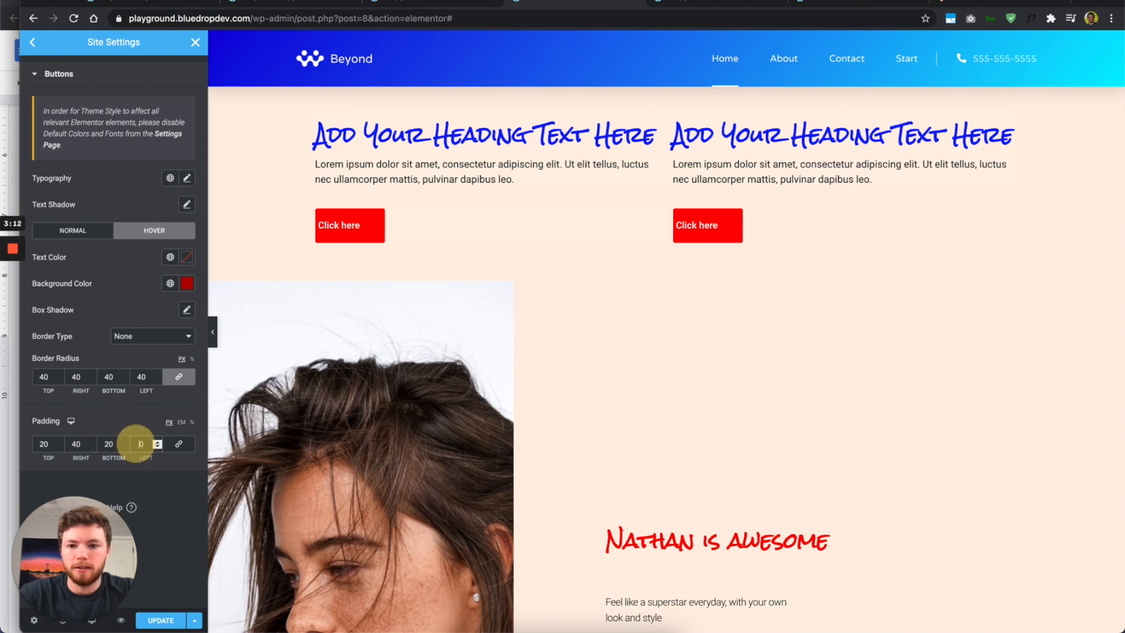
type("4")
left_click(130, 417)
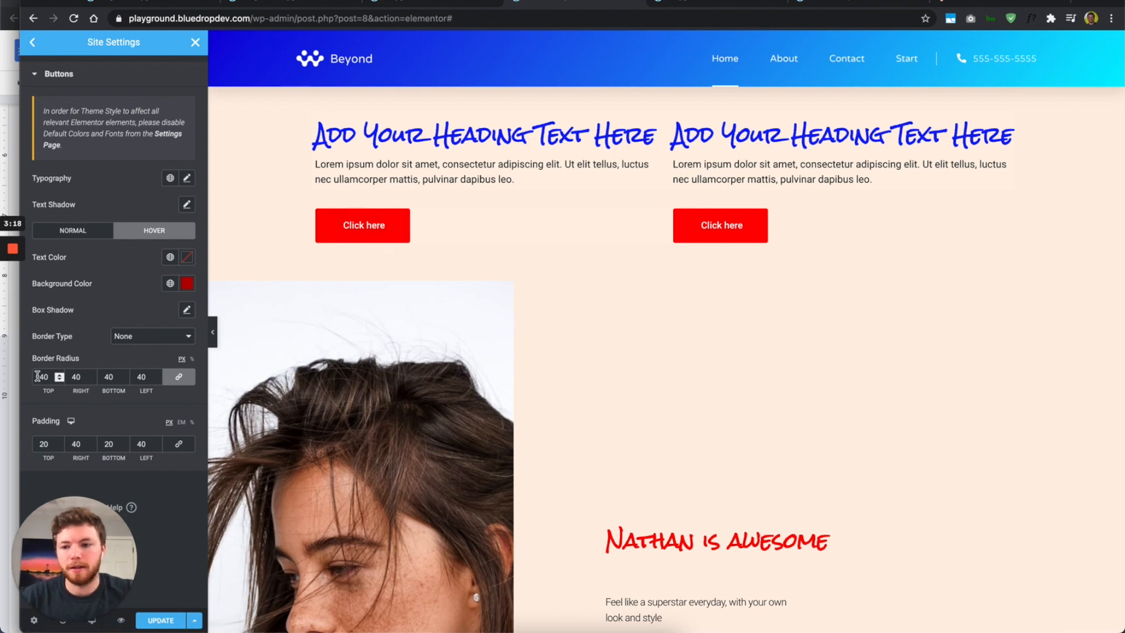
Step: Give normal-state buttons a 40 px border radius and preview the live page
left_click(90, 232)
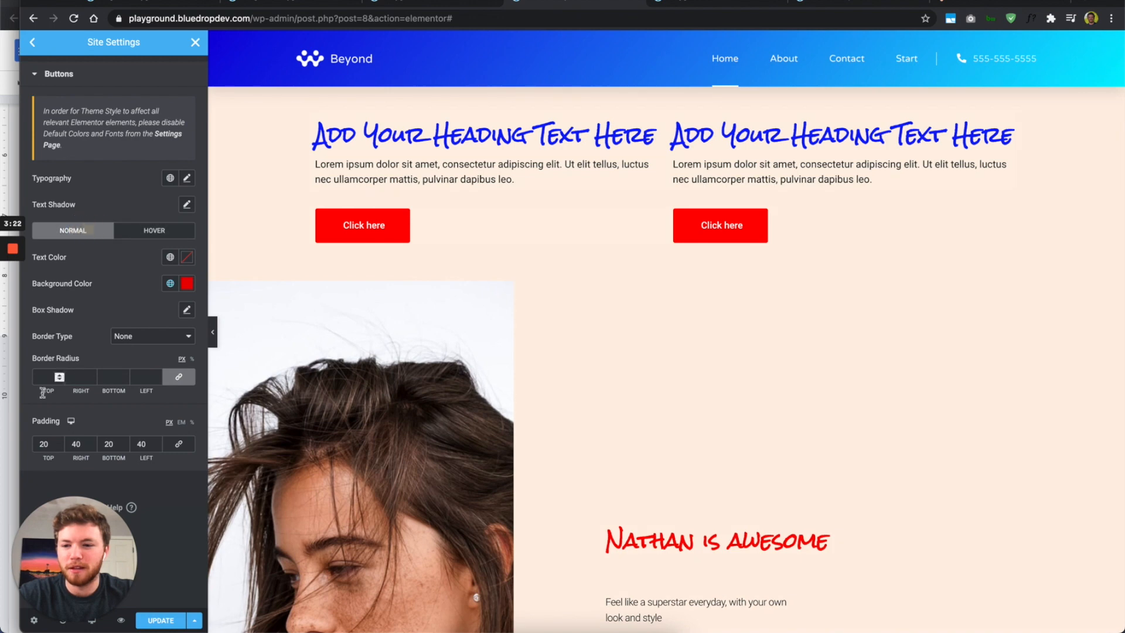
left_click(41, 376)
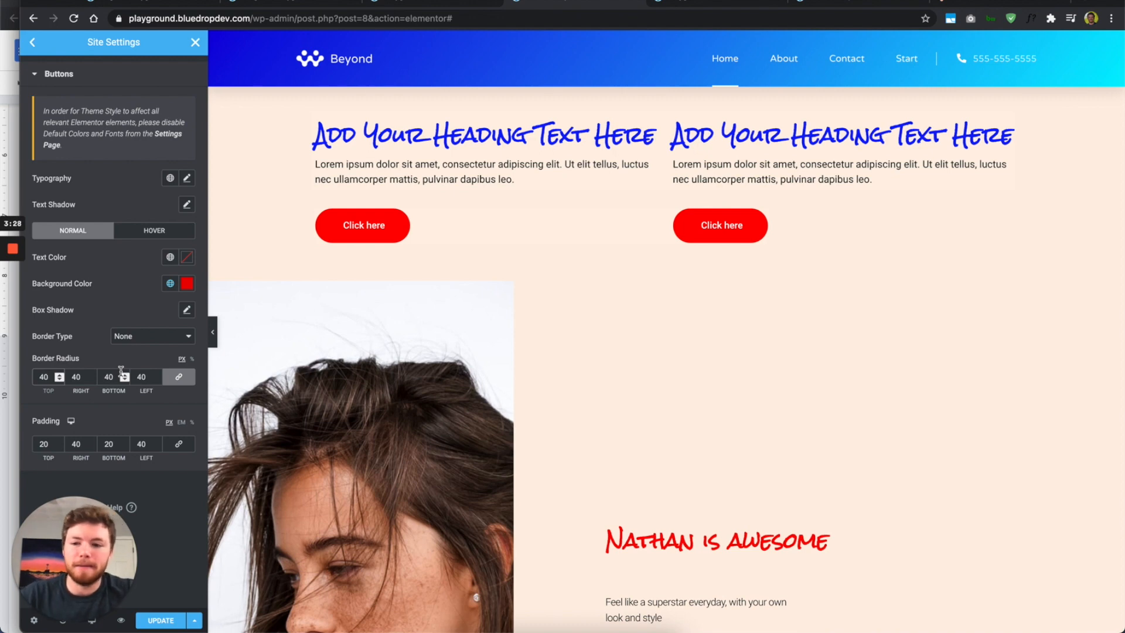
mouse_move(13, 300)
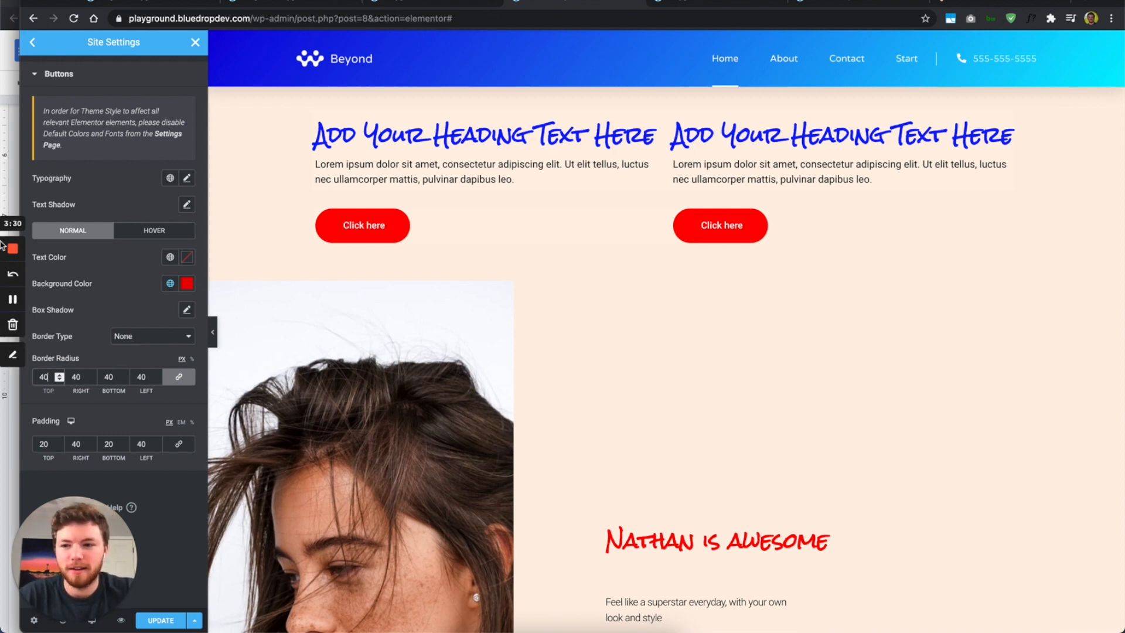
left_click(12, 300)
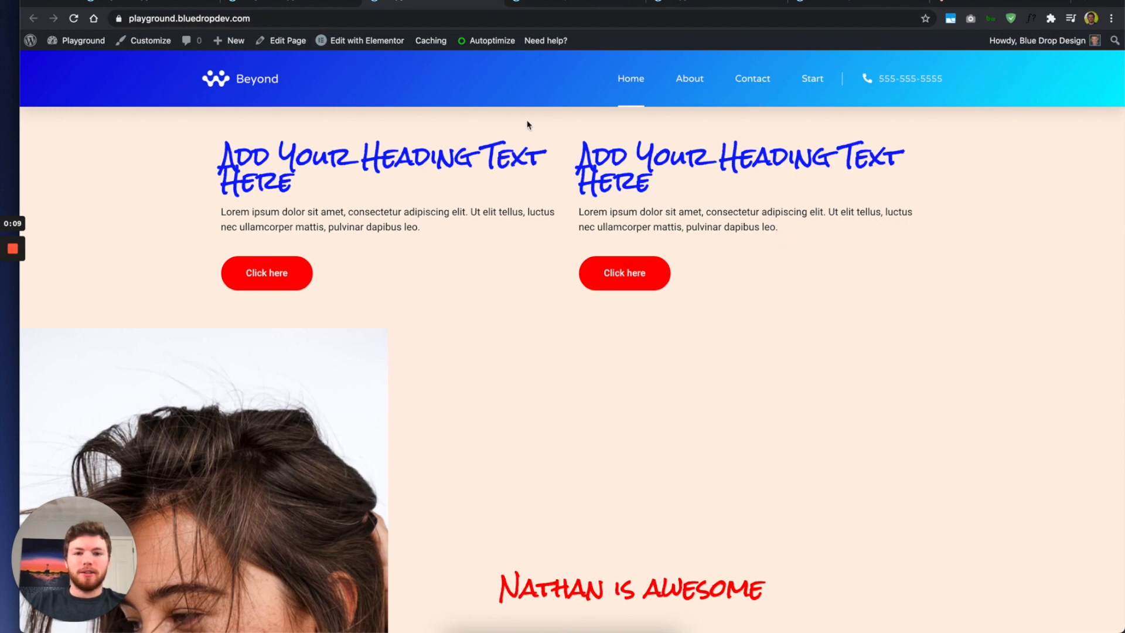
Step: Check the live front-end page, then go to the WordPress admin Dashboard
left_click(551, 3)
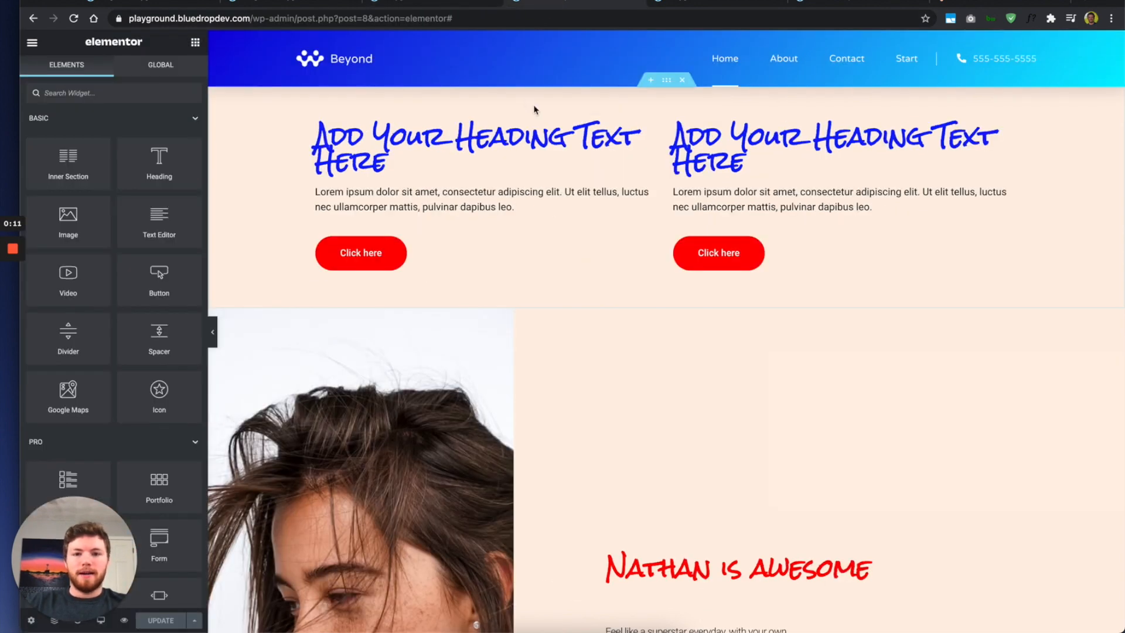
left_click(445, 4)
scroll(465, 344, "down", 5)
scroll(465, 344, "up", 5)
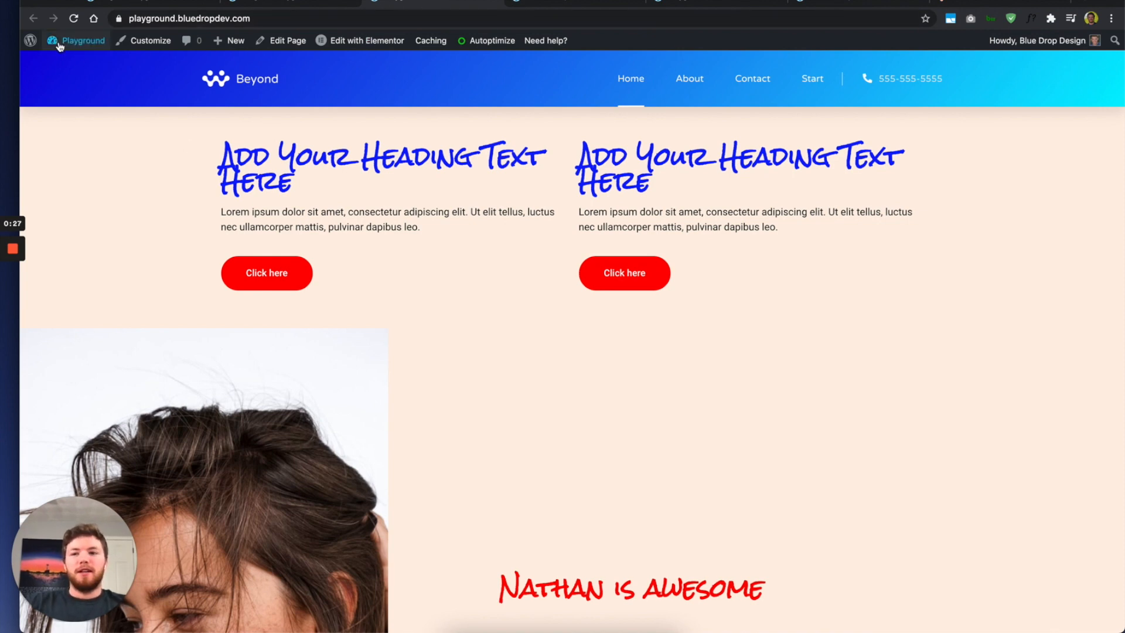
mouse_move(71, 46)
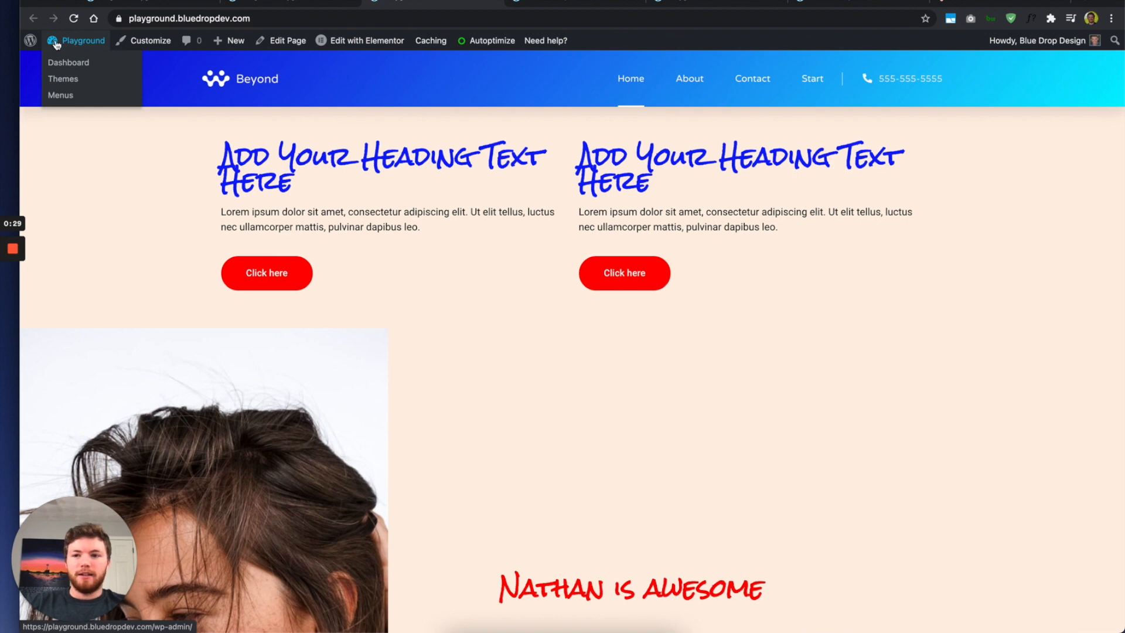
left_click(499, 4)
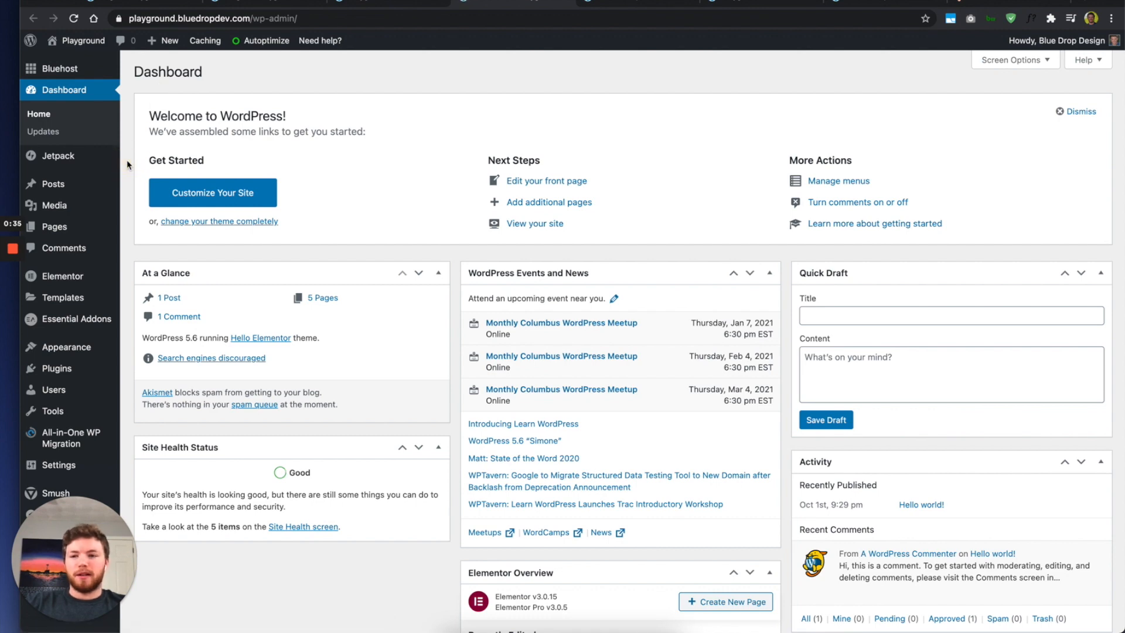
Step: Open the Theme Builder templates list from the Templates menu in the admin sidebar
scroll(127, 165, "down", 2)
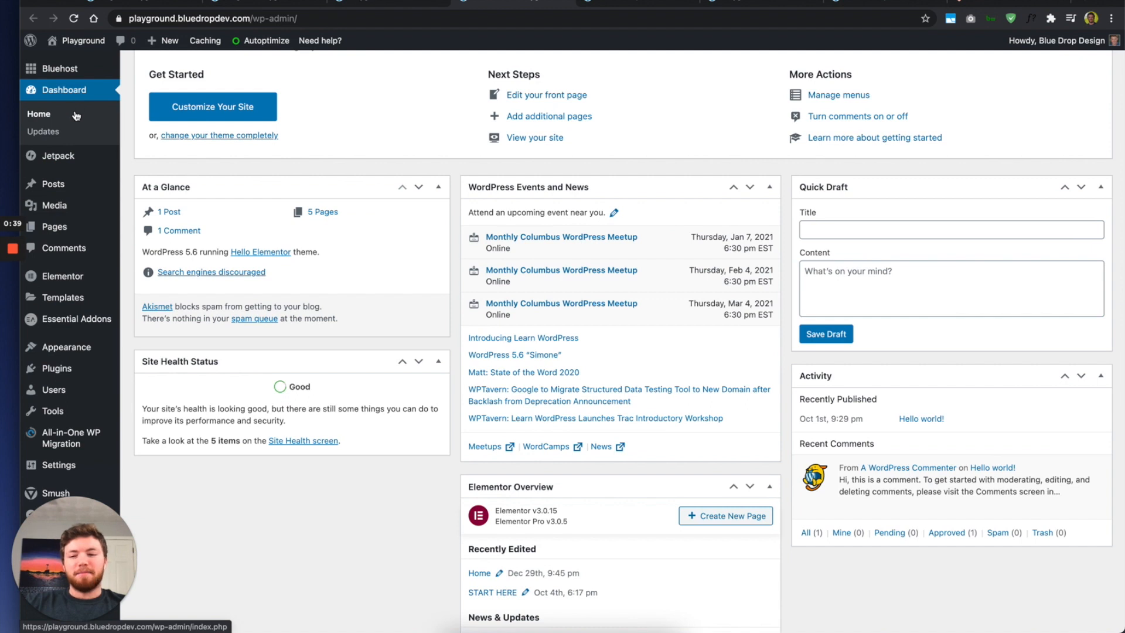
mouse_move(66, 240)
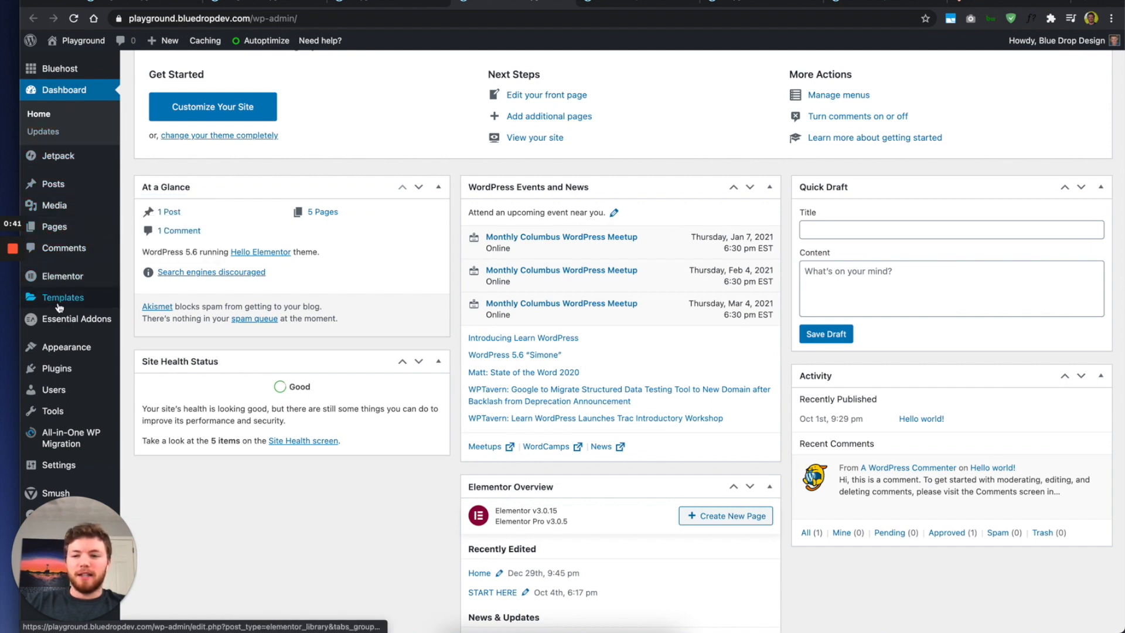
mouse_move(71, 302)
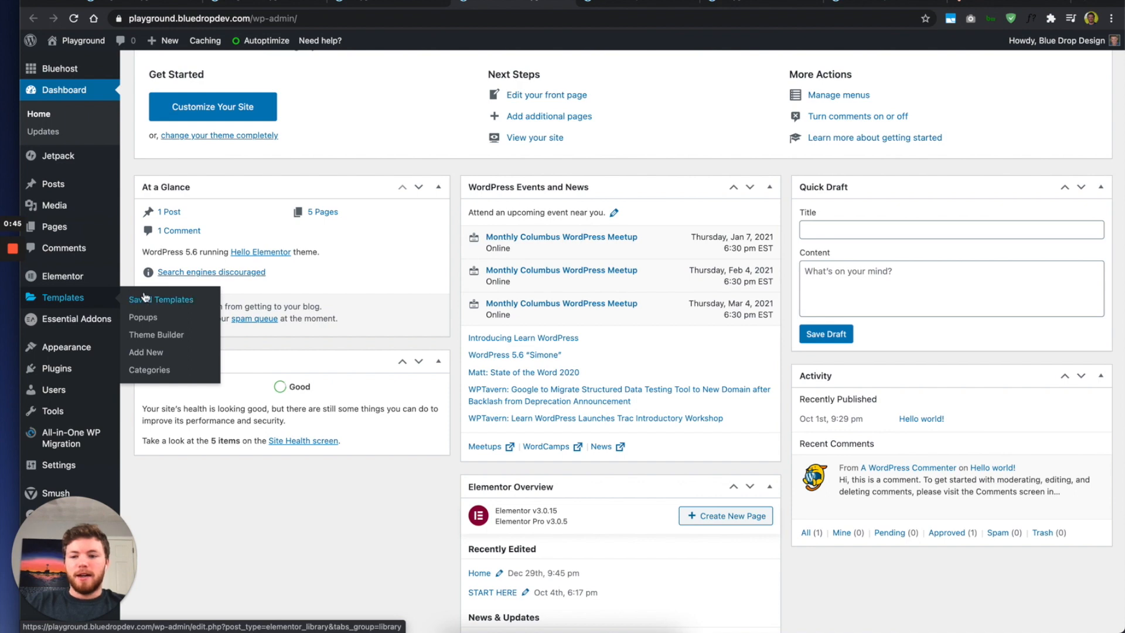
left_click(158, 336)
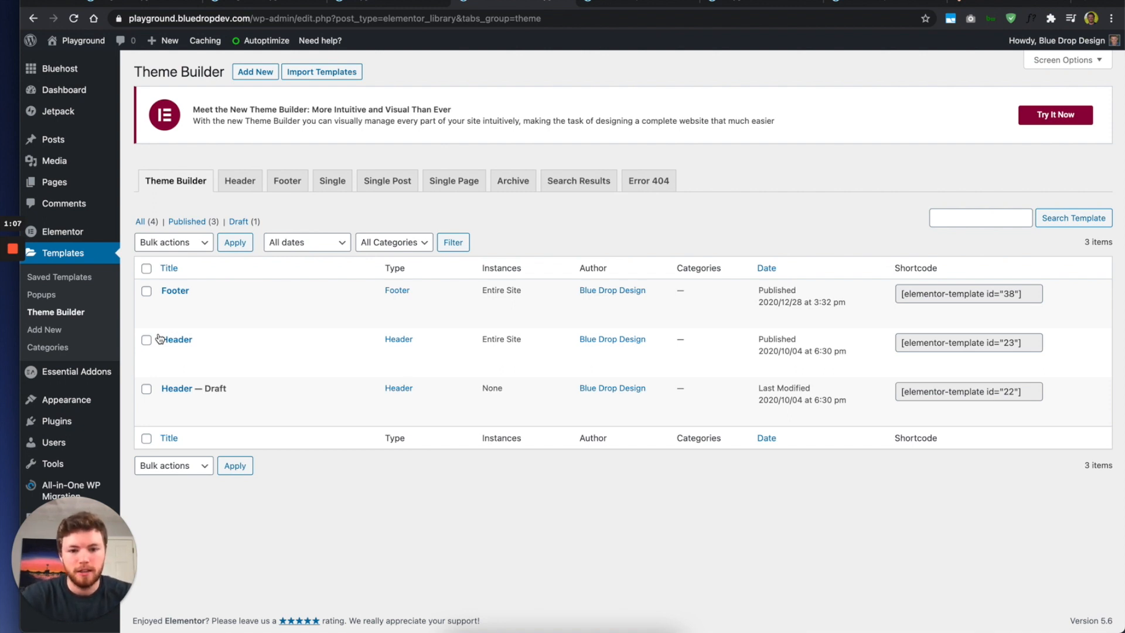
Step: Open the published Header template in the Elementor editor via Edit with Elementor
mouse_move(165, 401)
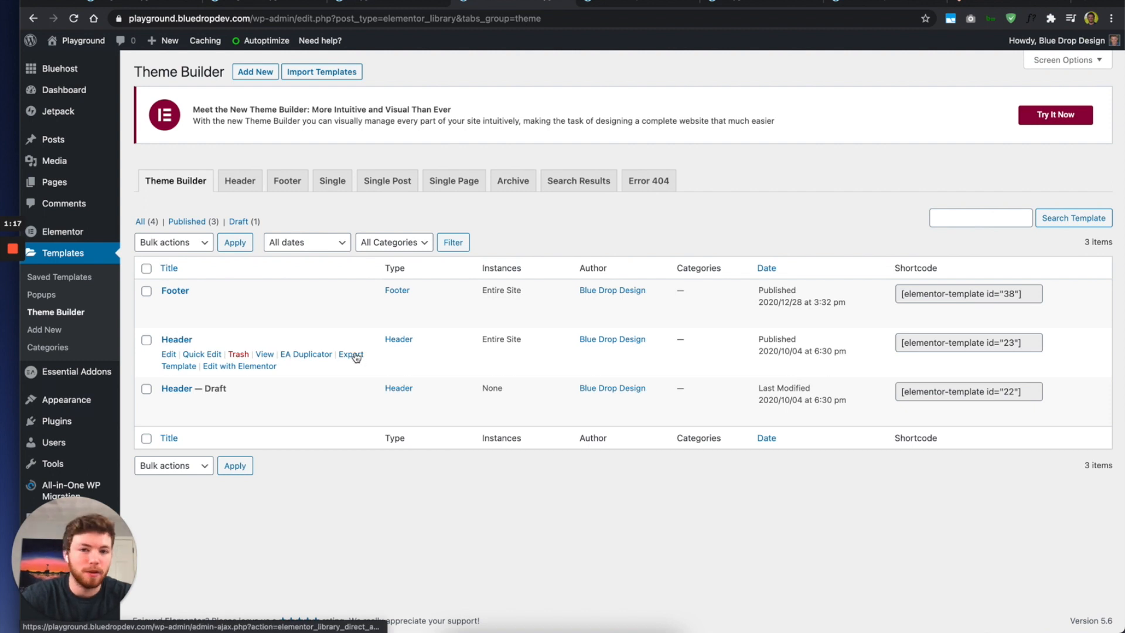
left_click(240, 369, "super")
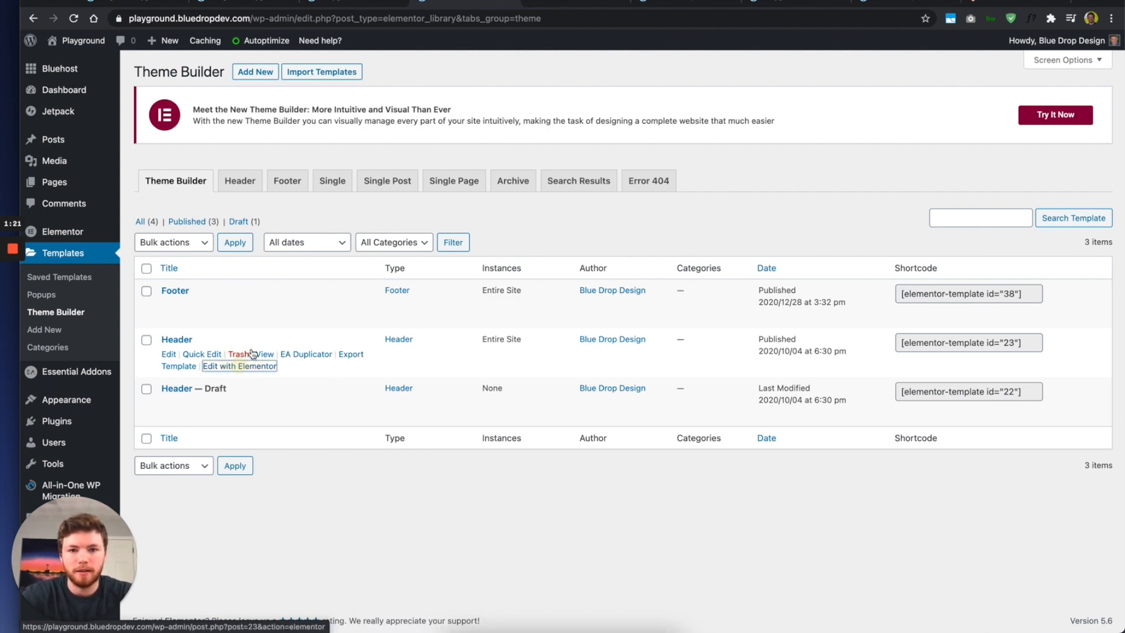
left_click(564, 3)
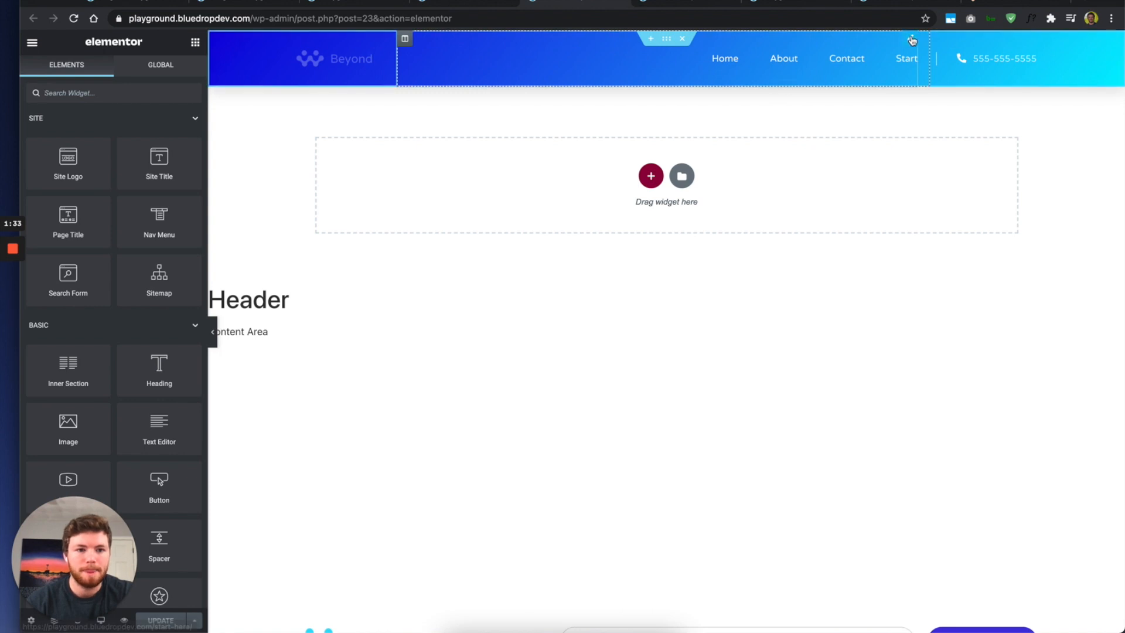
Step: Set the header Nav Menu's main menu text colour to #000000 and return to the Theme Builder list
left_click(910, 38)
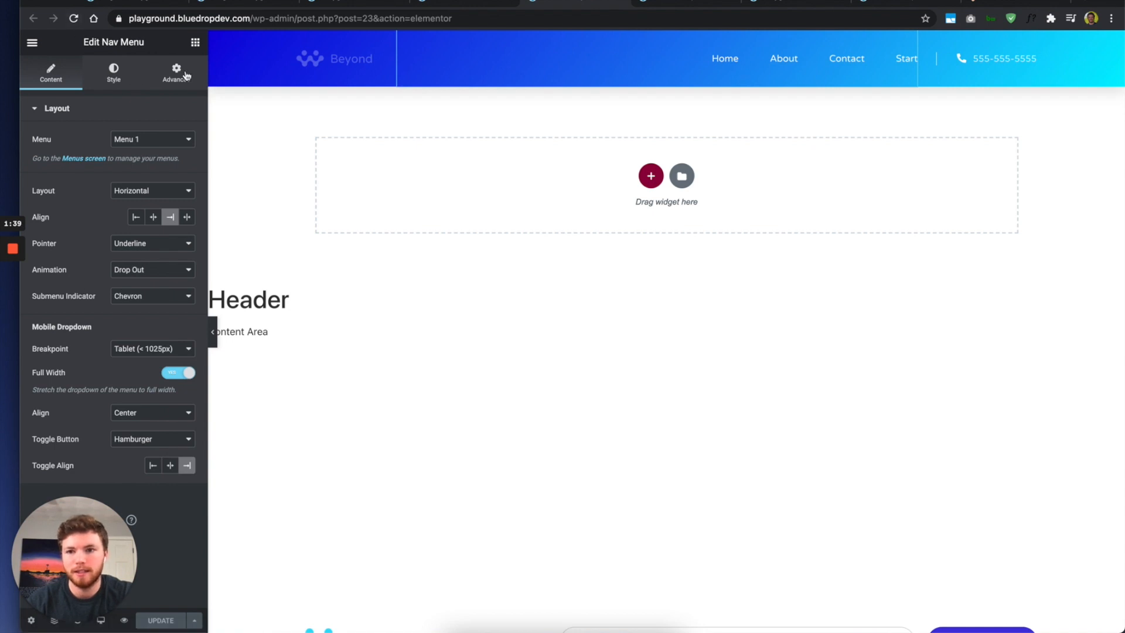
left_click(117, 78)
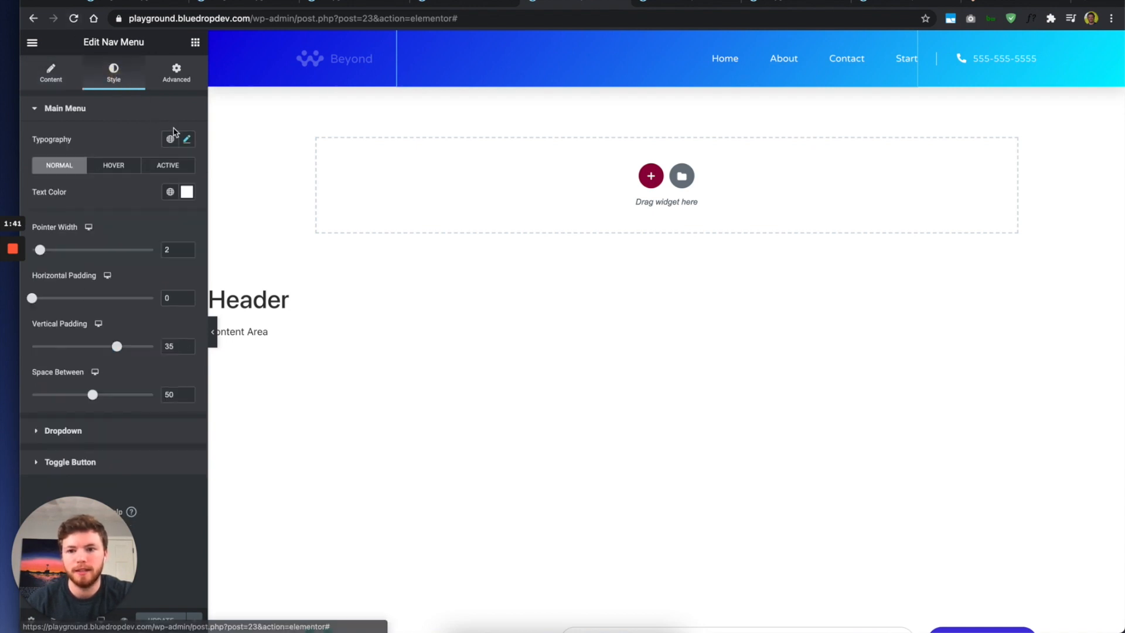
left_click(184, 192)
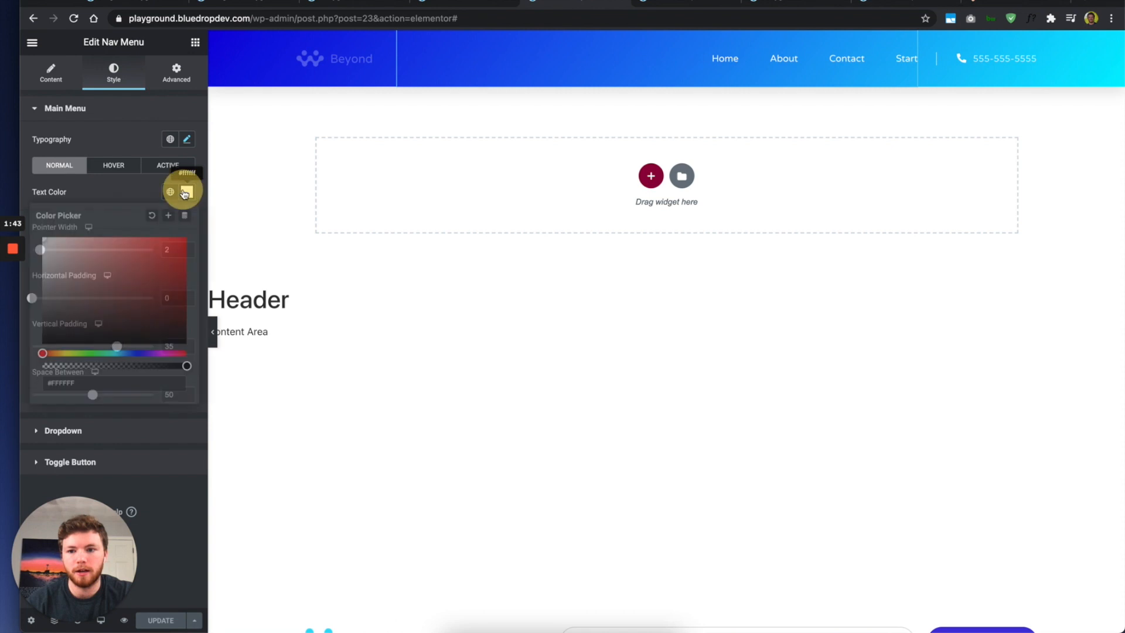
left_click_drag(153, 277, 8, 420)
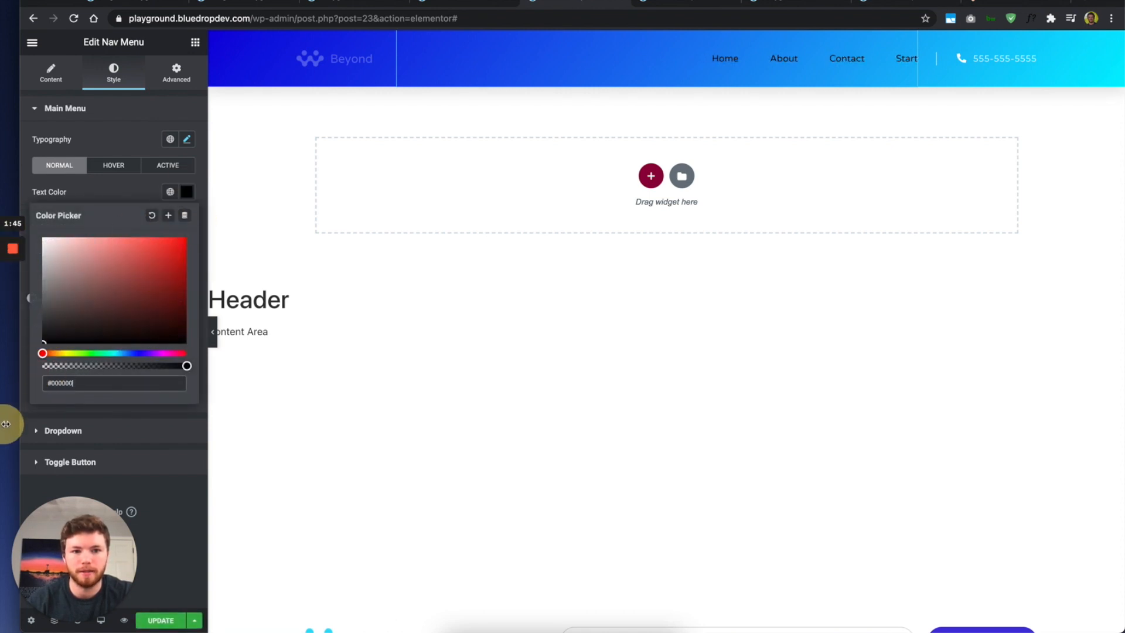
left_click(111, 187)
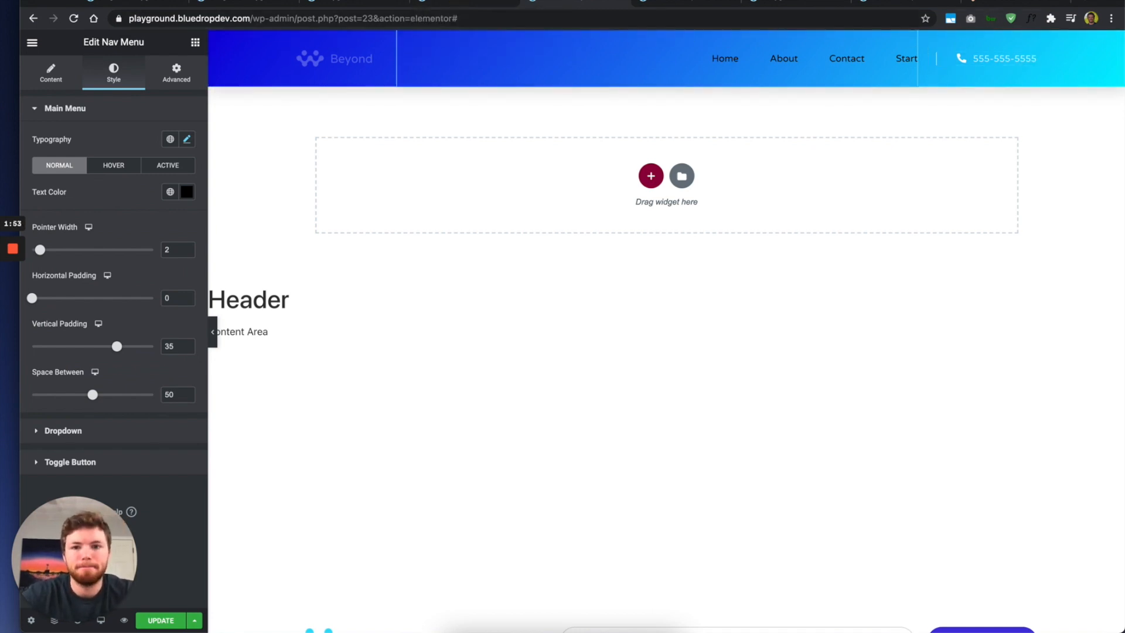
left_click(463, 4)
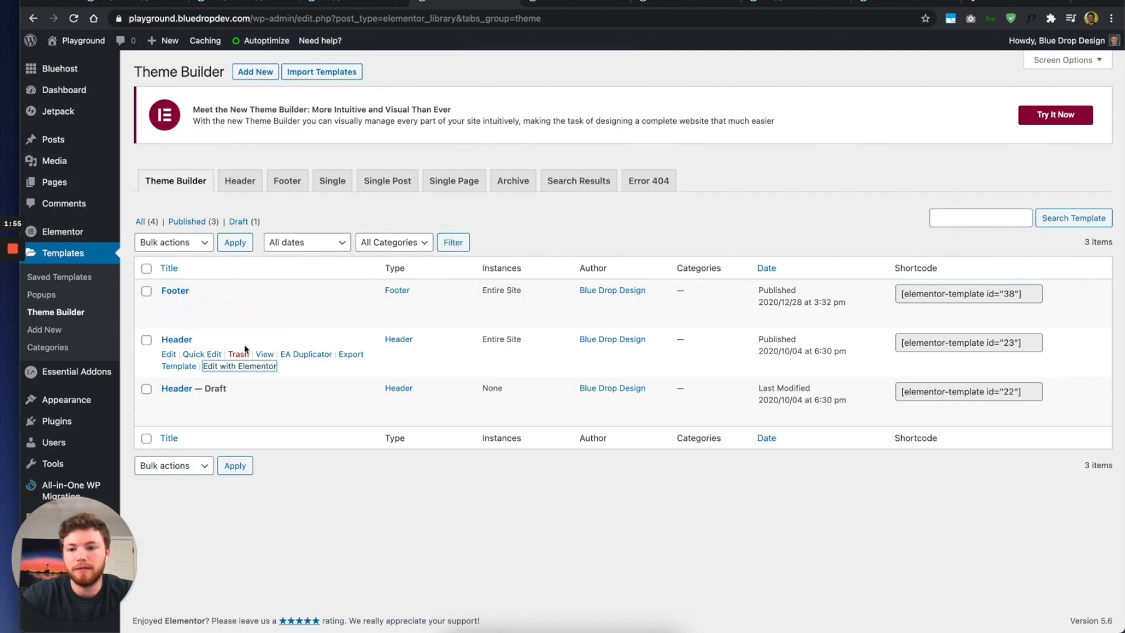
left_click(347, 3)
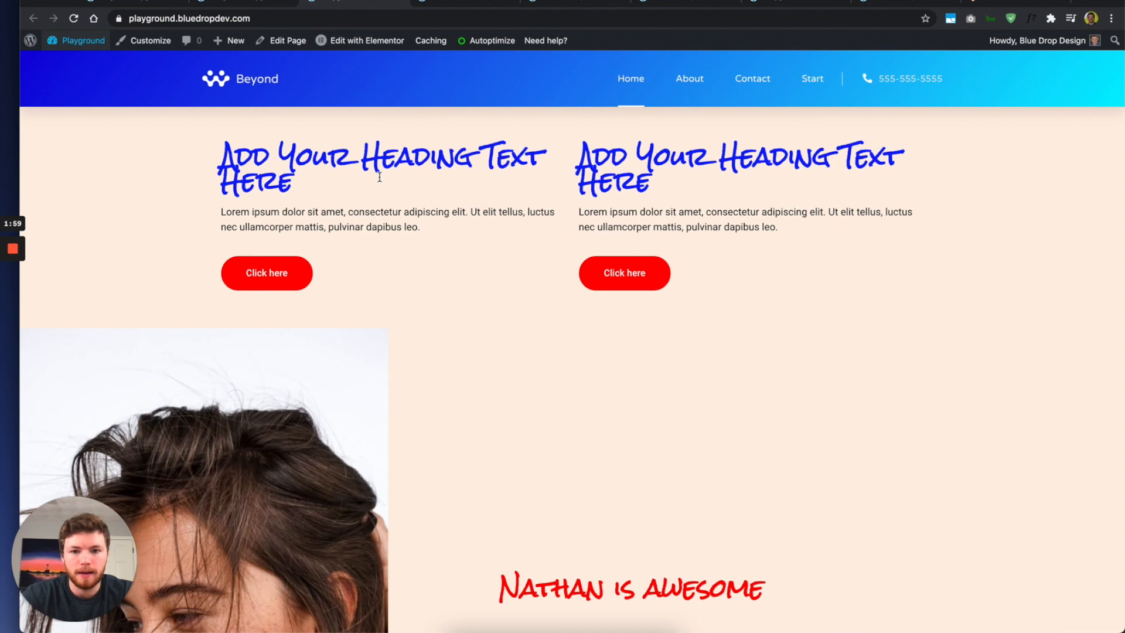
mouse_move(371, 43)
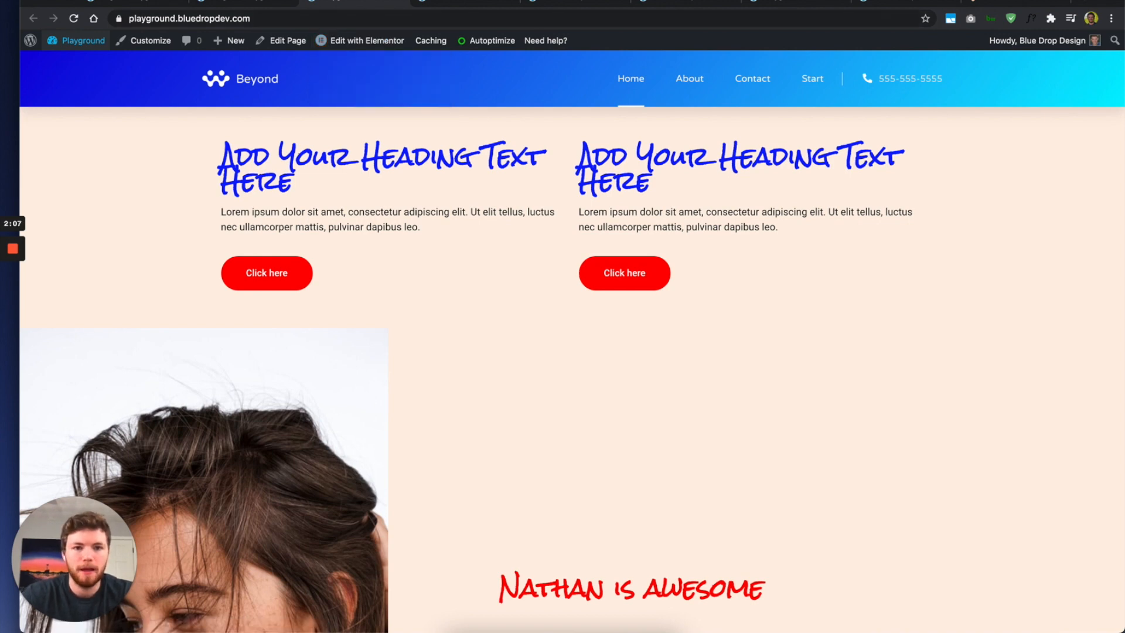
left_click(658, 2)
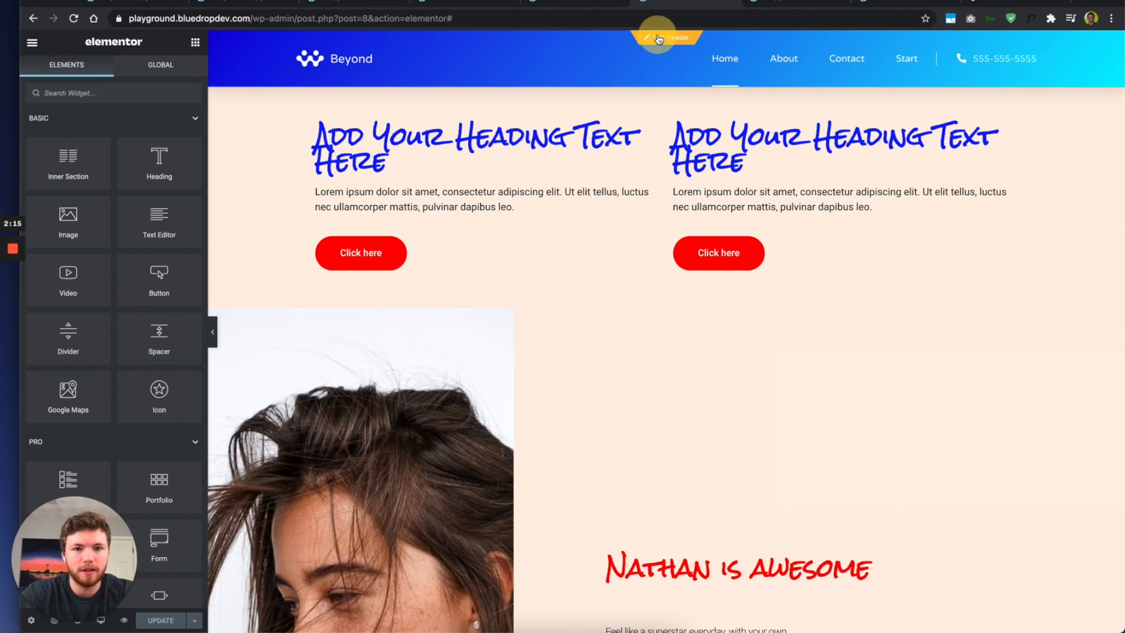
left_click(658, 38)
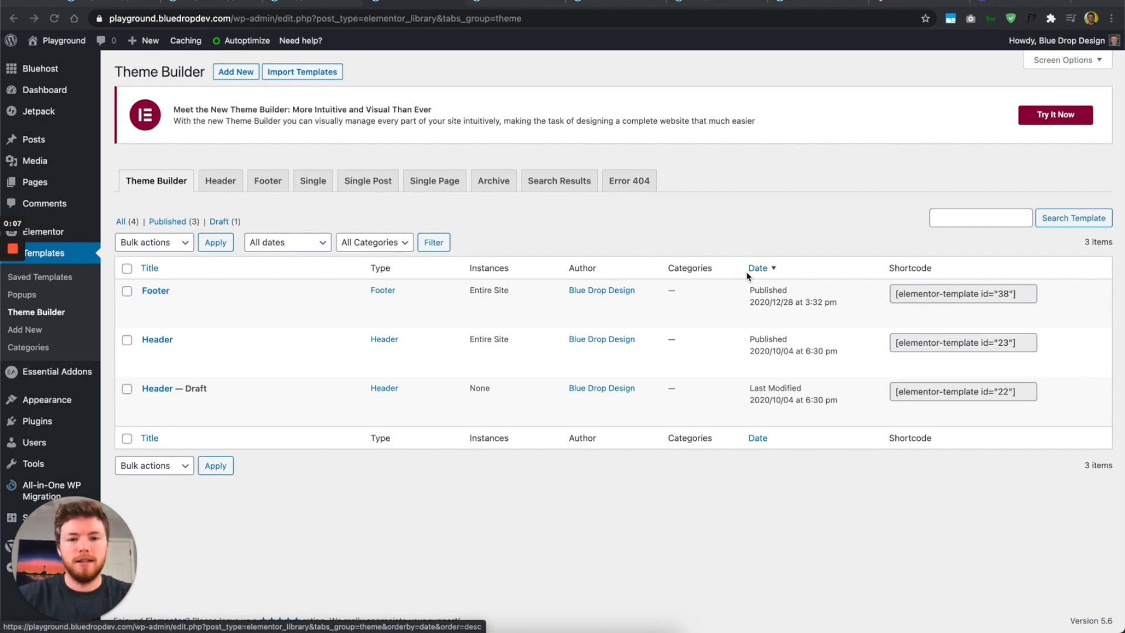
mouse_move(125, 346)
mouse_move(178, 306)
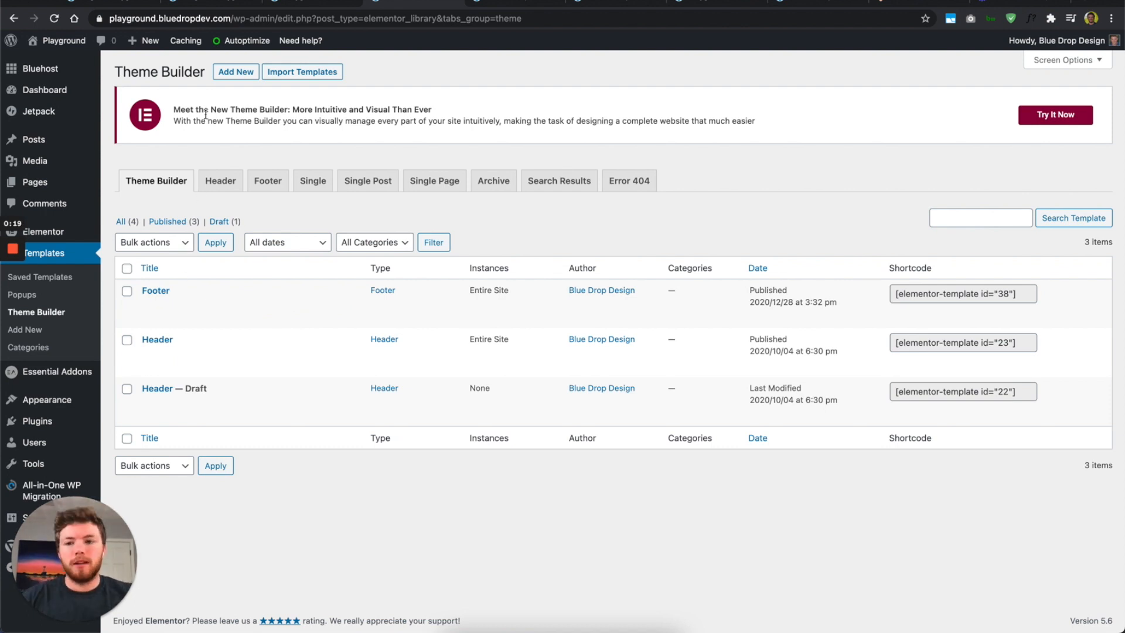
Step: Start a new theme template via Add New and browse the template types without choosing one
left_click(223, 73)
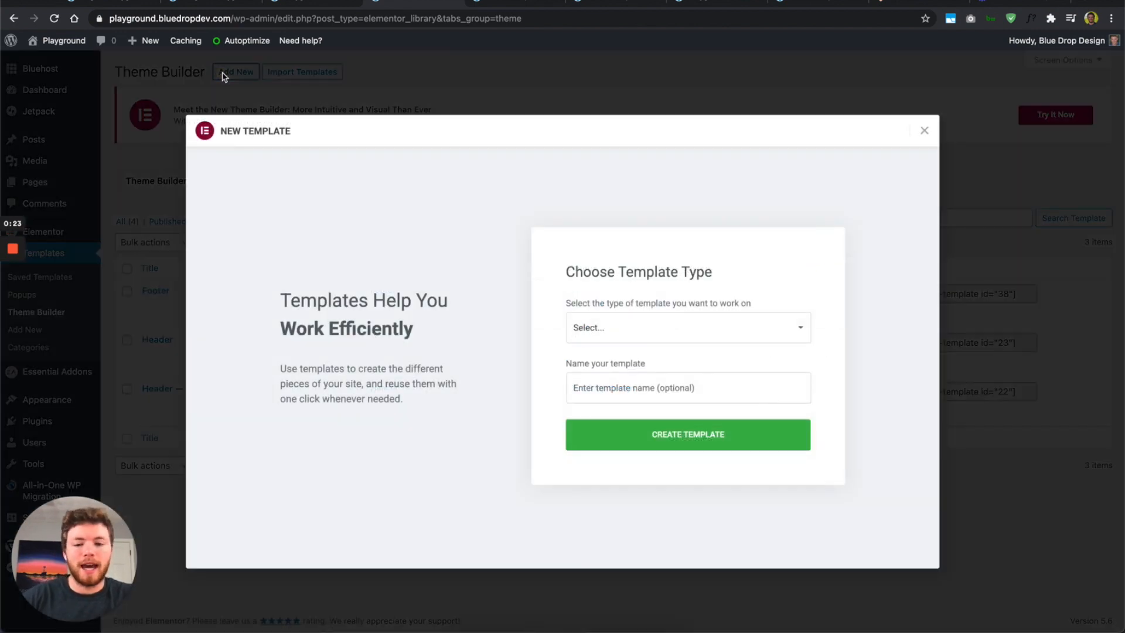
left_click(684, 332)
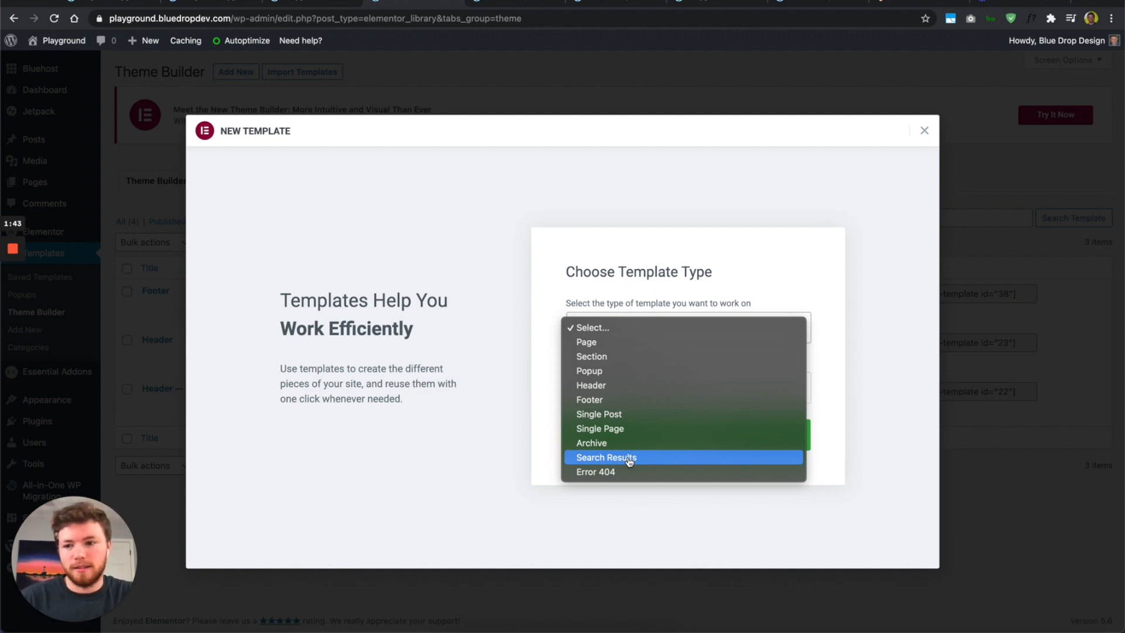
left_click(482, 321)
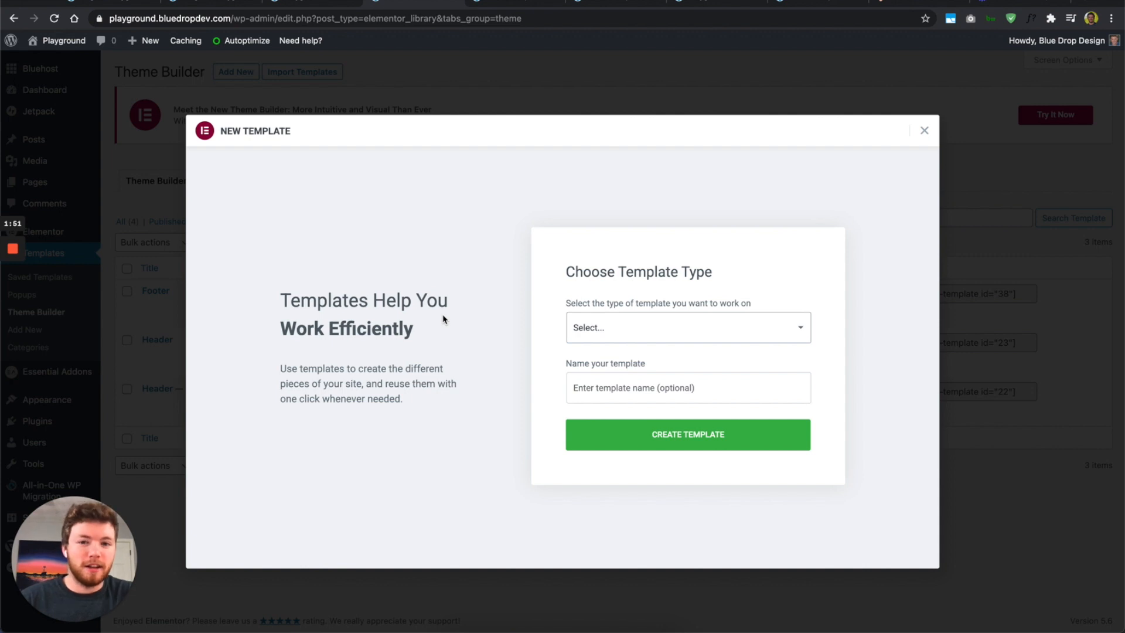
mouse_move(5, 268)
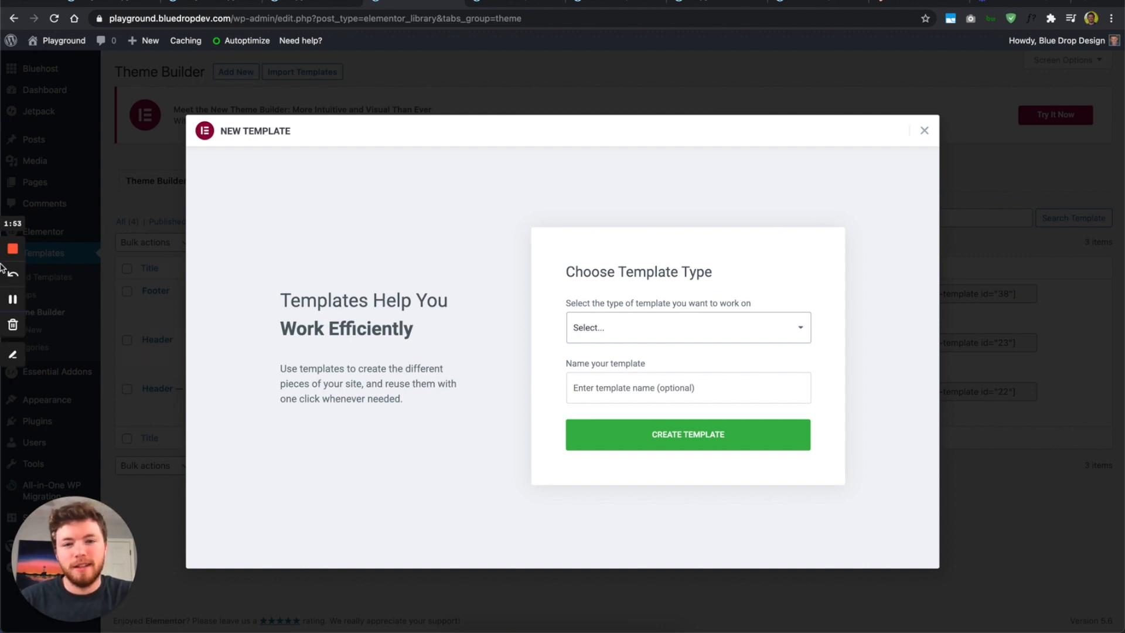